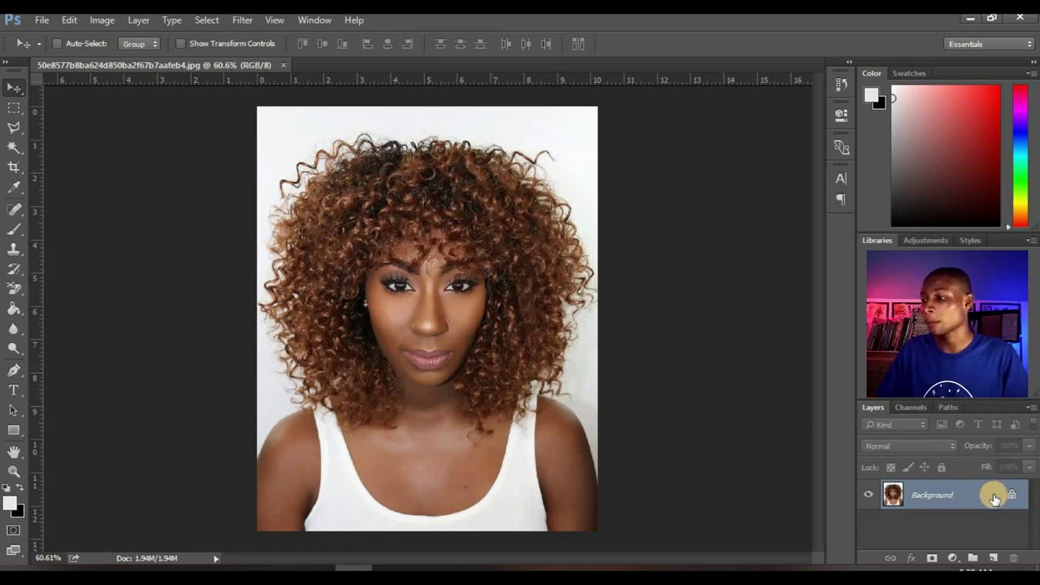
Step: Duplicate the Background layer and name the copy HAIR CURTOUT
{"action": "left_click_drag", "start_coordinate": [994, 492], "coordinate": [995, 560]}
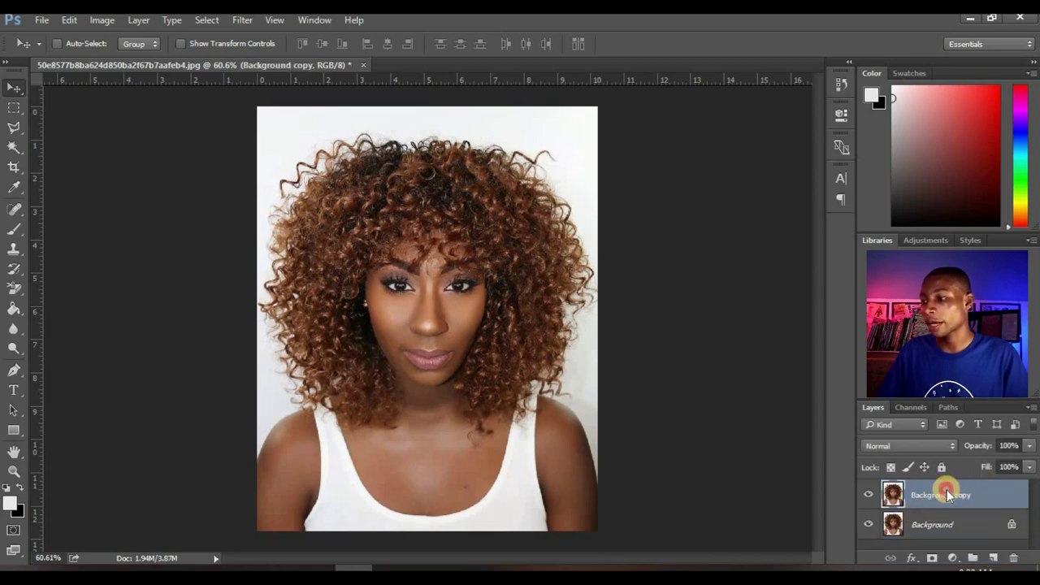
{"action": "double_click", "coordinate": [947, 494]}
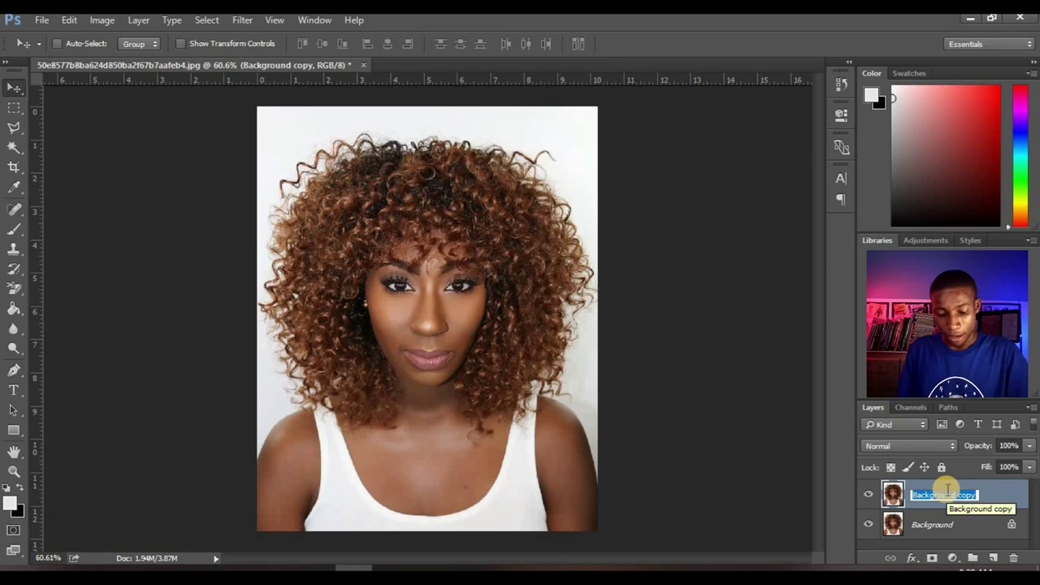
{"action": "type", "text": "HAIR CUR"}
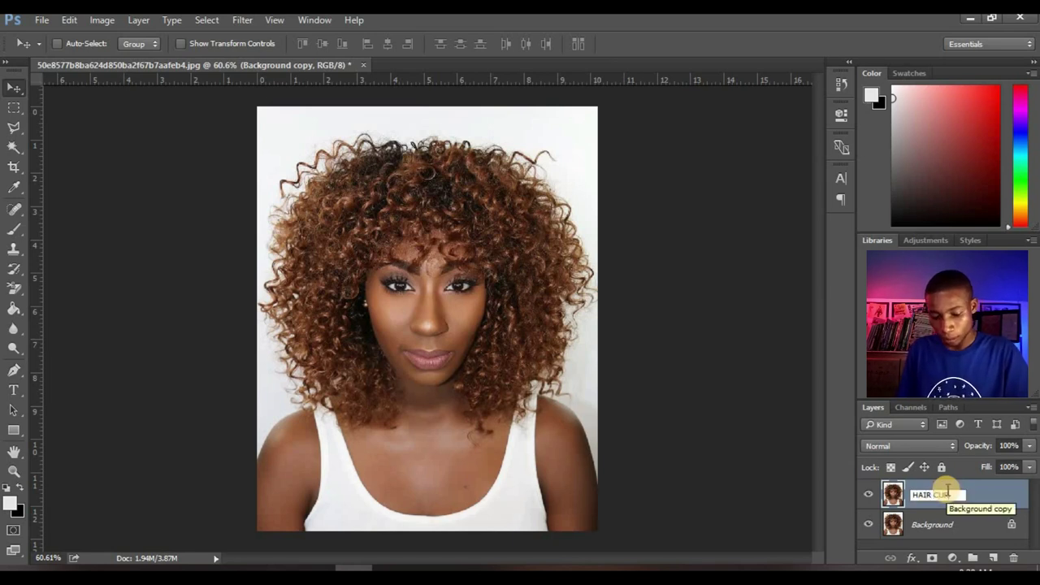
{"action": "type", "text": "OUT"}
{"action": "key", "text": "Return"}
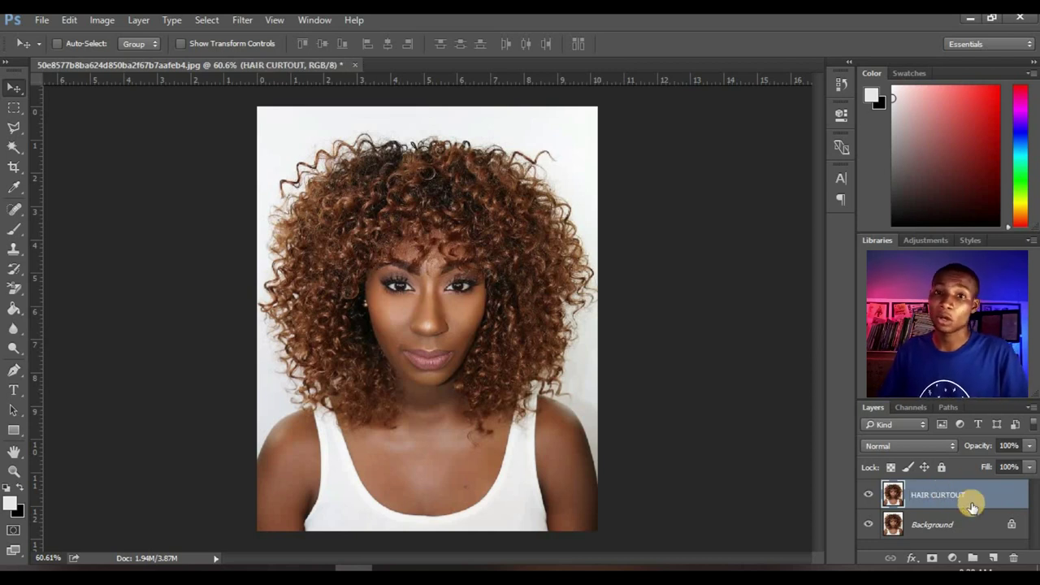
Step: Create a new empty layer above HAIR CURTOUT and name it SOLID COLOUR REVEAL
{"action": "left_click", "coordinate": [995, 558]}
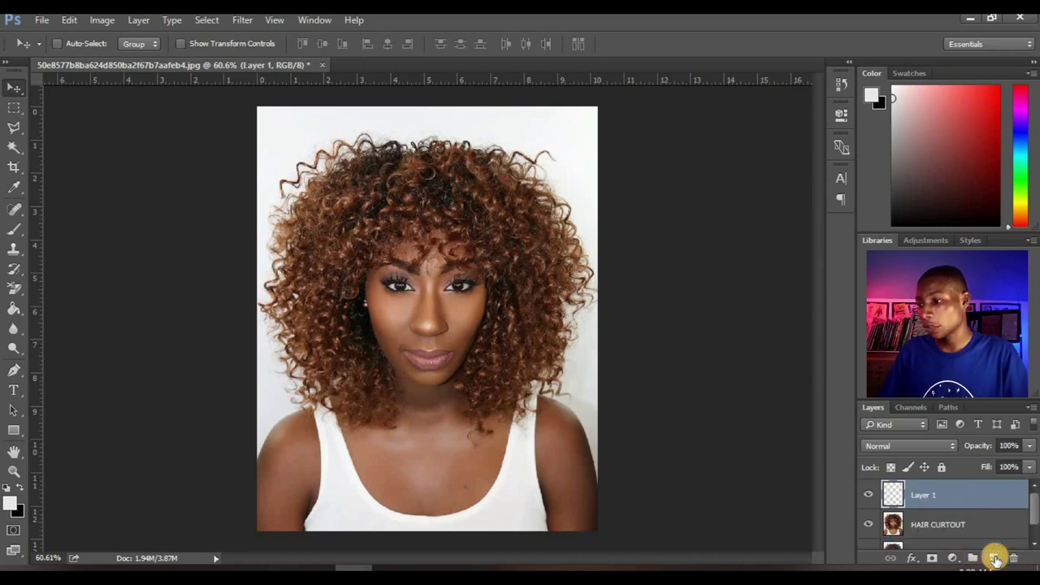
{"action": "double_click", "coordinate": [924, 496]}
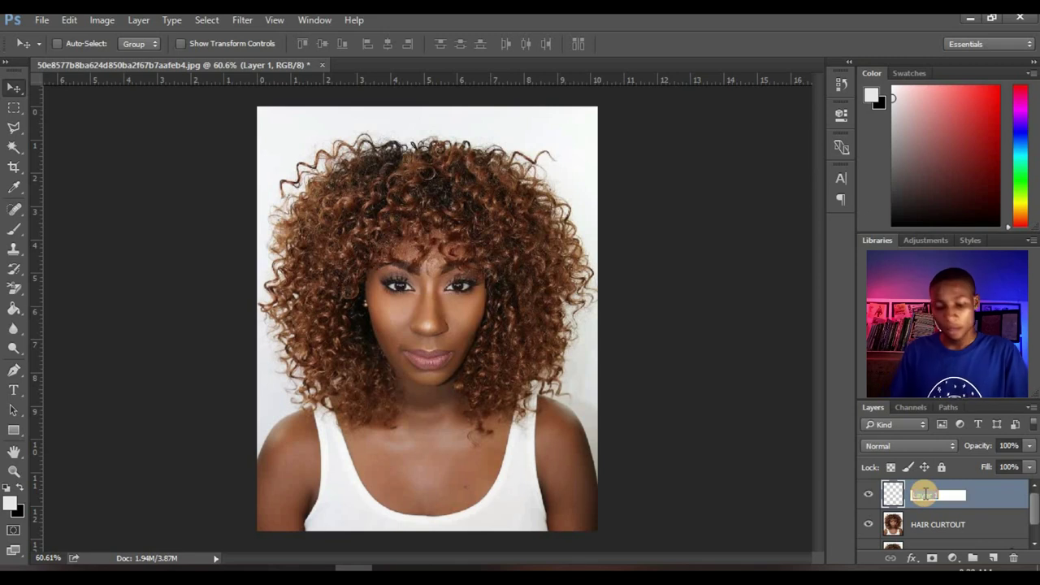
{"action": "type", "text": "SOLID"}
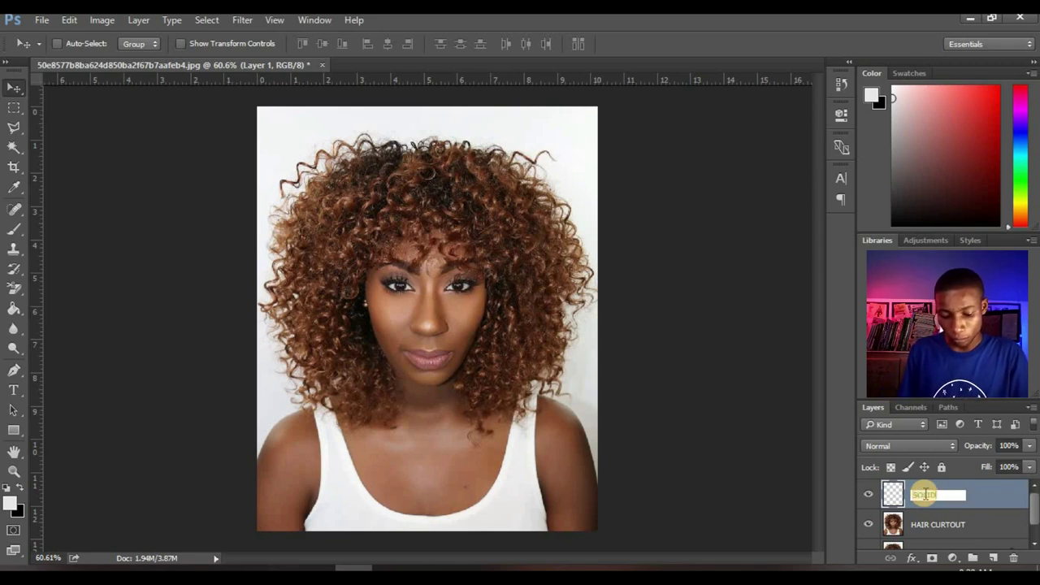
{"action": "type", "text": " COLOUR"}
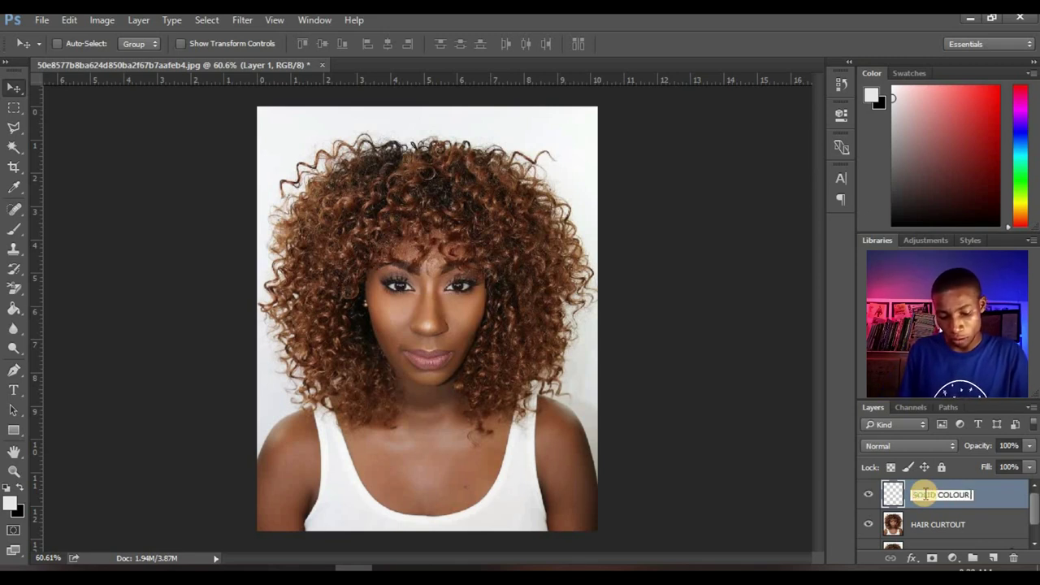
{"action": "type", "text": " REVEAL"}
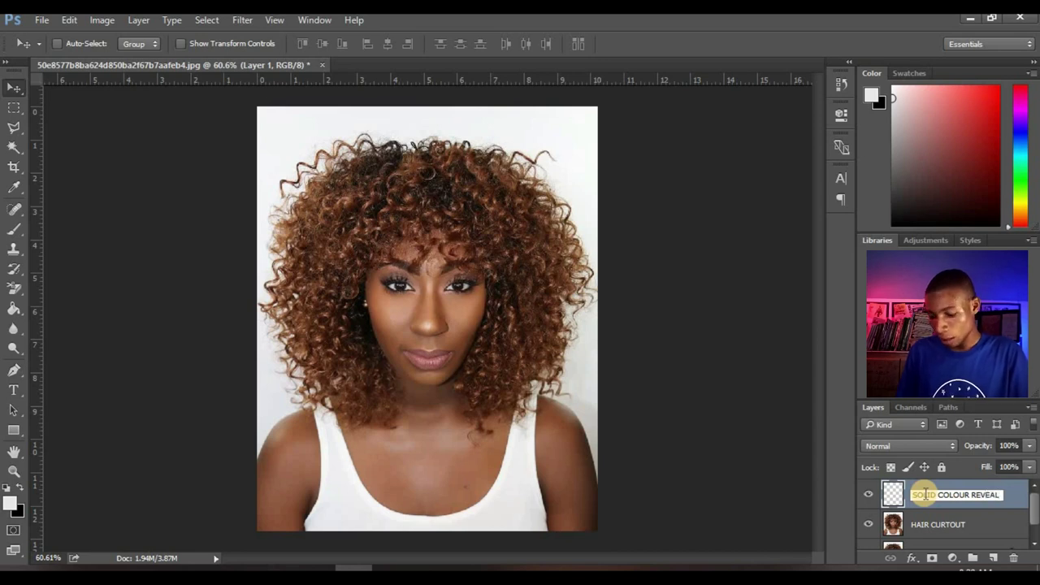
{"action": "key", "text": "Return"}
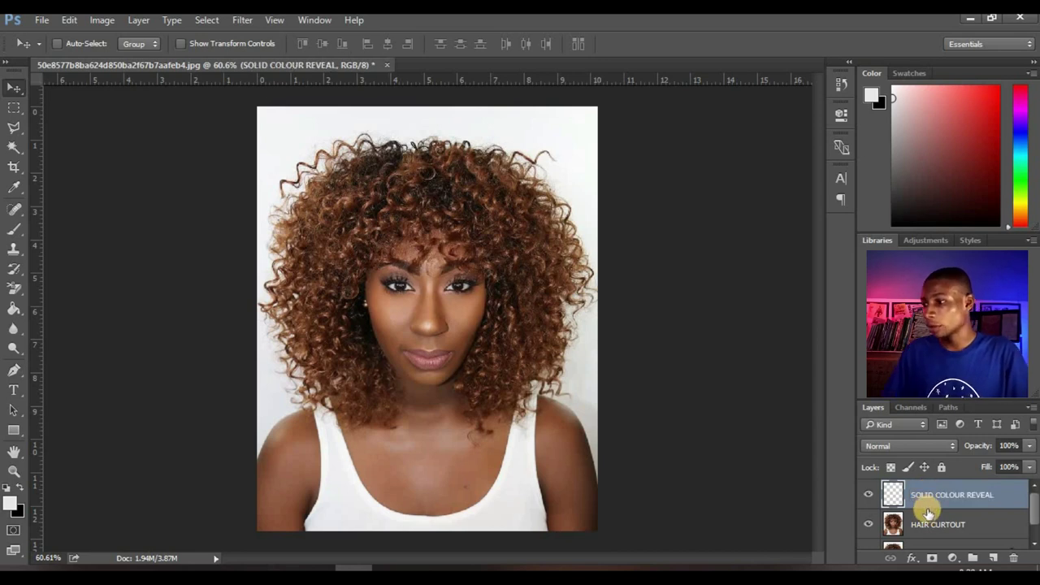
Step: Turn SOLID COLOUR REVEAL into a bright red Solid Color fill and place it beneath the HAIR CURTOUT layer
{"action": "left_click", "coordinate": [952, 558]}
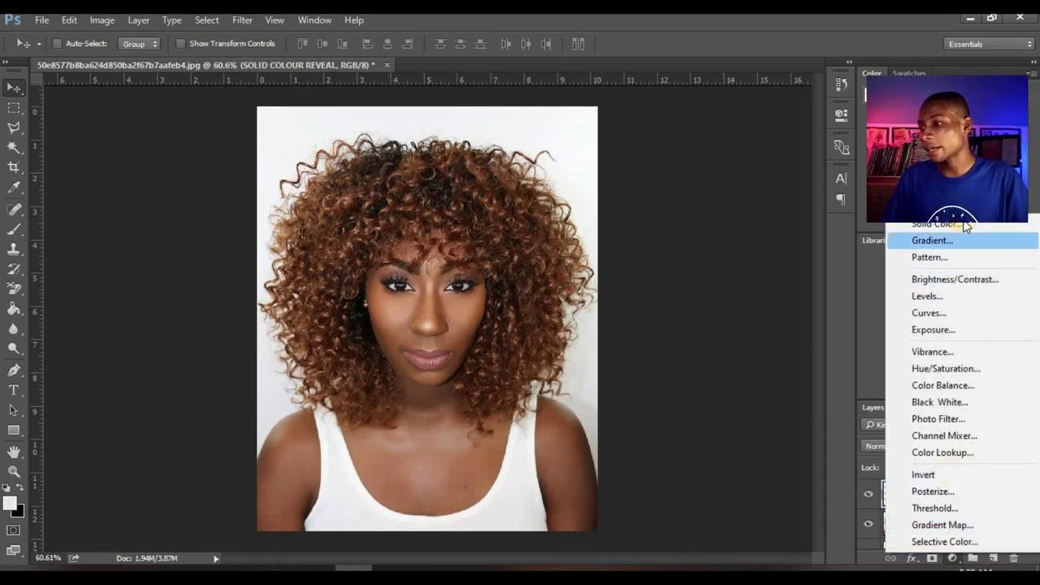
{"action": "left_click", "coordinate": [934, 223]}
{"action": "left_click", "coordinate": [722, 103]}
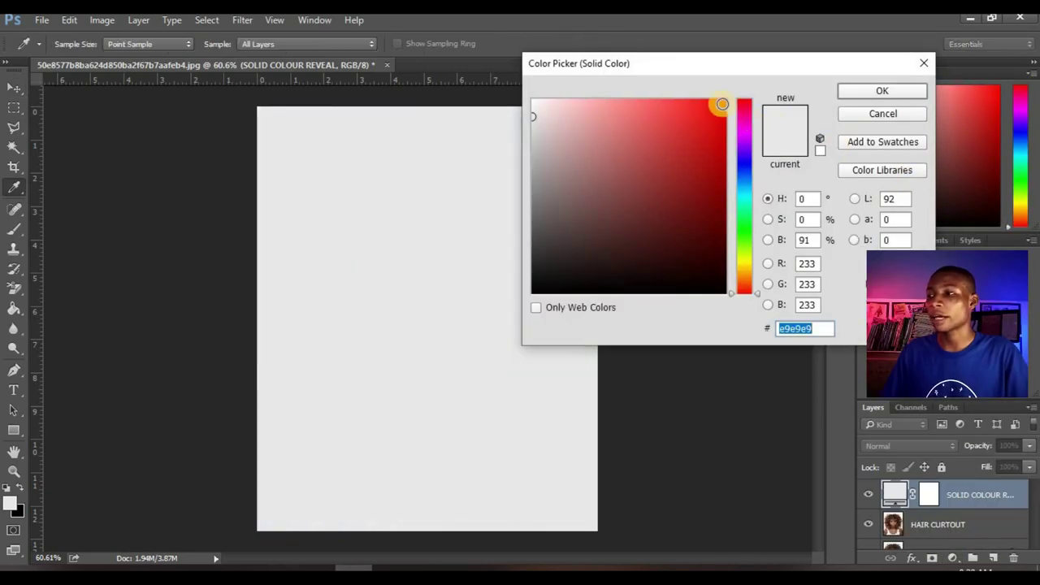
{"action": "left_click", "coordinate": [879, 93]}
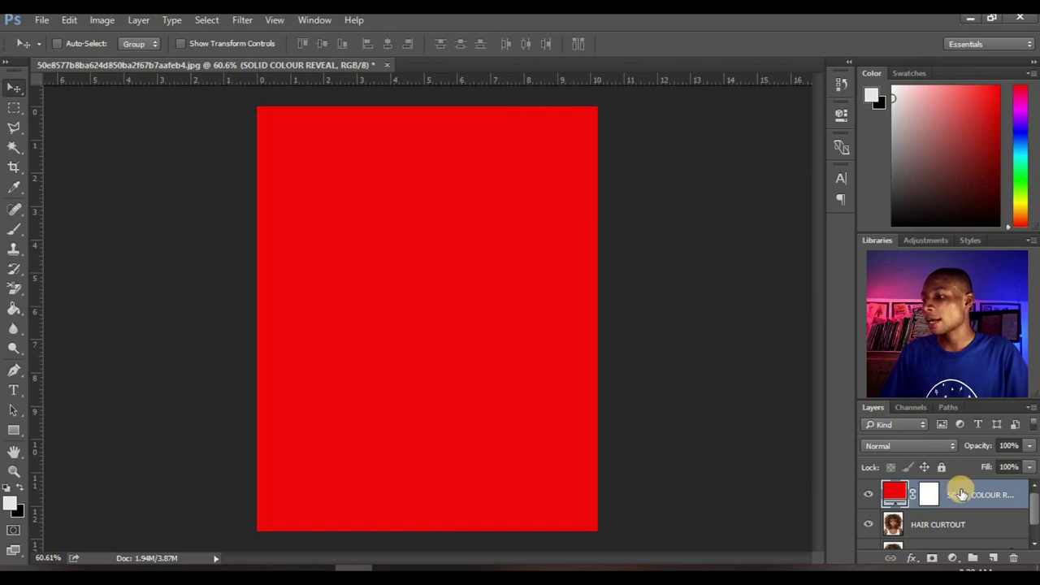
{"action": "left_click_drag", "start_coordinate": [961, 495], "coordinate": [978, 525]}
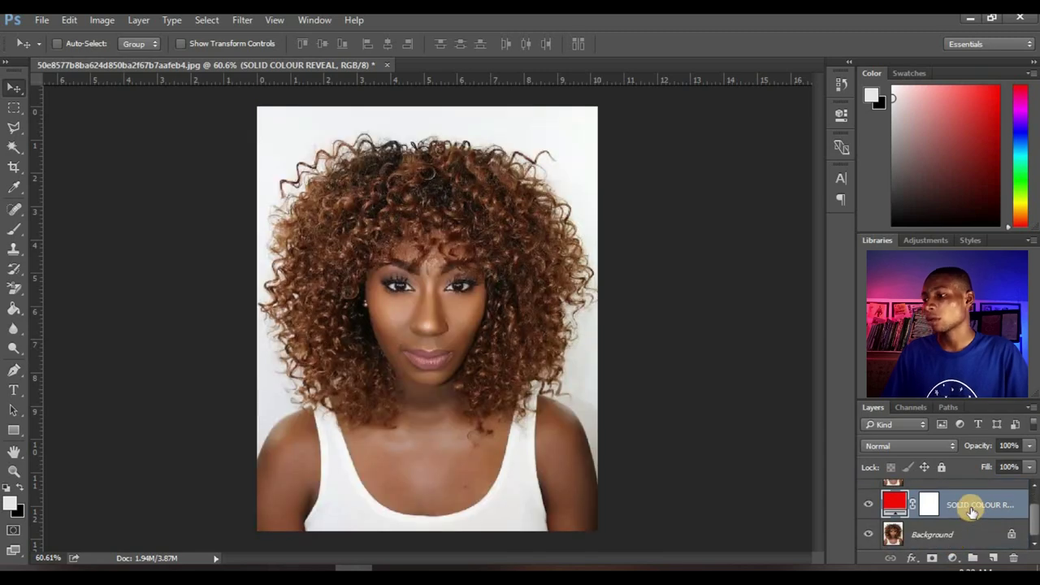
{"action": "scroll", "coordinate": [967, 513], "scroll_direction": "up", "scroll_amount": 1}
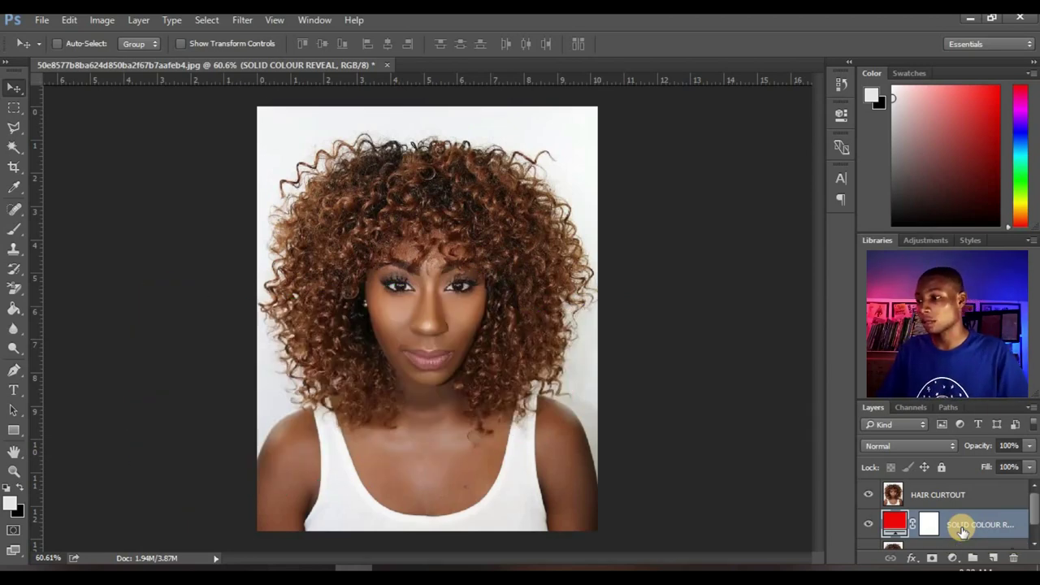
Step: Set up the Background Eraser on the HAIR CURTOUT layer with 81 px size, 27% hardness, Once sampling and Protect Foreground Color enabled
{"action": "left_click", "coordinate": [931, 494]}
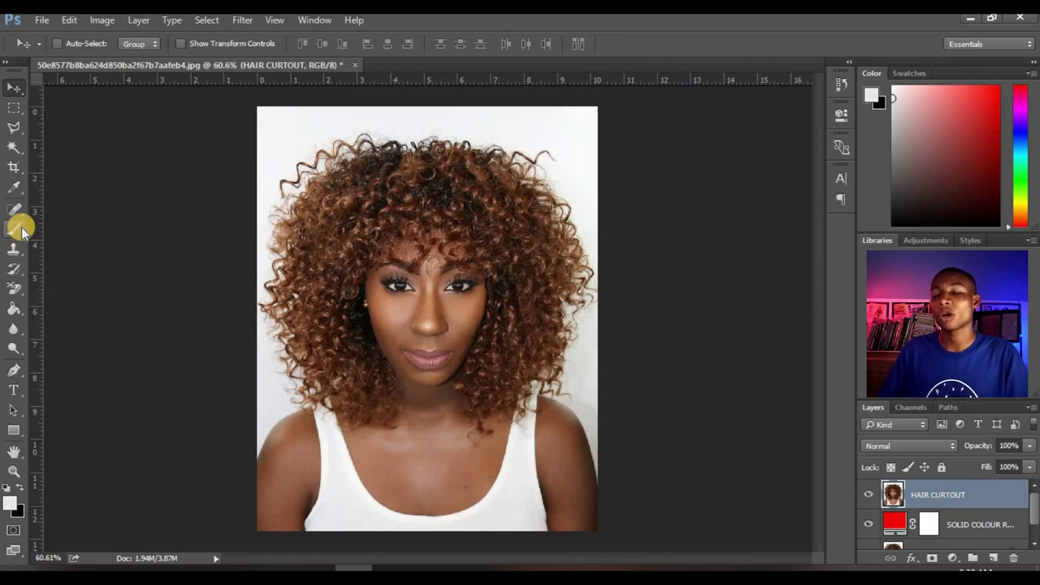
{"action": "left_click", "coordinate": [14, 271]}
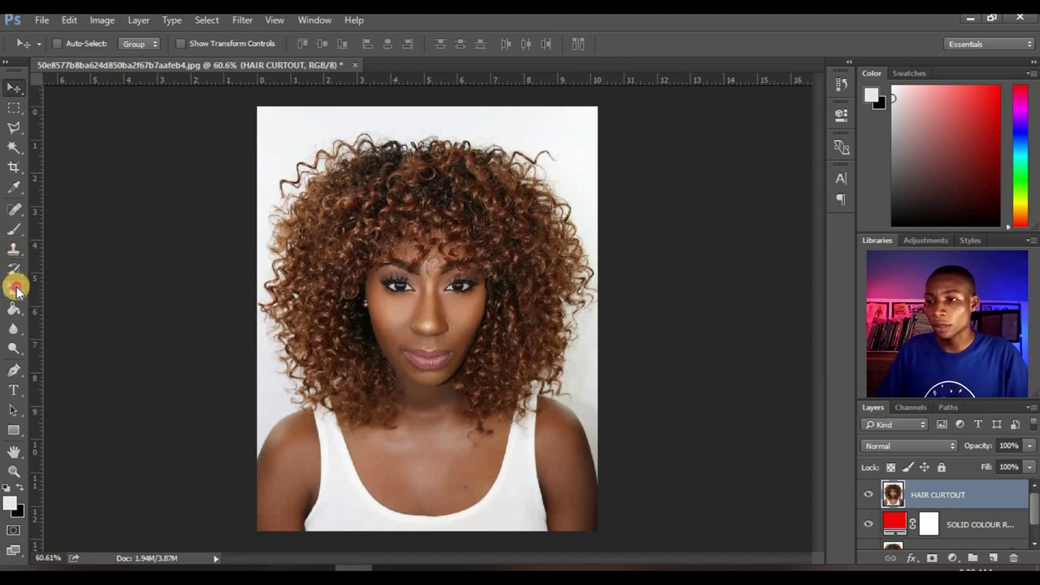
{"action": "left_click", "coordinate": [15, 278]}
{"action": "left_click", "coordinate": [80, 303]}
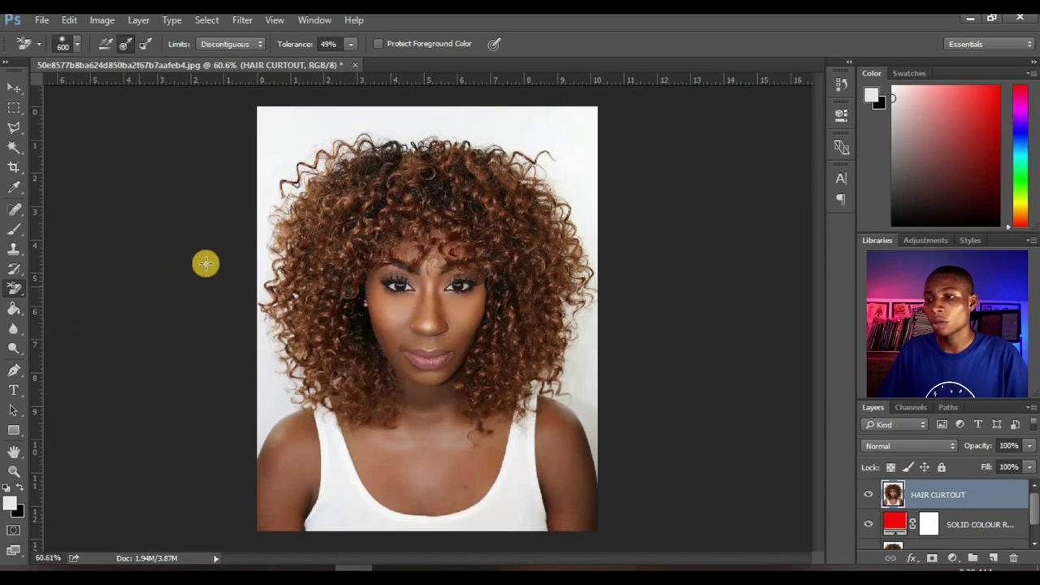
{"action": "left_click", "coordinate": [63, 44]}
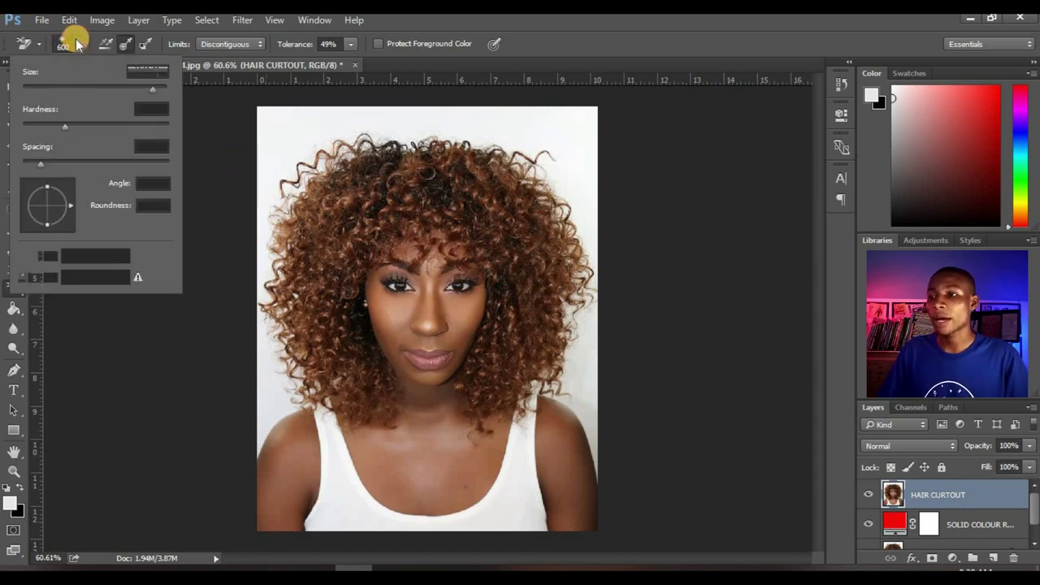
{"action": "mouse_move", "coordinate": [155, 96]}
{"action": "left_mouse_down"}
{"action": "mouse_move", "coordinate": [79, 92]}
{"action": "mouse_move", "coordinate": [64, 130]}
{"action": "left_mouse_up"}
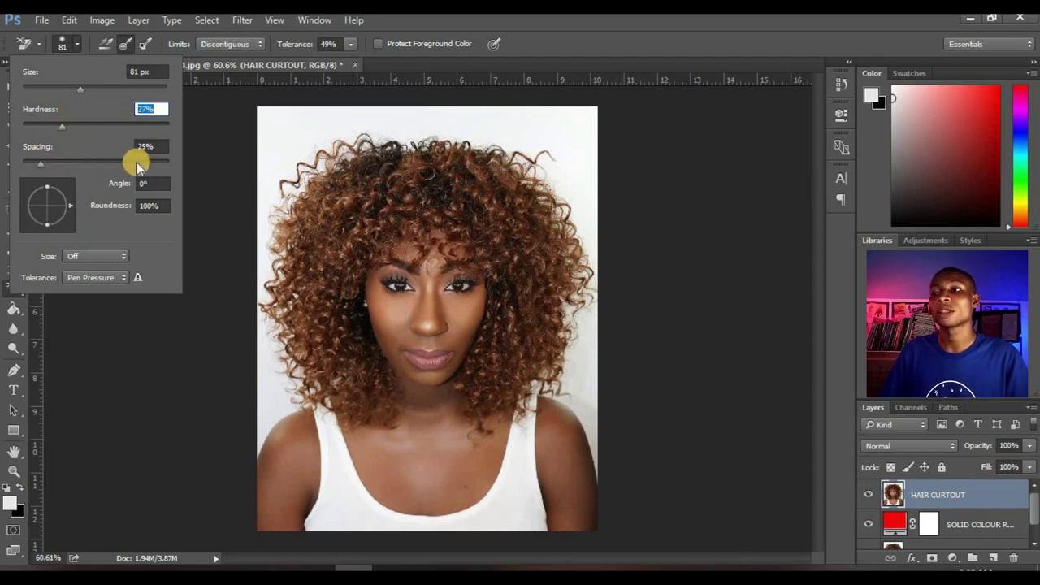
{"action": "left_click", "coordinate": [213, 127]}
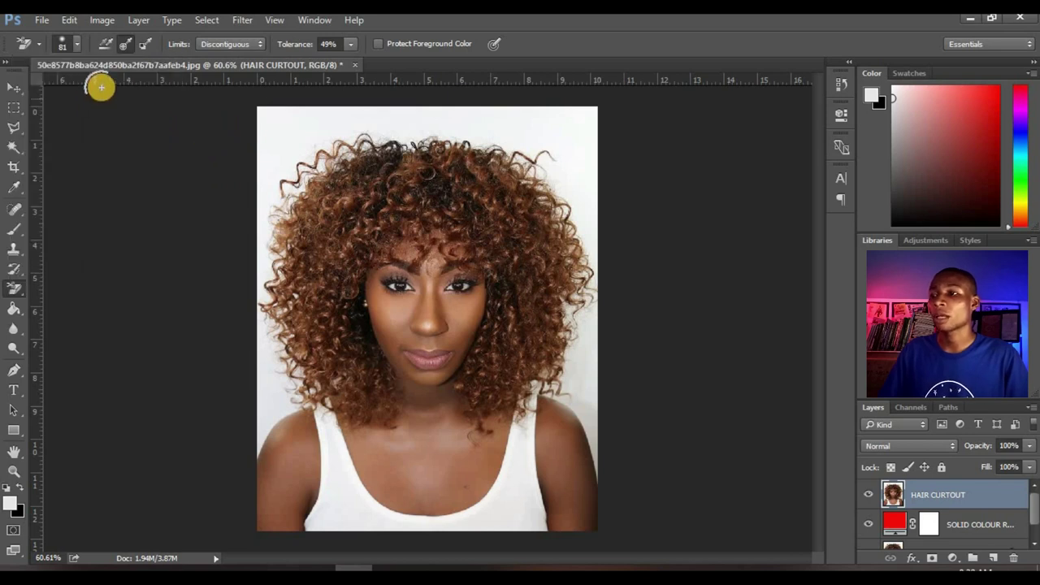
{"action": "left_click", "coordinate": [119, 48]}
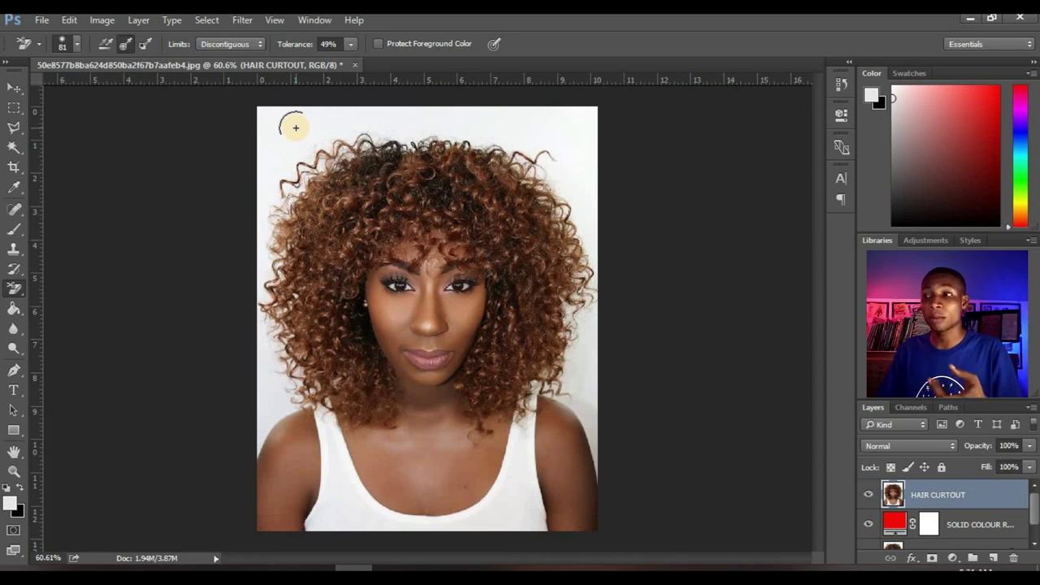
{"action": "left_click", "coordinate": [378, 45]}
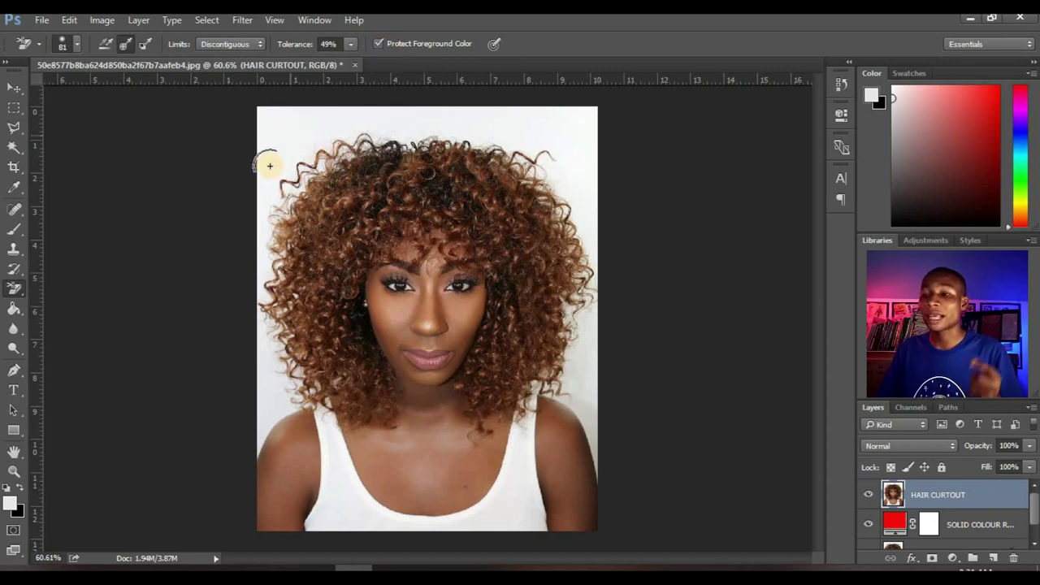
Step: Set the foreground color to the dark brown 673721 sampled from the woman's curls, and return to the Background Eraser
{"action": "scroll", "coordinate": [269, 295], "scroll_direction": "up", "scroll_amount": 2}
{"action": "scroll", "coordinate": [268, 295], "scroll_direction": "up", "scroll_amount": 2}
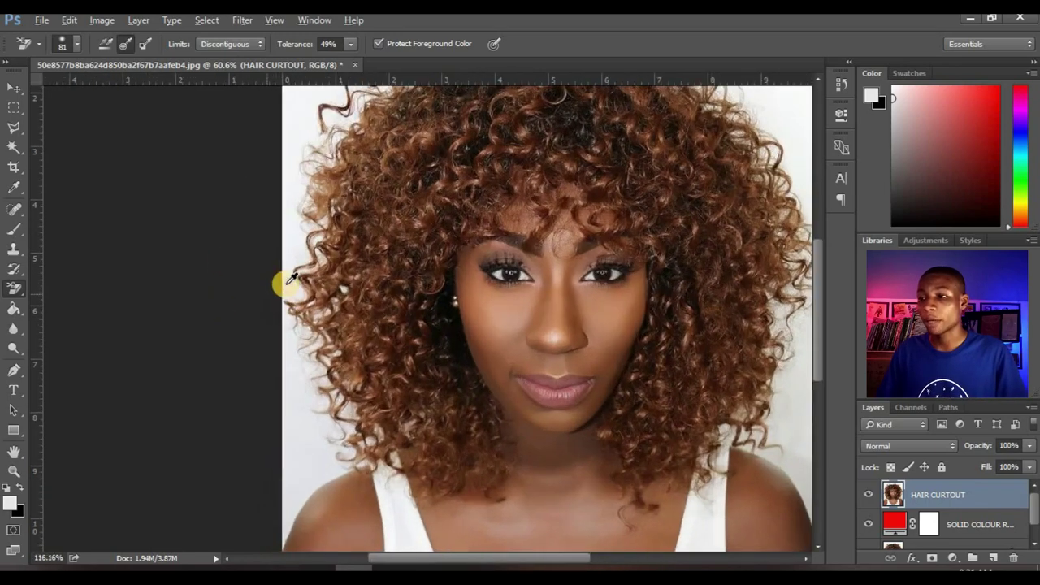
{"action": "left_click", "coordinate": [10, 505]}
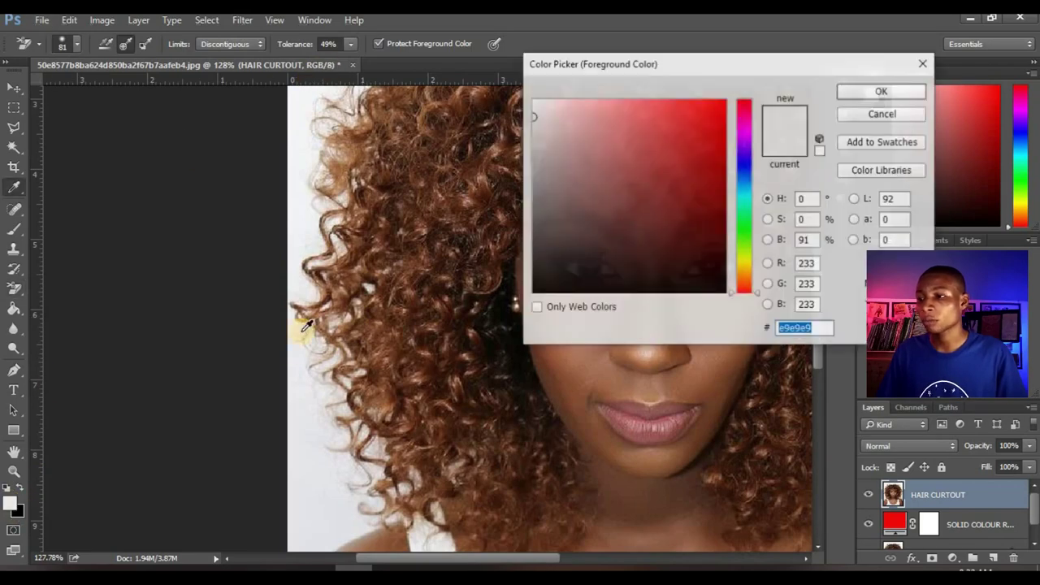
{"action": "left_click", "coordinate": [345, 298]}
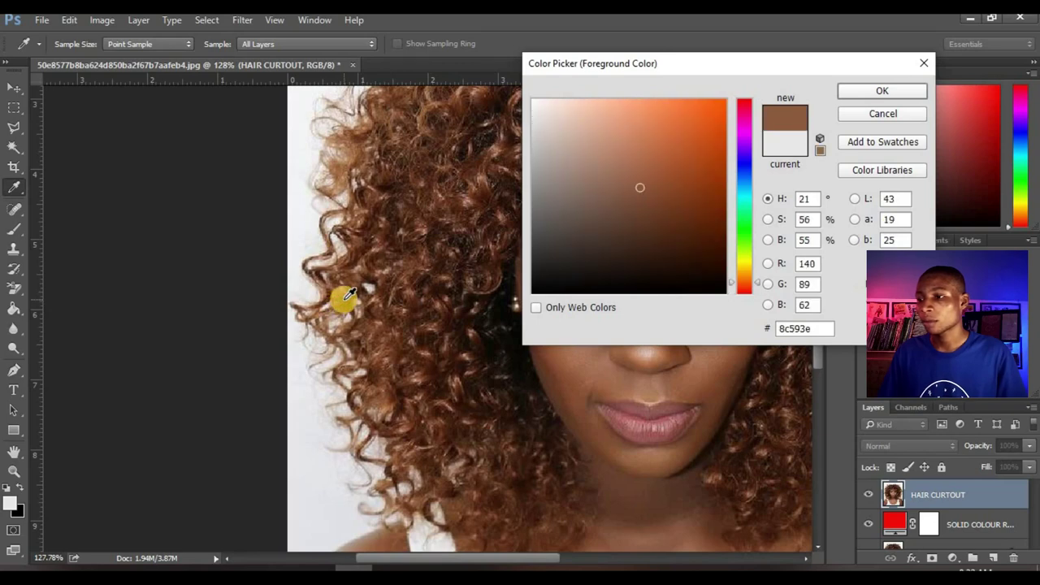
{"action": "left_click", "coordinate": [372, 338]}
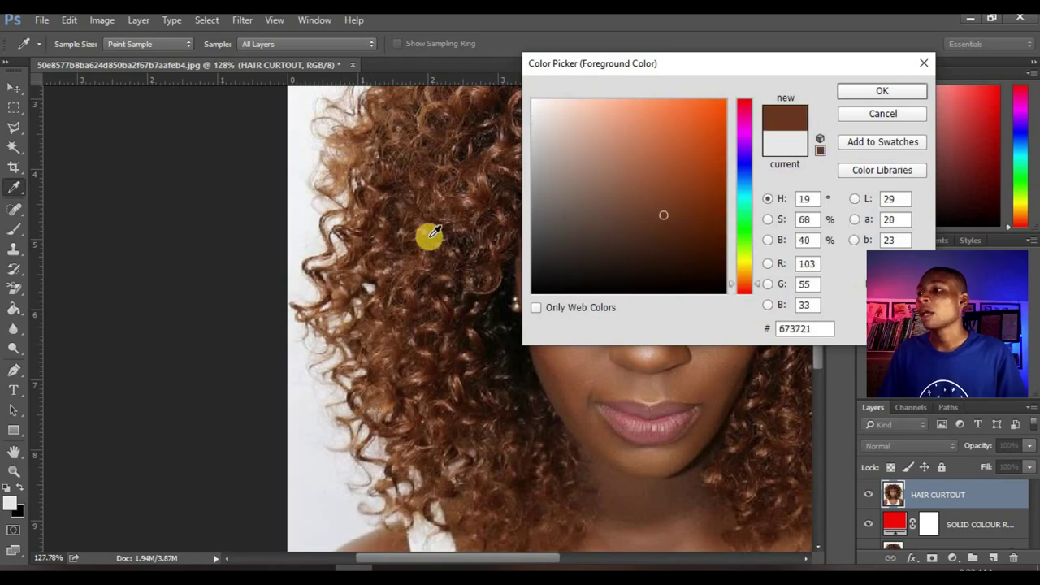
{"action": "key", "text": "Return"}
{"action": "key", "text": "e"}
Step: Try erasing the white background beside the lower curls above the shoulder on the photo's left side, and undo the stroke
{"action": "scroll", "coordinate": [401, 268], "scroll_direction": "down", "scroll_amount": 5}
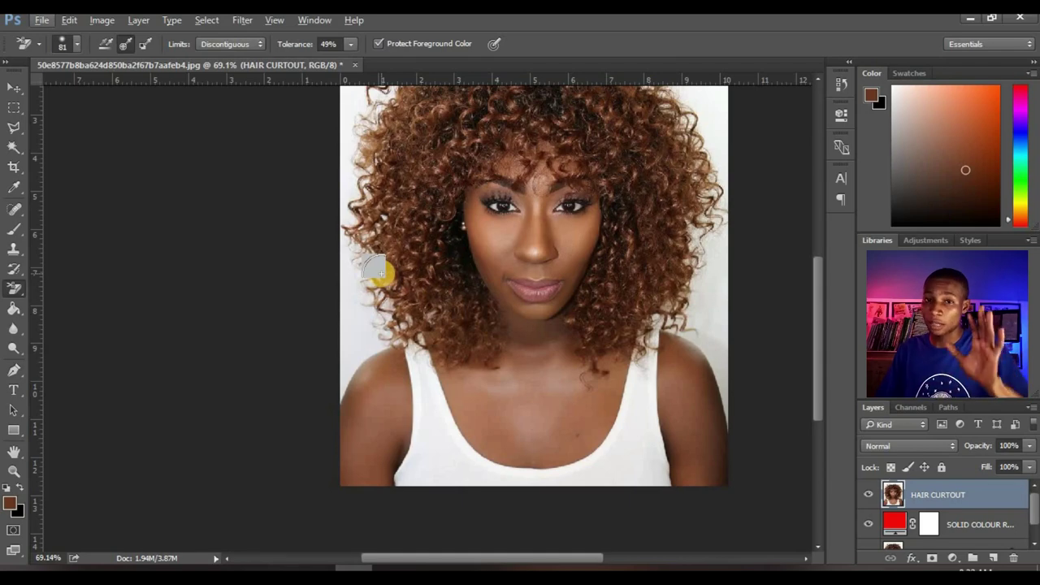
{"action": "scroll", "coordinate": [357, 337], "scroll_direction": "up", "scroll_amount": 3}
{"action": "scroll", "coordinate": [358, 337], "scroll_direction": "right", "scroll_amount": 3}
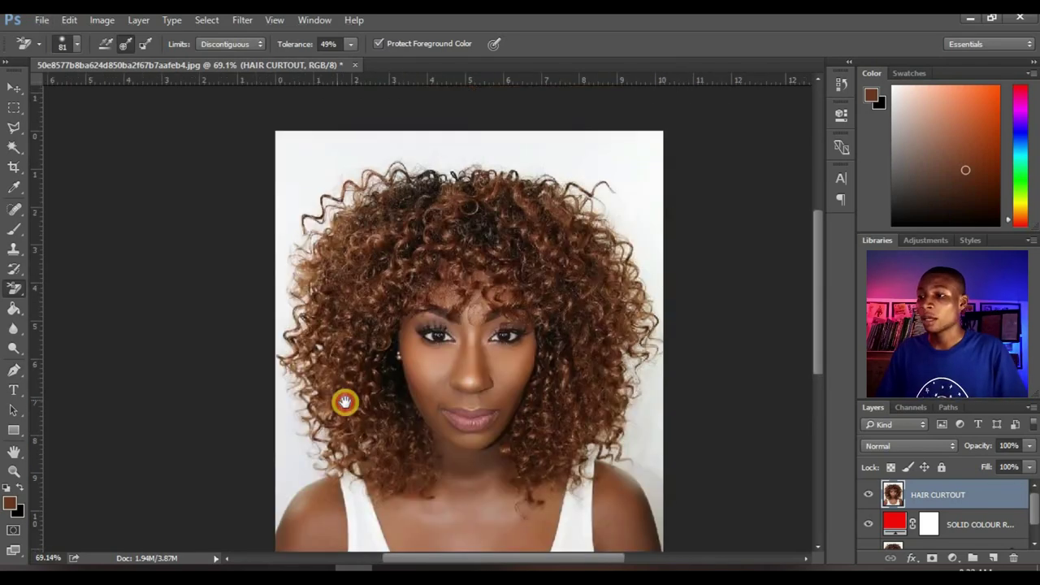
{"action": "scroll", "coordinate": [302, 484], "scroll_direction": "up", "scroll_amount": 3}
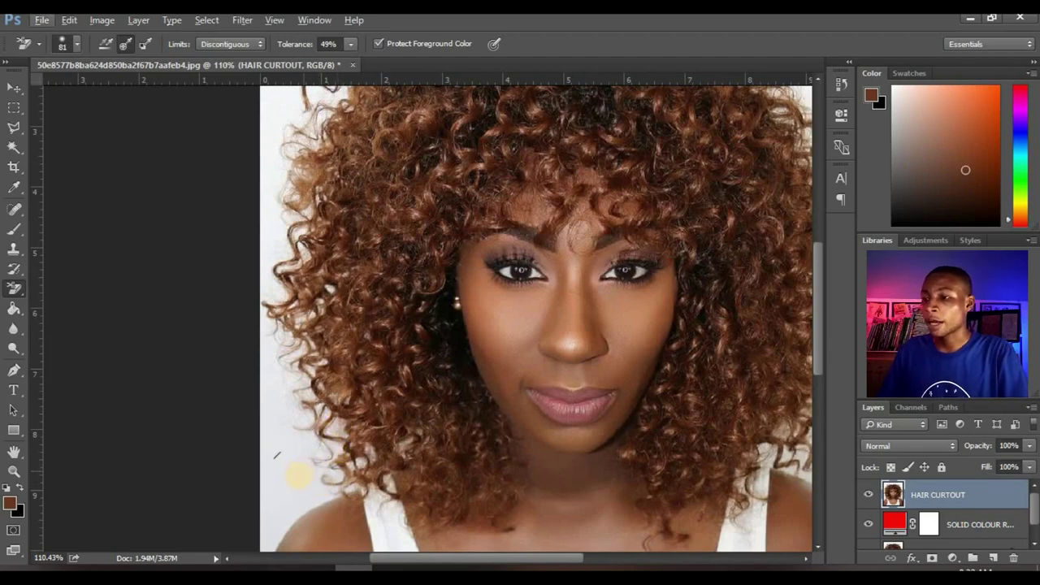
{"action": "left_click_drag", "start_coordinate": [299, 476], "coordinate": [337, 435]}
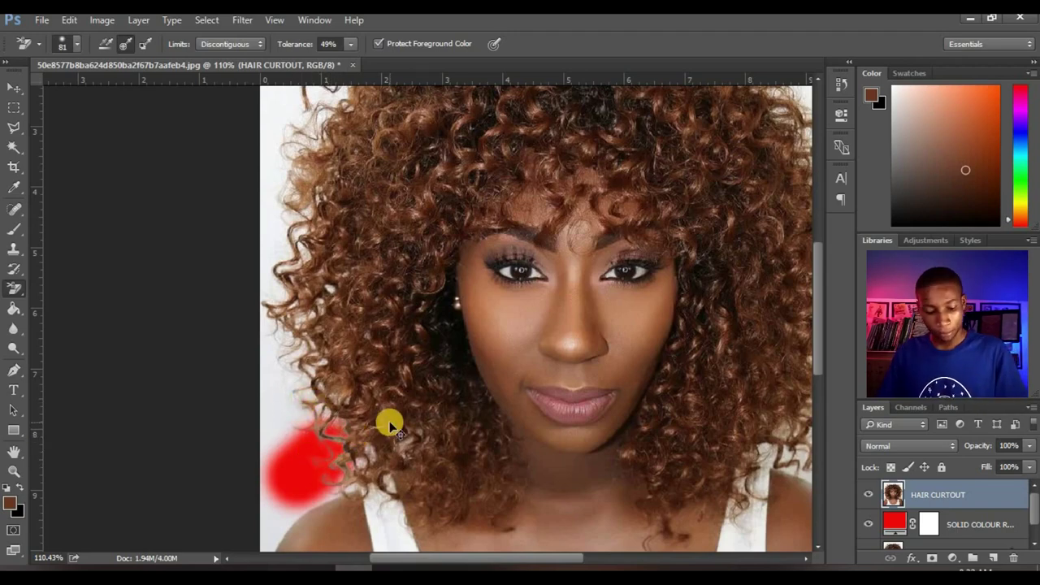
{"action": "key", "text": "ctrl+z"}
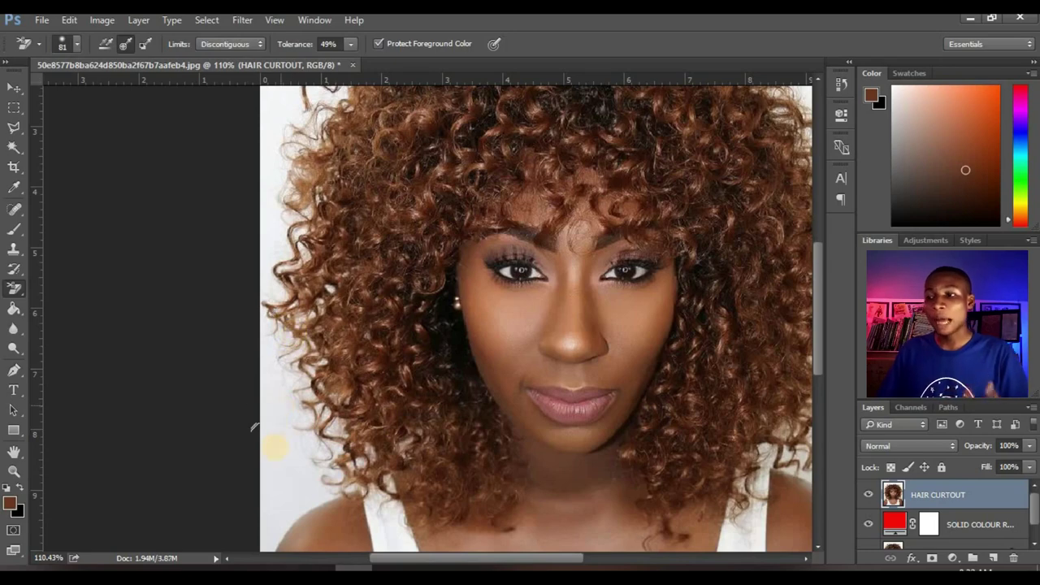
Step: Erase the white background around the lower curls above the shoulder on the photo's left side, sampling from the white area
{"action": "left_click", "coordinate": [280, 467]}
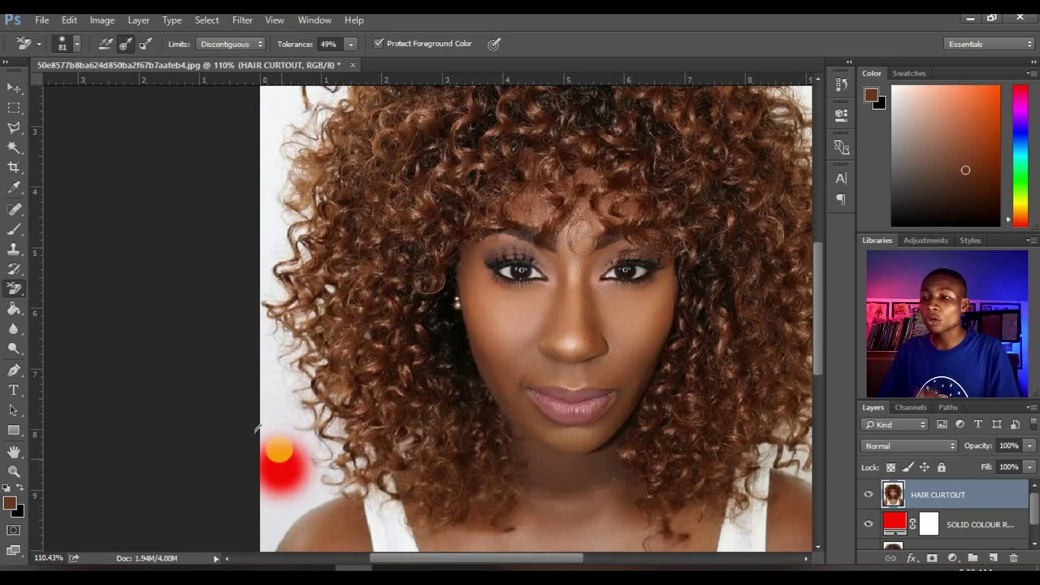
{"action": "mouse_move", "coordinate": [268, 454]}
{"action": "left_mouse_down"}
{"action": "mouse_move", "coordinate": [266, 444]}
{"action": "mouse_move", "coordinate": [278, 423]}
{"action": "mouse_move", "coordinate": [332, 404]}
{"action": "mouse_move", "coordinate": [300, 446]}
{"action": "mouse_move", "coordinate": [238, 448]}
{"action": "mouse_move", "coordinate": [309, 440]}
{"action": "mouse_move", "coordinate": [328, 471]}
{"action": "left_mouse_up"}
{"action": "scroll", "coordinate": [332, 465], "scroll_direction": "up", "scroll_amount": 1}
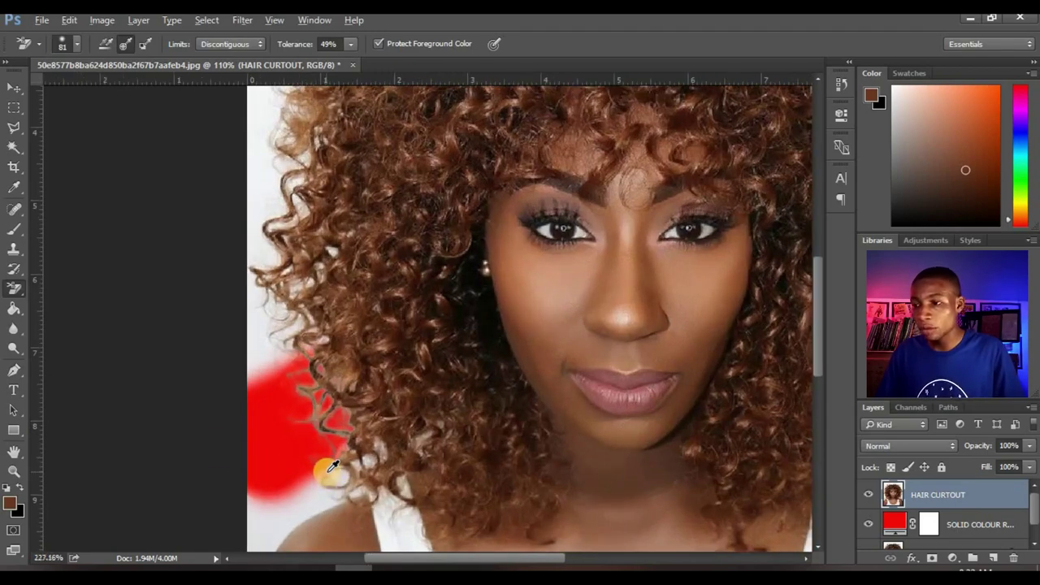
{"action": "scroll", "coordinate": [331, 465], "scroll_direction": "up", "scroll_amount": 3}
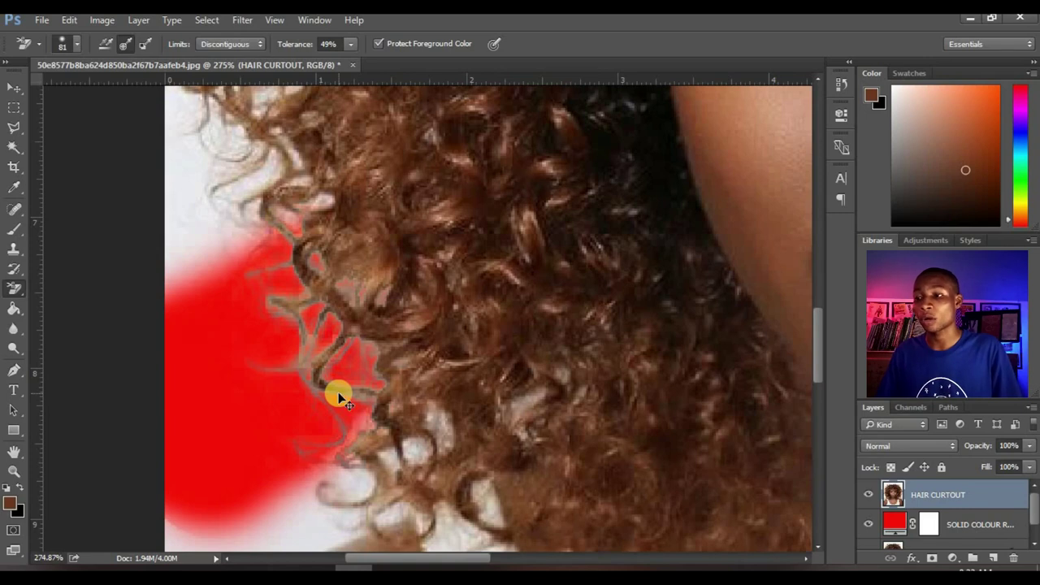
Step: Undo all the erasing strokes beside the lower curls on the photo's left side, back to the untouched white background
{"action": "key", "text": "ctrl+z"}
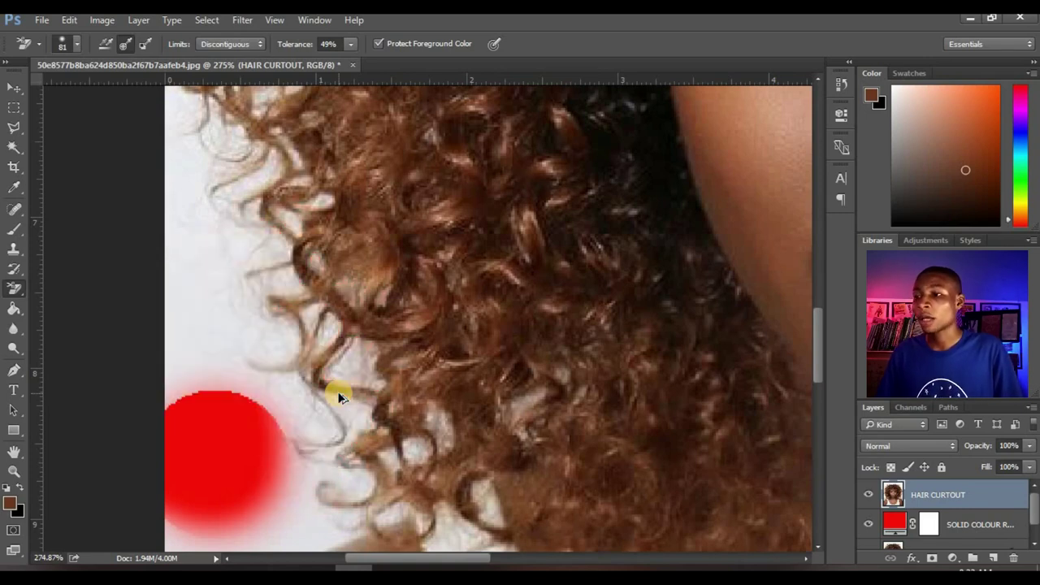
{"action": "key", "text": "ctrl+alt+z"}
{"action": "key", "text": "ctrl+alt+z"}
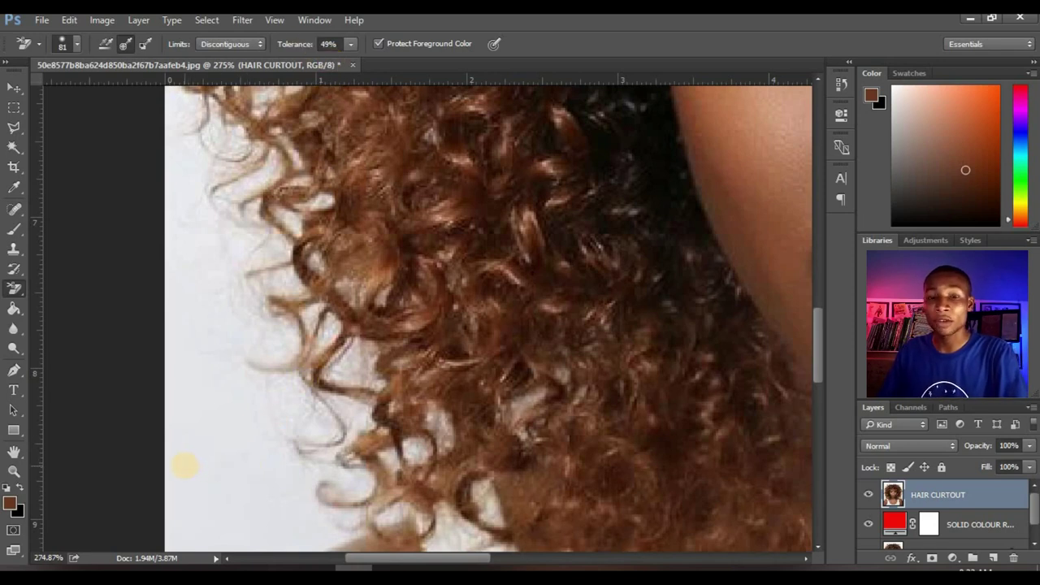
Step: Try erasing the white background beside the lower left-side curls at 49% and at 65% tolerance, undoing each stroke
{"action": "mouse_move", "coordinate": [185, 464]}
{"action": "left_mouse_down"}
{"action": "mouse_move", "coordinate": [369, 372]}
{"action": "mouse_move", "coordinate": [353, 388]}
{"action": "mouse_move", "coordinate": [323, 388]}
{"action": "left_mouse_up"}
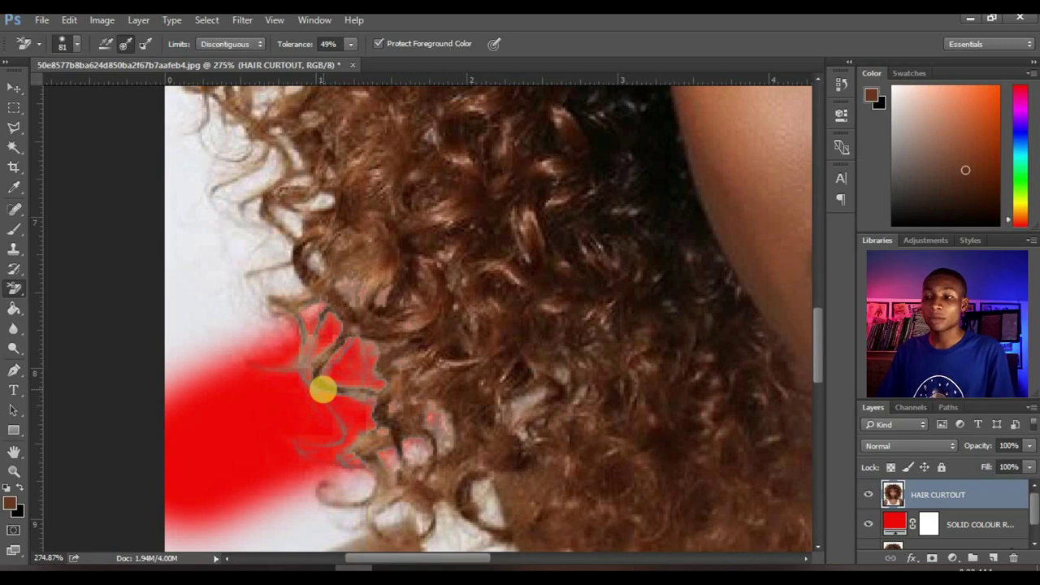
{"action": "key", "text": "ctrl+z"}
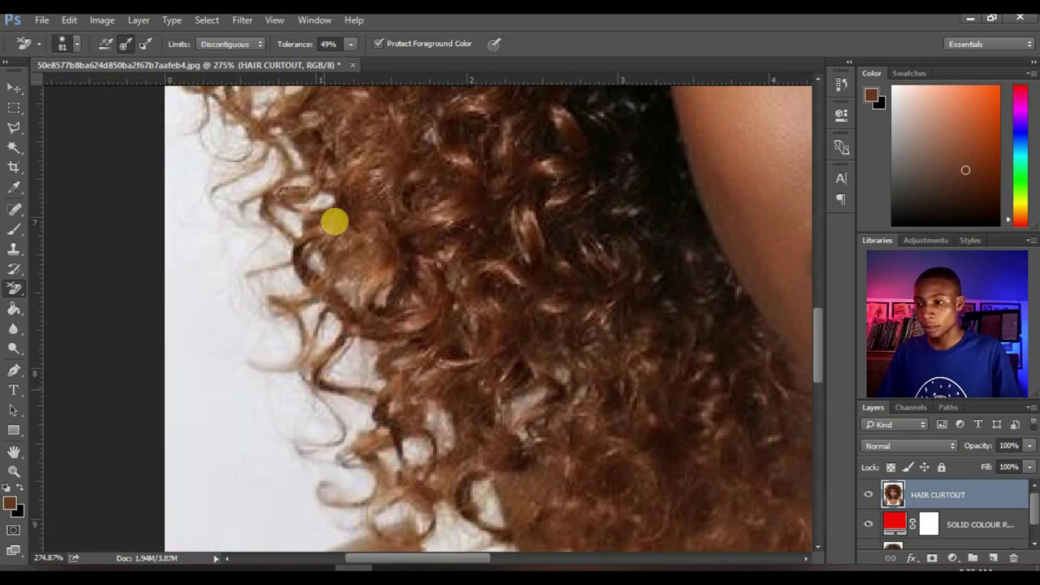
{"action": "left_click", "coordinate": [351, 44]}
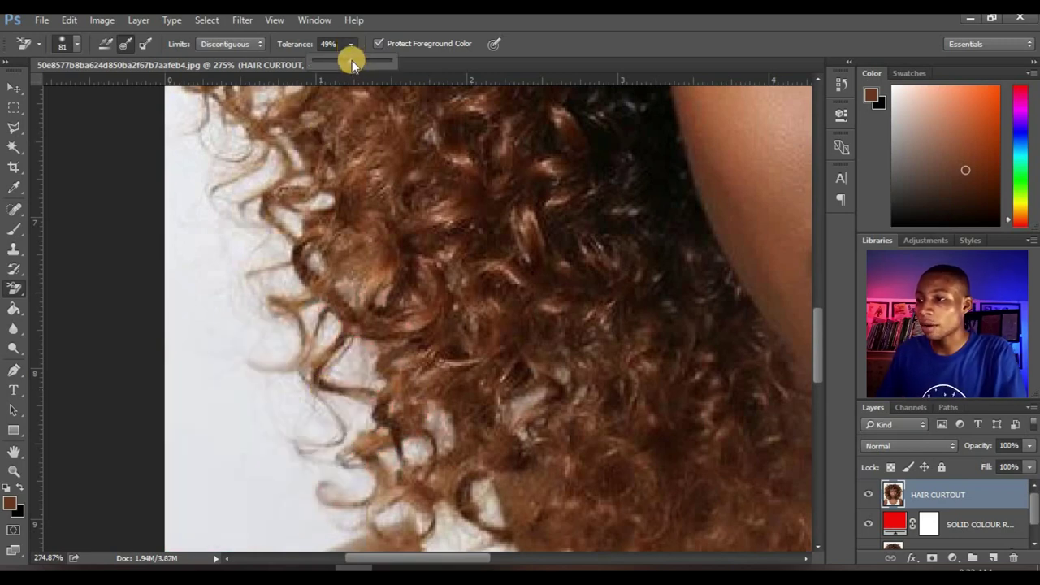
{"action": "left_click_drag", "start_coordinate": [352, 60], "coordinate": [363, 66]}
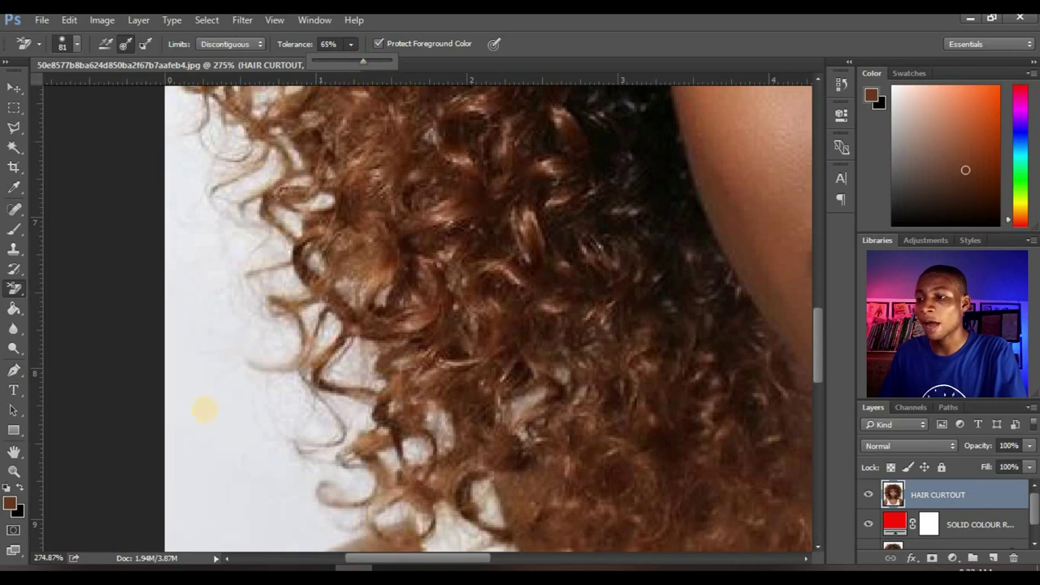
{"action": "mouse_move", "coordinate": [180, 449]}
{"action": "left_mouse_down"}
{"action": "mouse_move", "coordinate": [281, 393]}
{"action": "mouse_move", "coordinate": [380, 364]}
{"action": "mouse_move", "coordinate": [323, 373]}
{"action": "left_mouse_up"}
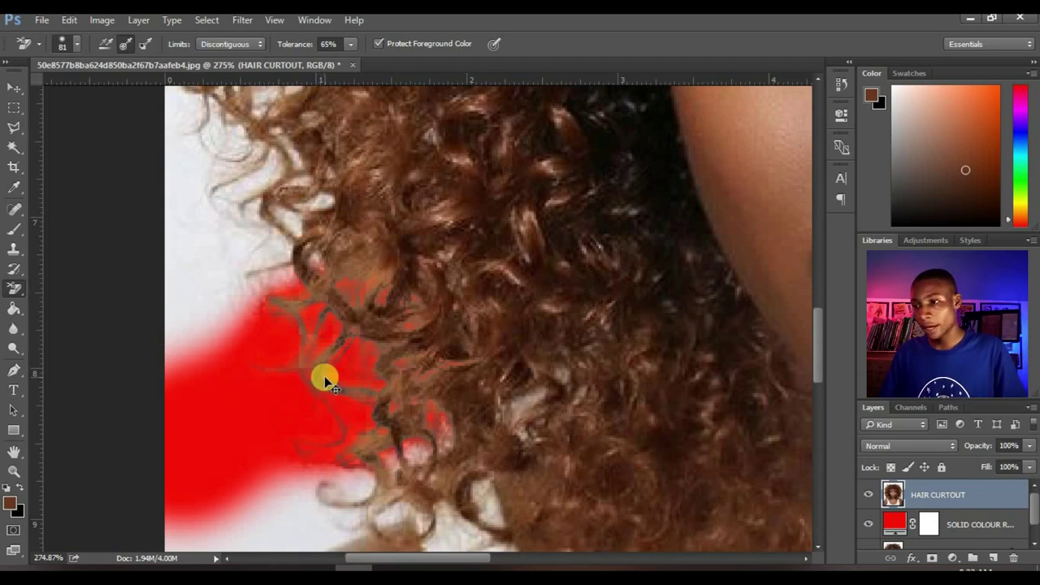
{"action": "key", "text": "ctrl+z"}
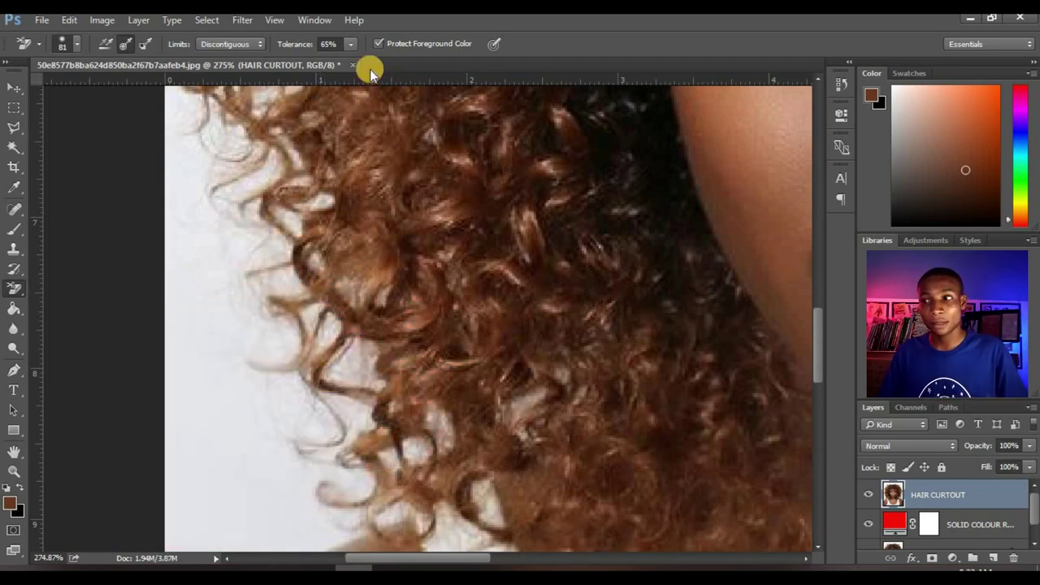
Step: Set the eraser tolerance to 70% and erase the white background around the lower curls on the photo's left side
{"action": "left_click_drag", "start_coordinate": [349, 63], "coordinate": [354, 97]}
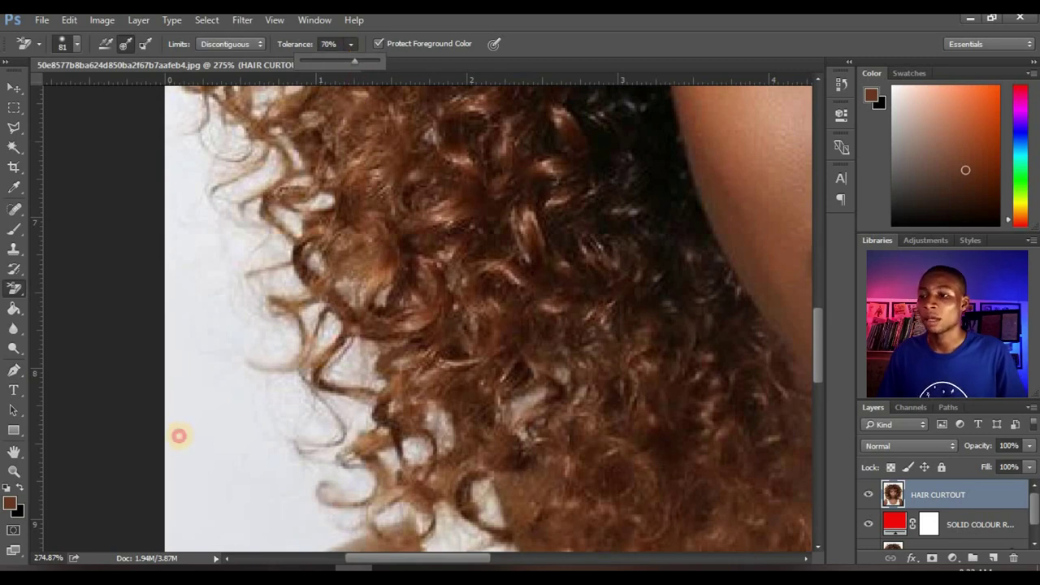
{"action": "mouse_move", "coordinate": [178, 435]}
{"action": "left_mouse_down"}
{"action": "mouse_move", "coordinate": [336, 374]}
{"action": "mouse_move", "coordinate": [268, 388]}
{"action": "left_mouse_up"}
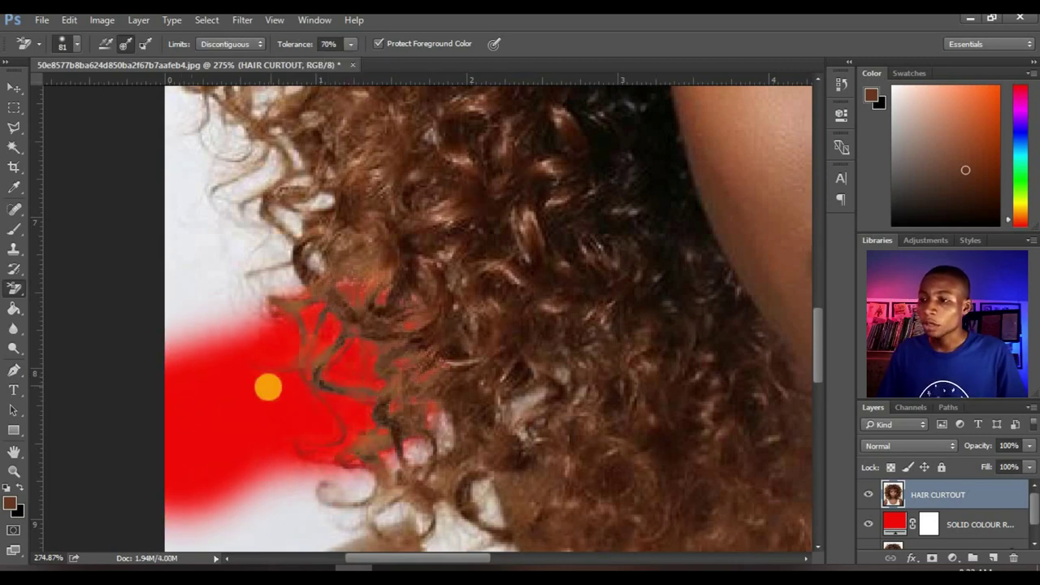
{"action": "scroll", "coordinate": [268, 388], "scroll_direction": "down", "scroll_amount": 6}
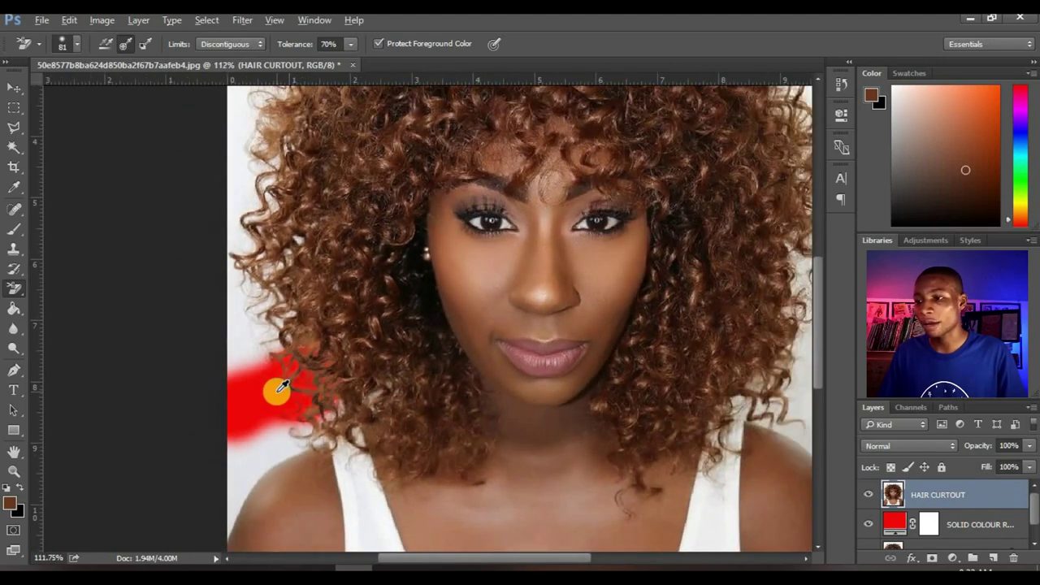
Step: Reduce the eraser size to 35 px and erase the white background up the photo's left side of the hair
{"action": "scroll", "coordinate": [272, 367], "scroll_direction": "up", "scroll_amount": 2}
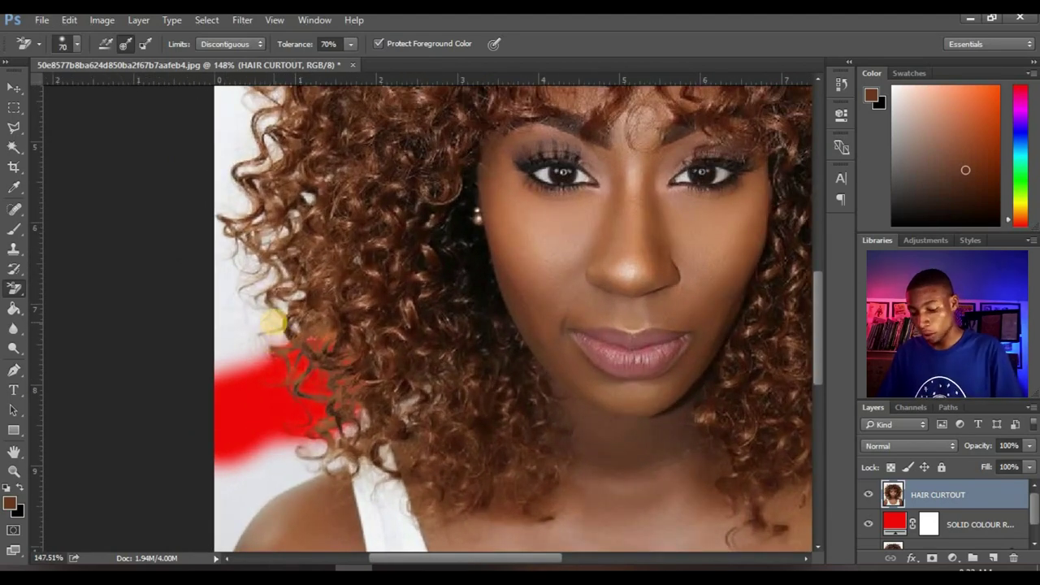
{"action": "mouse_move", "coordinate": [245, 319]}
{"action": "left_mouse_down"}
{"action": "mouse_move", "coordinate": [223, 350]}
{"action": "mouse_move", "coordinate": [223, 372]}
{"action": "mouse_move", "coordinate": [301, 293]}
{"action": "mouse_move", "coordinate": [249, 371]}
{"action": "mouse_move", "coordinate": [293, 338]}
{"action": "mouse_move", "coordinate": [281, 346]}
{"action": "mouse_move", "coordinate": [316, 350]}
{"action": "mouse_move", "coordinate": [297, 365]}
{"action": "mouse_move", "coordinate": [333, 331]}
{"action": "mouse_move", "coordinate": [343, 259]}
{"action": "mouse_move", "coordinate": [287, 267]}
{"action": "mouse_move", "coordinate": [316, 372]}
{"action": "mouse_move", "coordinate": [223, 480]}
{"action": "mouse_move", "coordinate": [301, 375]}
{"action": "mouse_move", "coordinate": [251, 431]}
{"action": "mouse_move", "coordinate": [253, 414]}
{"action": "mouse_move", "coordinate": [238, 456]}
{"action": "mouse_move", "coordinate": [273, 403]}
{"action": "mouse_move", "coordinate": [269, 412]}
{"action": "mouse_move", "coordinate": [305, 380]}
{"action": "mouse_move", "coordinate": [315, 334]}
{"action": "mouse_move", "coordinate": [335, 306]}
{"action": "mouse_move", "coordinate": [240, 381]}
{"action": "mouse_move", "coordinate": [266, 371]}
{"action": "mouse_move", "coordinate": [242, 397]}
{"action": "mouse_move", "coordinate": [284, 366]}
{"action": "mouse_move", "coordinate": [247, 401]}
{"action": "mouse_move", "coordinate": [285, 326]}
{"action": "mouse_move", "coordinate": [298, 330]}
{"action": "mouse_move", "coordinate": [322, 398]}
{"action": "left_mouse_up"}
{"action": "scroll", "coordinate": [325, 420], "scroll_direction": "up", "scroll_amount": 3}
{"action": "mouse_move", "coordinate": [260, 474]}
{"action": "left_mouse_down"}
{"action": "mouse_move", "coordinate": [255, 334]}
{"action": "mouse_move", "coordinate": [288, 346]}
{"action": "mouse_move", "coordinate": [279, 360]}
{"action": "mouse_move", "coordinate": [308, 362]}
{"action": "mouse_move", "coordinate": [268, 407]}
{"action": "mouse_move", "coordinate": [304, 395]}
{"action": "mouse_move", "coordinate": [256, 458]}
{"action": "mouse_move", "coordinate": [281, 400]}
{"action": "mouse_move", "coordinate": [346, 540]}
{"action": "left_mouse_up"}
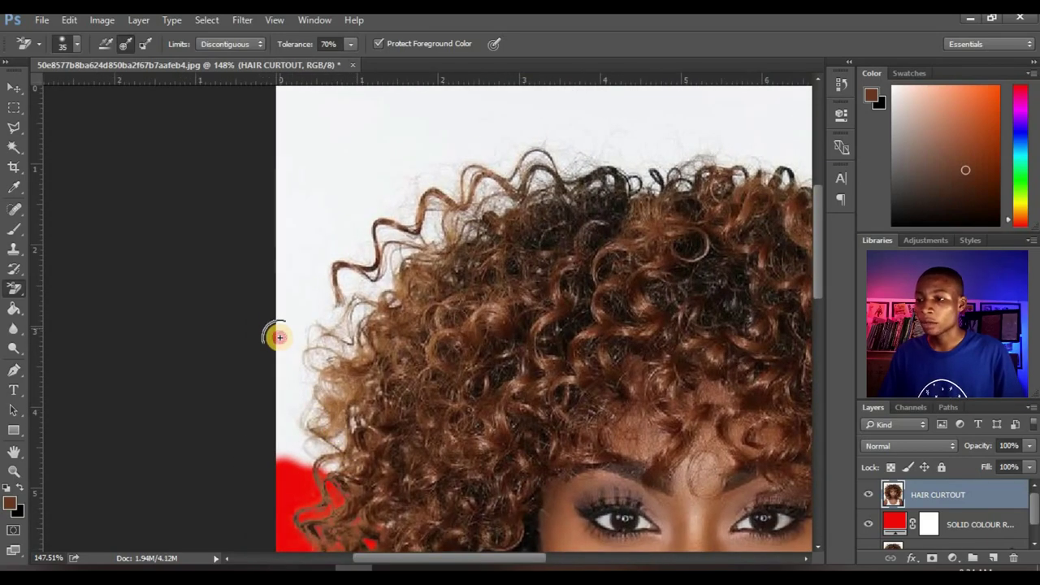
{"action": "mouse_move", "coordinate": [278, 337]}
{"action": "left_mouse_down"}
{"action": "mouse_move", "coordinate": [286, 365]}
{"action": "mouse_move", "coordinate": [304, 348]}
{"action": "mouse_move", "coordinate": [331, 379]}
{"action": "mouse_move", "coordinate": [277, 396]}
{"action": "mouse_move", "coordinate": [300, 392]}
{"action": "mouse_move", "coordinate": [281, 417]}
{"action": "mouse_move", "coordinate": [295, 419]}
{"action": "mouse_move", "coordinate": [266, 441]}
{"action": "mouse_move", "coordinate": [279, 451]}
{"action": "mouse_move", "coordinate": [341, 448]}
{"action": "mouse_move", "coordinate": [340, 426]}
{"action": "mouse_move", "coordinate": [316, 478]}
{"action": "mouse_move", "coordinate": [341, 476]}
{"action": "left_mouse_up"}
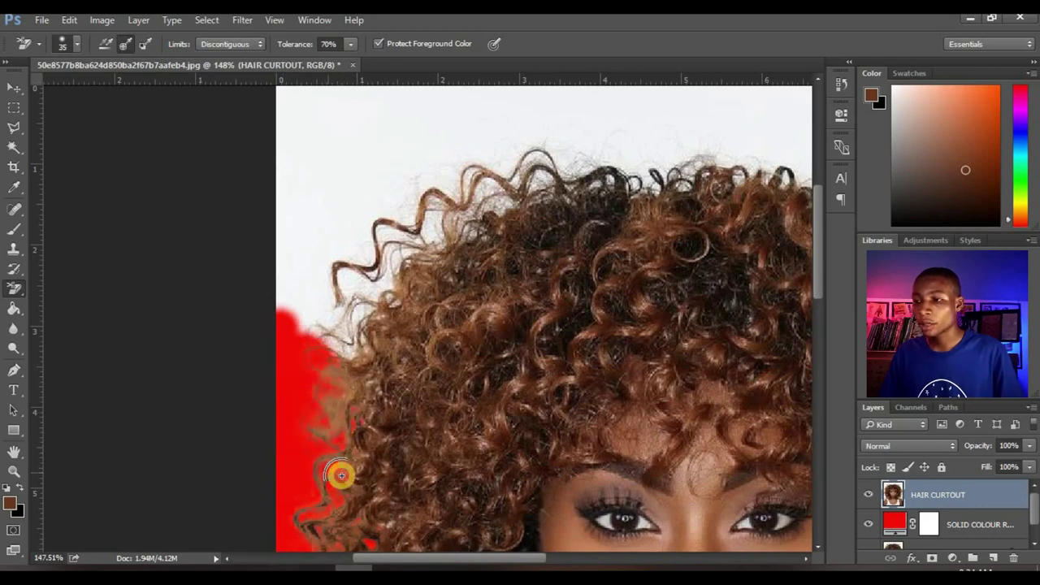
Step: Erase the white background around the loose wavy strands at the hair's upper left, up toward the crown
{"action": "left_click_drag", "start_coordinate": [332, 311], "coordinate": [333, 404]}
{"action": "mouse_move", "coordinate": [302, 360]}
{"action": "left_mouse_down"}
{"action": "mouse_move", "coordinate": [286, 416]}
{"action": "mouse_move", "coordinate": [332, 389]}
{"action": "mouse_move", "coordinate": [346, 411]}
{"action": "mouse_move", "coordinate": [333, 438]}
{"action": "mouse_move", "coordinate": [353, 439]}
{"action": "mouse_move", "coordinate": [355, 401]}
{"action": "mouse_move", "coordinate": [382, 374]}
{"action": "mouse_move", "coordinate": [322, 380]}
{"action": "mouse_move", "coordinate": [384, 350]}
{"action": "mouse_move", "coordinate": [397, 357]}
{"action": "mouse_move", "coordinate": [367, 409]}
{"action": "mouse_move", "coordinate": [442, 326]}
{"action": "mouse_move", "coordinate": [365, 343]}
{"action": "mouse_move", "coordinate": [359, 357]}
{"action": "mouse_move", "coordinate": [382, 318]}
{"action": "mouse_move", "coordinate": [329, 366]}
{"action": "mouse_move", "coordinate": [434, 304]}
{"action": "mouse_move", "coordinate": [491, 286]}
{"action": "left_mouse_up"}
{"action": "left_click", "coordinate": [442, 241]}
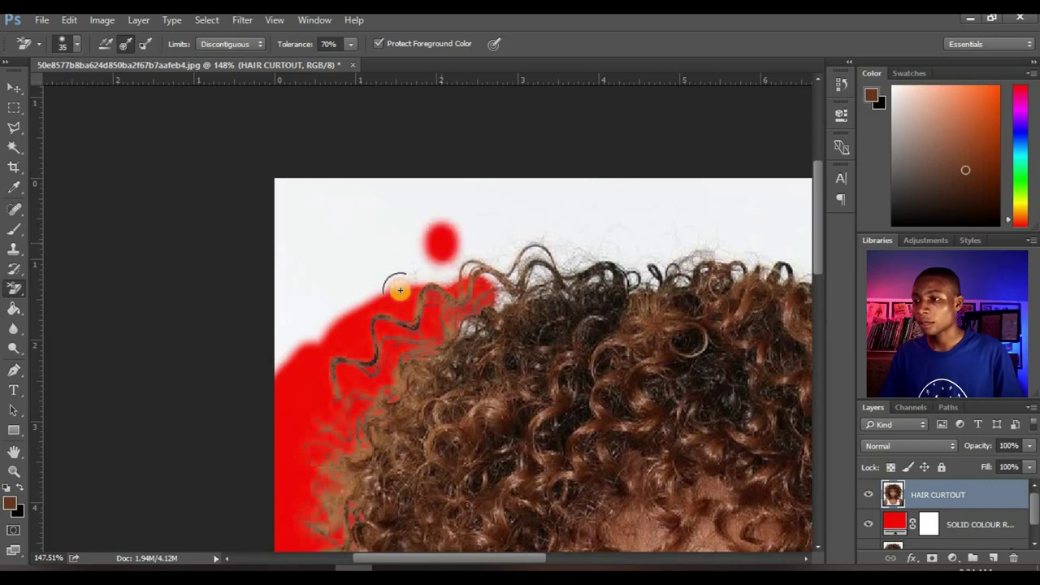
{"action": "mouse_move", "coordinate": [400, 290]}
{"action": "left_mouse_down"}
{"action": "mouse_move", "coordinate": [482, 259]}
{"action": "mouse_move", "coordinate": [482, 278]}
{"action": "mouse_move", "coordinate": [425, 317]}
{"action": "mouse_move", "coordinate": [543, 262]}
{"action": "mouse_move", "coordinate": [485, 259]}
{"action": "mouse_move", "coordinate": [542, 254]}
{"action": "mouse_move", "coordinate": [464, 316]}
{"action": "mouse_move", "coordinate": [466, 327]}
{"action": "mouse_move", "coordinate": [504, 300]}
{"action": "mouse_move", "coordinate": [579, 280]}
{"action": "mouse_move", "coordinate": [564, 300]}
{"action": "left_mouse_up"}
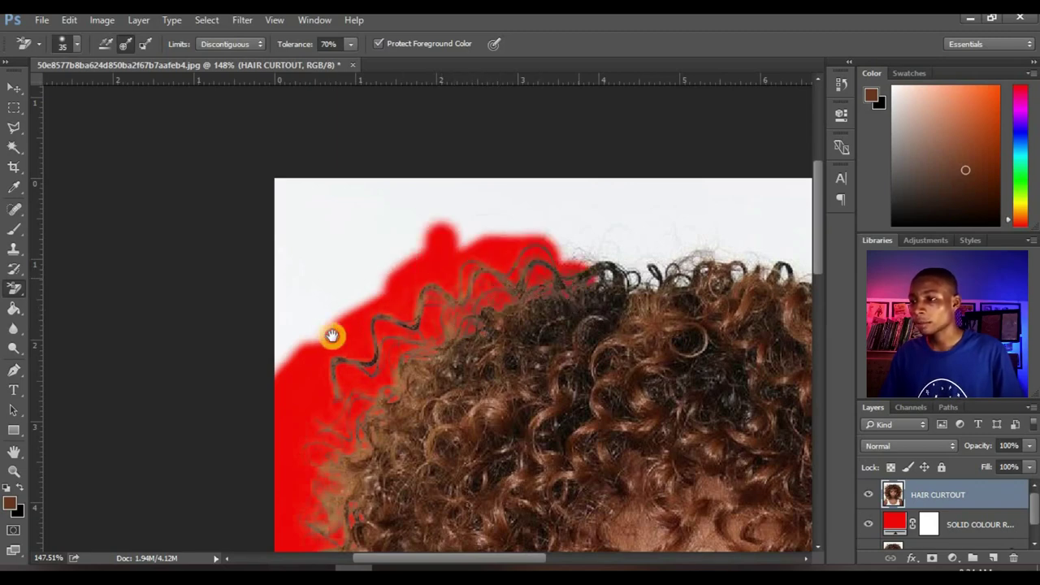
Step: Erase the white background across the top of the hair and down the photo's right side to the lower curls
{"action": "left_click_drag", "start_coordinate": [332, 336], "coordinate": [64, 381]}
{"action": "mouse_move", "coordinate": [272, 272]}
{"action": "left_mouse_down"}
{"action": "mouse_move", "coordinate": [330, 295]}
{"action": "mouse_move", "coordinate": [241, 285]}
{"action": "mouse_move", "coordinate": [418, 305]}
{"action": "mouse_move", "coordinate": [408, 295]}
{"action": "mouse_move", "coordinate": [183, 265]}
{"action": "left_mouse_up"}
{"action": "mouse_move", "coordinate": [268, 249]}
{"action": "left_mouse_down"}
{"action": "mouse_move", "coordinate": [320, 284]}
{"action": "mouse_move", "coordinate": [257, 286]}
{"action": "mouse_move", "coordinate": [347, 287]}
{"action": "mouse_move", "coordinate": [367, 301]}
{"action": "mouse_move", "coordinate": [225, 282]}
{"action": "mouse_move", "coordinate": [209, 296]}
{"action": "mouse_move", "coordinate": [371, 286]}
{"action": "mouse_move", "coordinate": [382, 315]}
{"action": "mouse_move", "coordinate": [352, 320]}
{"action": "mouse_move", "coordinate": [400, 324]}
{"action": "mouse_move", "coordinate": [307, 271]}
{"action": "mouse_move", "coordinate": [264, 196]}
{"action": "mouse_move", "coordinate": [292, 231]}
{"action": "mouse_move", "coordinate": [254, 237]}
{"action": "mouse_move", "coordinate": [310, 257]}
{"action": "mouse_move", "coordinate": [261, 261]}
{"action": "mouse_move", "coordinate": [298, 297]}
{"action": "mouse_move", "coordinate": [294, 290]}
{"action": "mouse_move", "coordinate": [343, 258]}
{"action": "mouse_move", "coordinate": [285, 255]}
{"action": "mouse_move", "coordinate": [288, 288]}
{"action": "mouse_move", "coordinate": [337, 295]}
{"action": "mouse_move", "coordinate": [360, 255]}
{"action": "mouse_move", "coordinate": [327, 230]}
{"action": "mouse_move", "coordinate": [343, 266]}
{"action": "mouse_move", "coordinate": [346, 162]}
{"action": "mouse_move", "coordinate": [309, 183]}
{"action": "mouse_move", "coordinate": [326, 173]}
{"action": "mouse_move", "coordinate": [337, 225]}
{"action": "mouse_move", "coordinate": [348, 211]}
{"action": "mouse_move", "coordinate": [365, 230]}
{"action": "mouse_move", "coordinate": [333, 257]}
{"action": "mouse_move", "coordinate": [356, 260]}
{"action": "mouse_move", "coordinate": [378, 324]}
{"action": "mouse_move", "coordinate": [318, 236]}
{"action": "mouse_move", "coordinate": [330, 172]}
{"action": "mouse_move", "coordinate": [319, 142]}
{"action": "mouse_move", "coordinate": [326, 164]}
{"action": "mouse_move", "coordinate": [290, 227]}
{"action": "mouse_move", "coordinate": [304, 187]}
{"action": "mouse_move", "coordinate": [327, 227]}
{"action": "mouse_move", "coordinate": [302, 274]}
{"action": "mouse_move", "coordinate": [345, 224]}
{"action": "mouse_move", "coordinate": [353, 191]}
{"action": "mouse_move", "coordinate": [359, 266]}
{"action": "mouse_move", "coordinate": [312, 307]}
{"action": "mouse_move", "coordinate": [341, 284]}
{"action": "mouse_move", "coordinate": [345, 314]}
{"action": "mouse_move", "coordinate": [341, 278]}
{"action": "mouse_move", "coordinate": [325, 255]}
{"action": "mouse_move", "coordinate": [290, 241]}
{"action": "mouse_move", "coordinate": [353, 190]}
{"action": "mouse_move", "coordinate": [362, 223]}
{"action": "mouse_move", "coordinate": [374, 213]}
{"action": "mouse_move", "coordinate": [333, 252]}
{"action": "mouse_move", "coordinate": [337, 285]}
{"action": "mouse_move", "coordinate": [367, 315]}
{"action": "mouse_move", "coordinate": [309, 342]}
{"action": "mouse_move", "coordinate": [295, 328]}
{"action": "mouse_move", "coordinate": [314, 350]}
{"action": "mouse_move", "coordinate": [274, 381]}
{"action": "mouse_move", "coordinate": [290, 402]}
{"action": "mouse_move", "coordinate": [261, 427]}
{"action": "mouse_move", "coordinate": [264, 445]}
{"action": "mouse_move", "coordinate": [304, 471]}
{"action": "mouse_move", "coordinate": [367, 302]}
{"action": "left_mouse_up"}
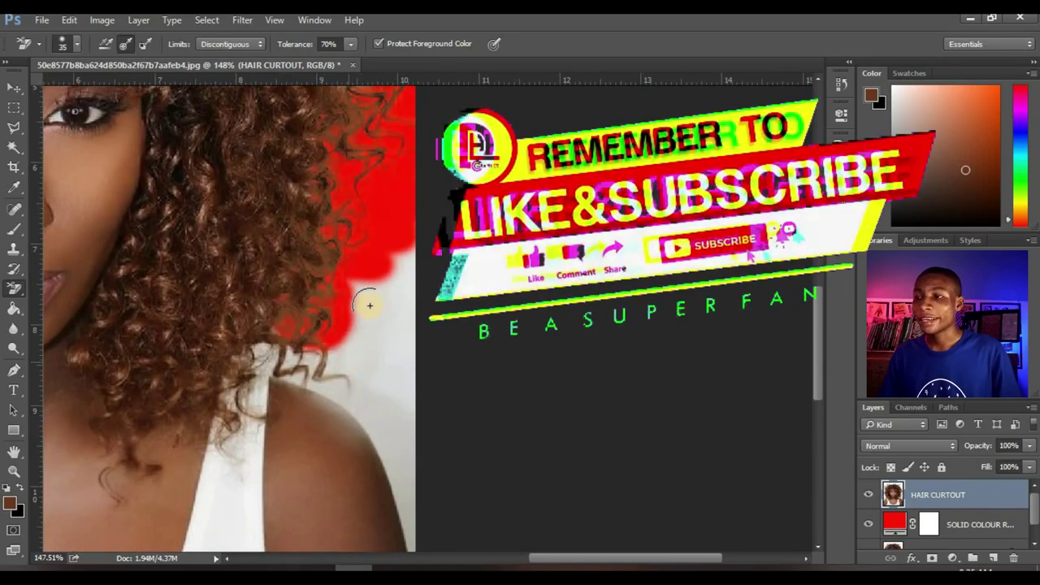
{"action": "left_click_drag", "start_coordinate": [335, 266], "coordinate": [351, 314]}
{"action": "mouse_move", "coordinate": [401, 243]}
{"action": "left_mouse_down"}
{"action": "mouse_move", "coordinate": [408, 270]}
{"action": "mouse_move", "coordinate": [329, 338]}
{"action": "mouse_move", "coordinate": [300, 345]}
{"action": "mouse_move", "coordinate": [261, 317]}
{"action": "mouse_move", "coordinate": [247, 324]}
{"action": "mouse_move", "coordinate": [272, 342]}
{"action": "mouse_move", "coordinate": [251, 338]}
{"action": "mouse_move", "coordinate": [254, 346]}
{"action": "mouse_move", "coordinate": [268, 352]}
{"action": "mouse_move", "coordinate": [246, 340]}
{"action": "mouse_move", "coordinate": [303, 356]}
{"action": "mouse_move", "coordinate": [308, 397]}
{"action": "left_mouse_up"}
Step: Erase the white background around the loose curl ends just above the shoulder on the photo's right side
{"action": "scroll", "coordinate": [341, 455], "scroll_direction": "up", "scroll_amount": 1}
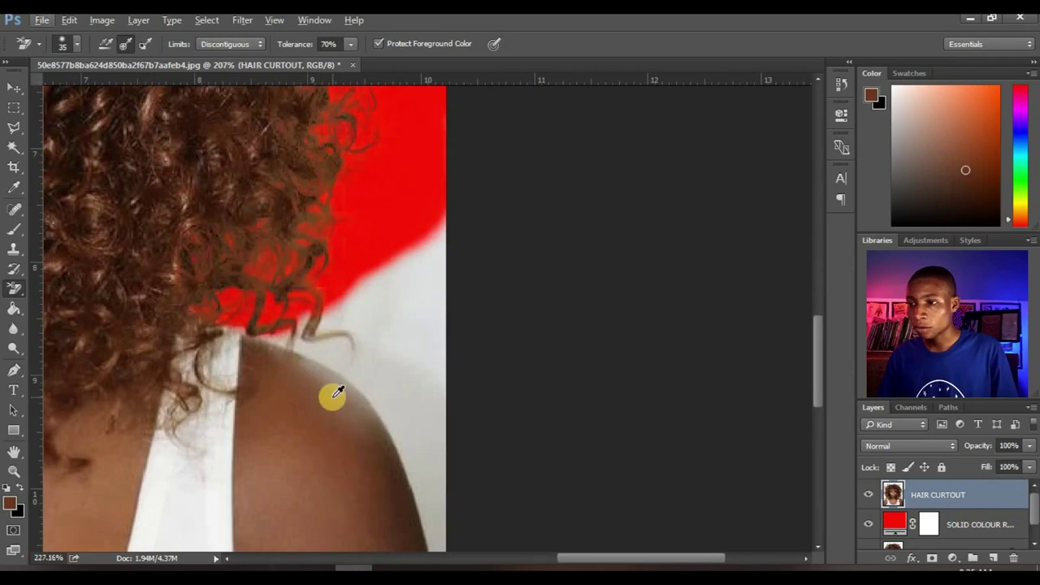
{"action": "scroll", "coordinate": [341, 357], "scroll_direction": "up", "scroll_amount": 1}
{"action": "mouse_move", "coordinate": [358, 300]}
{"action": "left_mouse_down"}
{"action": "mouse_move", "coordinate": [350, 256]}
{"action": "mouse_move", "coordinate": [300, 282]}
{"action": "mouse_move", "coordinate": [325, 306]}
{"action": "mouse_move", "coordinate": [264, 282]}
{"action": "mouse_move", "coordinate": [286, 305]}
{"action": "mouse_move", "coordinate": [254, 293]}
{"action": "mouse_move", "coordinate": [358, 339]}
{"action": "mouse_move", "coordinate": [393, 341]}
{"action": "mouse_move", "coordinate": [395, 314]}
{"action": "left_mouse_up"}
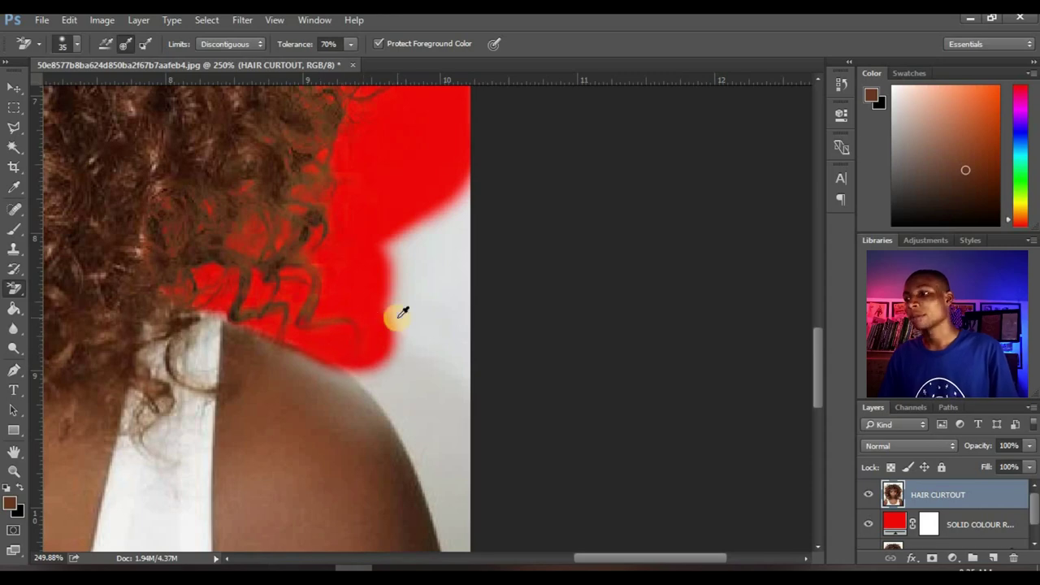
Step: Examine the erased edge around the whole head of hair against the red fill
{"action": "scroll", "coordinate": [402, 313], "scroll_direction": "down", "scroll_amount": 2}
{"action": "scroll", "coordinate": [402, 313], "scroll_direction": "down", "scroll_amount": 5}
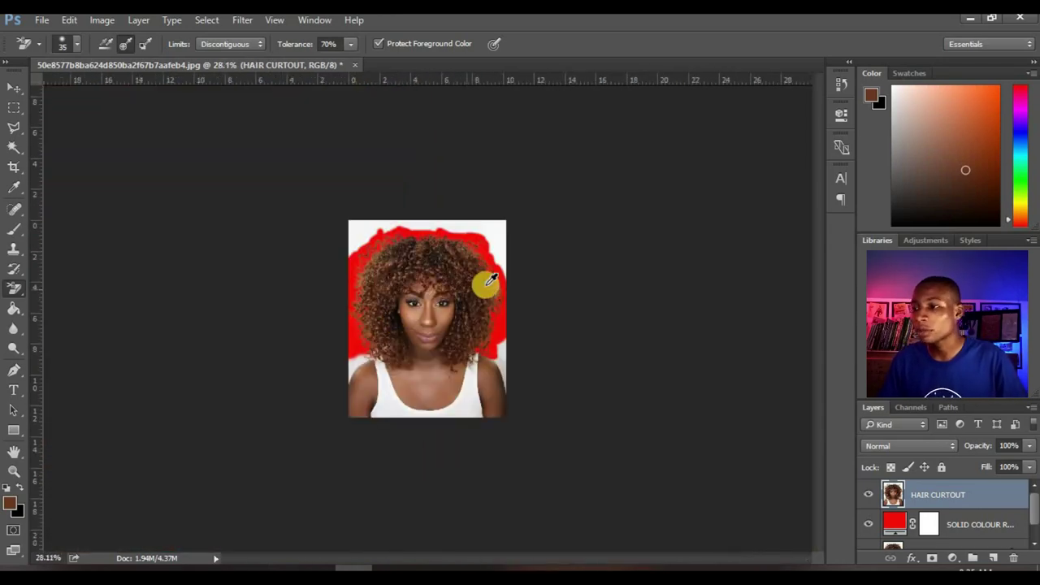
{"action": "scroll", "coordinate": [527, 281], "scroll_direction": "up", "scroll_amount": 1}
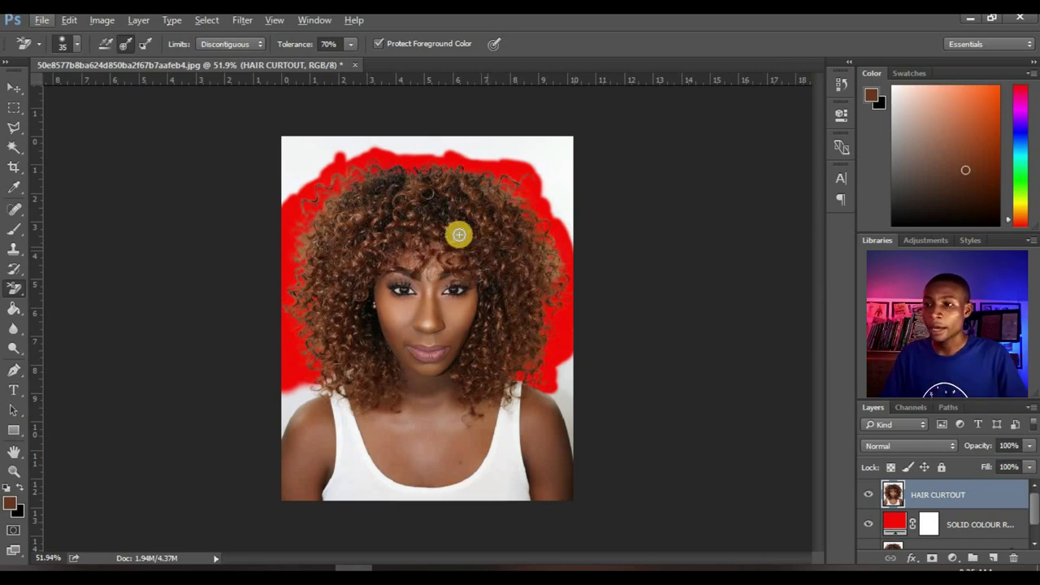
{"action": "scroll", "coordinate": [450, 234], "scroll_direction": "down", "scroll_amount": 2}
{"action": "scroll", "coordinate": [487, 395], "scroll_direction": "up", "scroll_amount": 1}
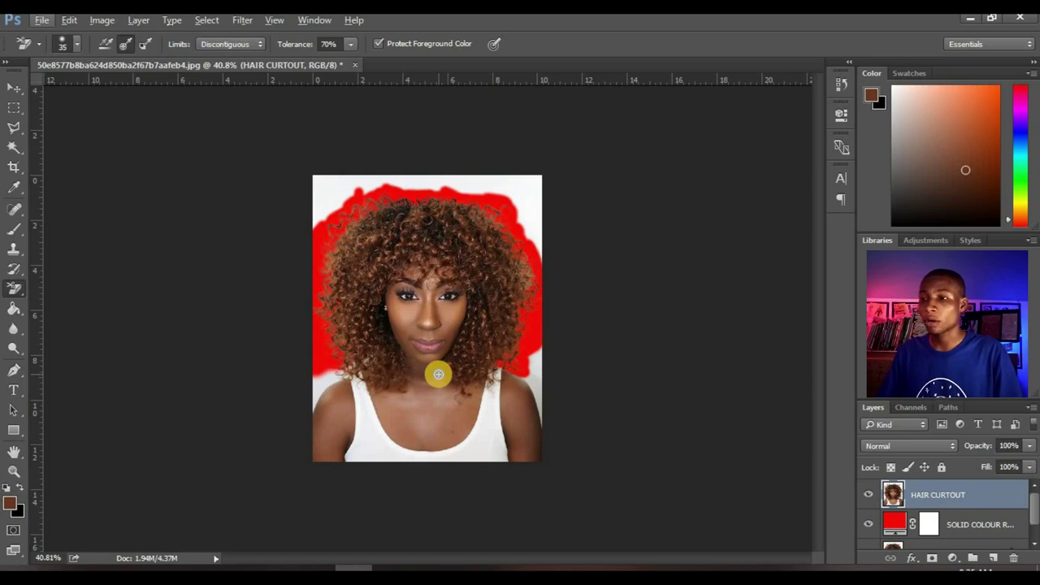
{"action": "scroll", "coordinate": [439, 374], "scroll_direction": "up", "scroll_amount": 3}
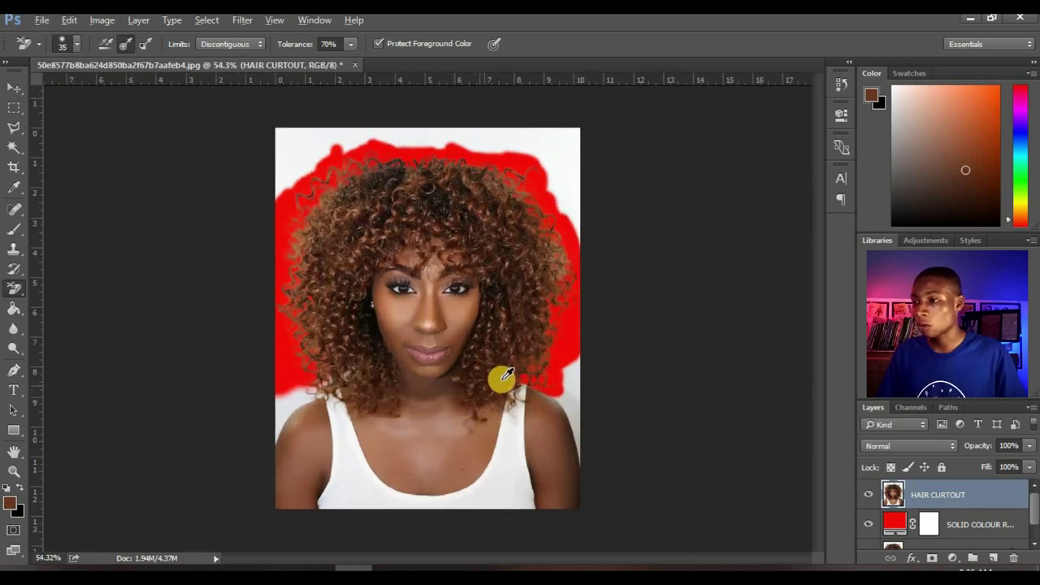
{"action": "scroll", "coordinate": [516, 374], "scroll_direction": "up", "scroll_amount": 1}
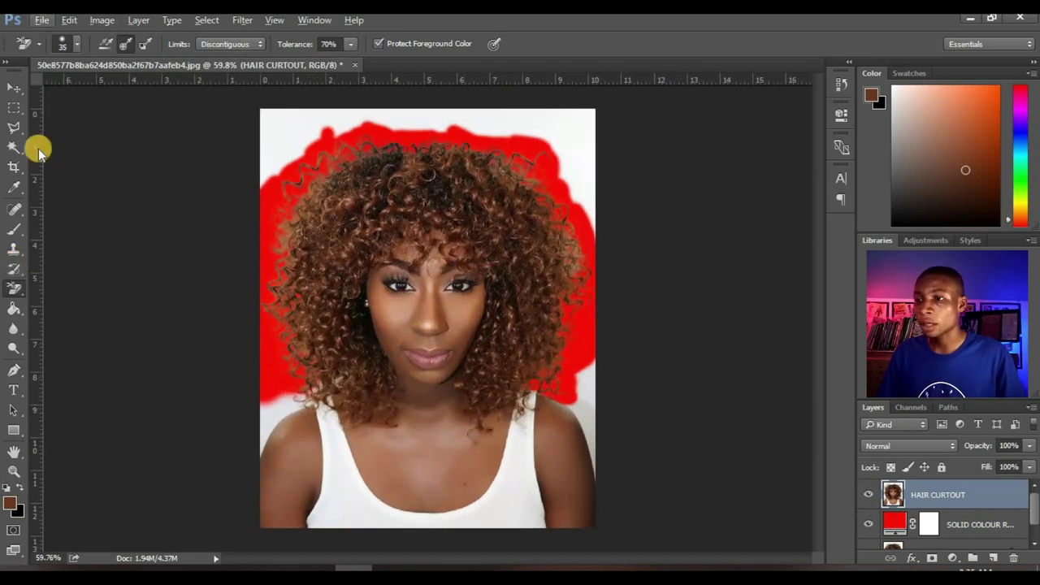
Step: Outline the leftover white background above the shoulder on the photo's left side with a Polygonal Lasso selection
{"action": "left_click", "coordinate": [9, 127]}
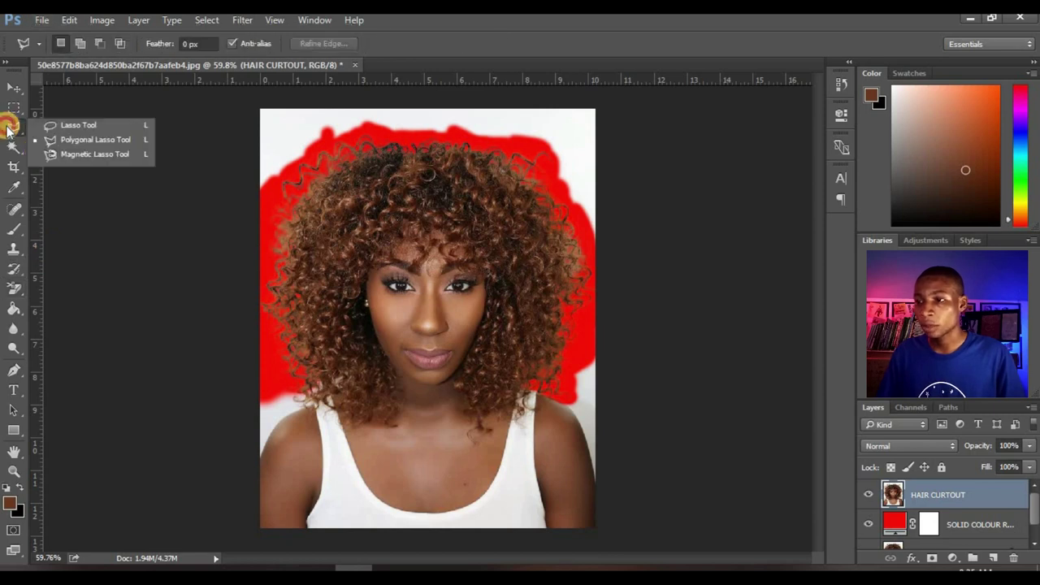
{"action": "left_click", "coordinate": [120, 143]}
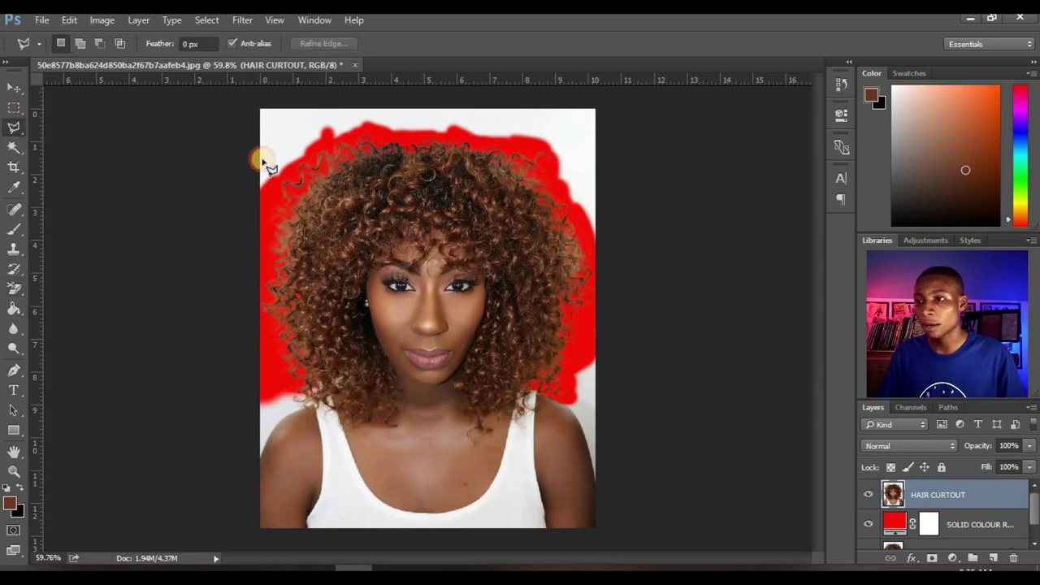
{"action": "scroll", "coordinate": [268, 495], "scroll_direction": "up", "scroll_amount": 9}
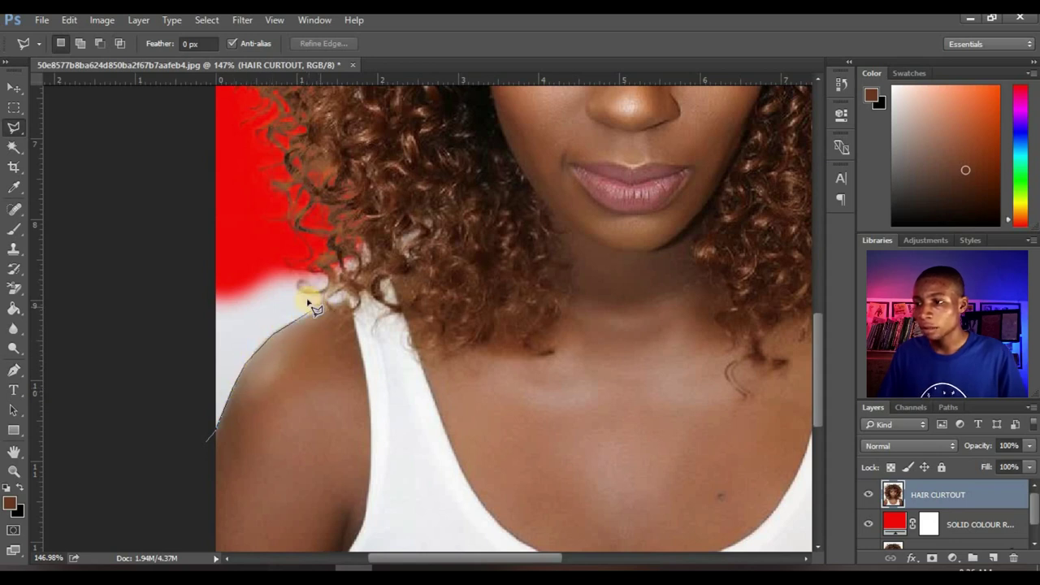
{"action": "left_click", "coordinate": [210, 252]}
{"action": "left_click", "coordinate": [117, 316]}
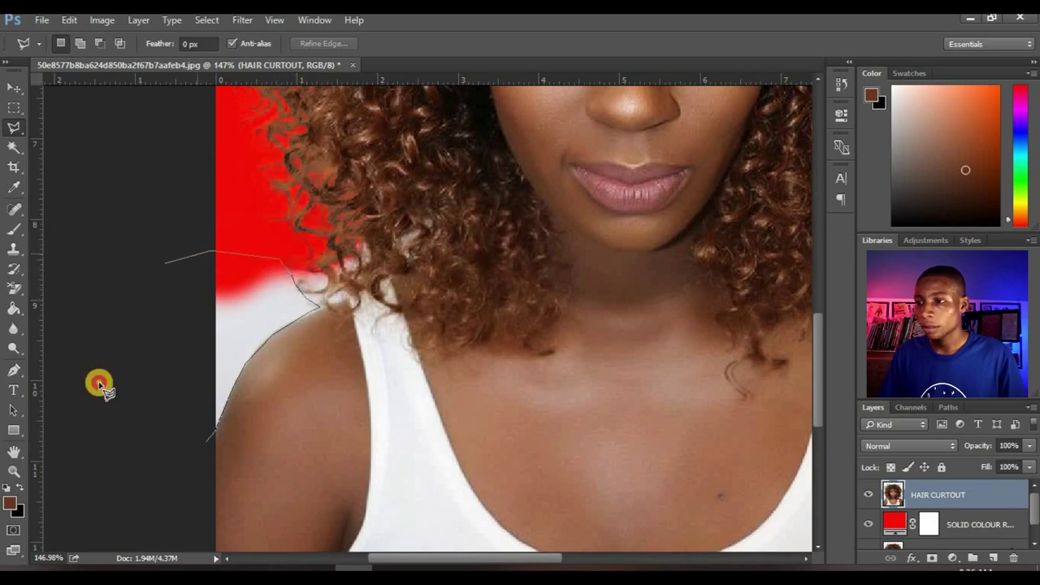
{"action": "left_click", "coordinate": [99, 386]}
{"action": "left_click", "coordinate": [260, 315]}
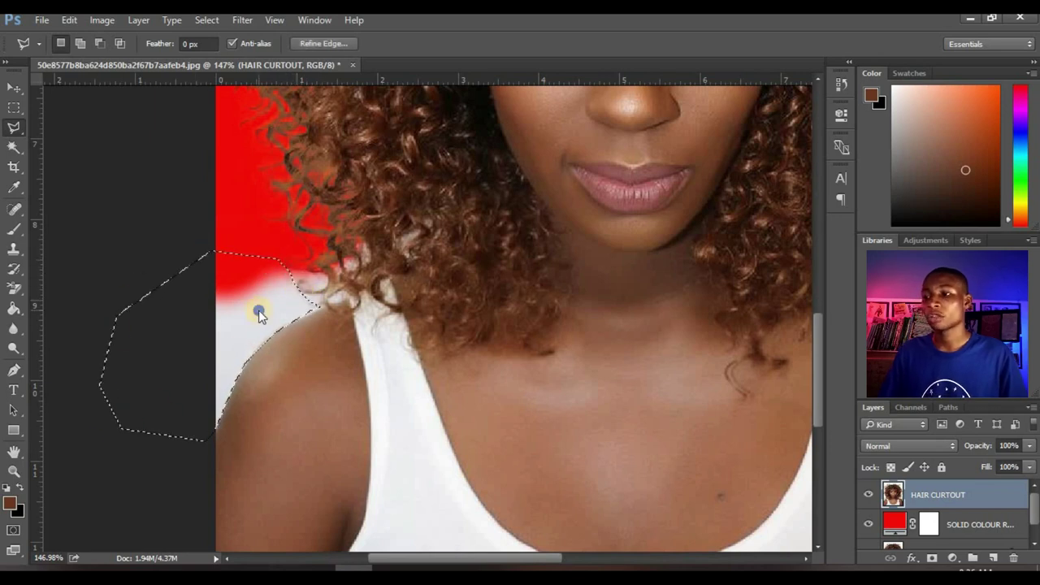
Step: Feather the selection by 1 pixel and delete the white background inside it
{"action": "right_click", "coordinate": [259, 317]}
{"action": "left_click", "coordinate": [319, 74]}
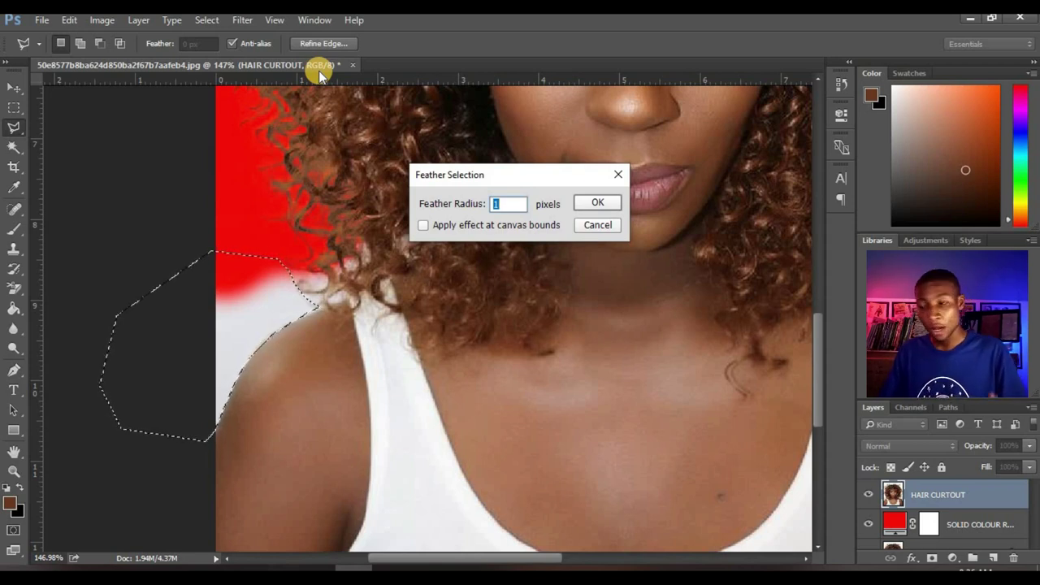
{"action": "key", "text": "Return"}
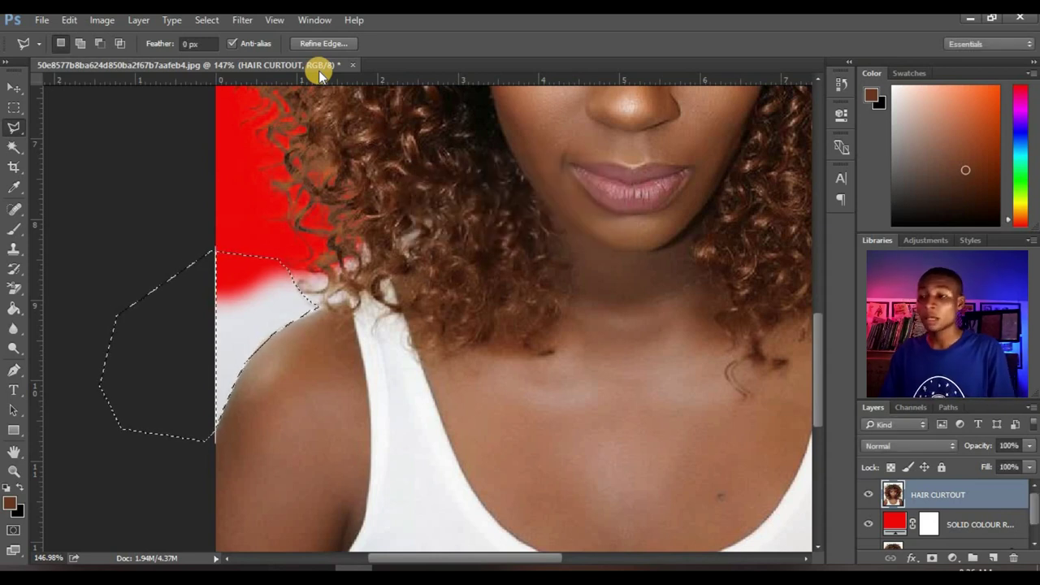
Step: Erase the remaining white between the lowest curls and the shoulder on the photo's left side with the Background Eraser
{"action": "left_click", "coordinate": [13, 290]}
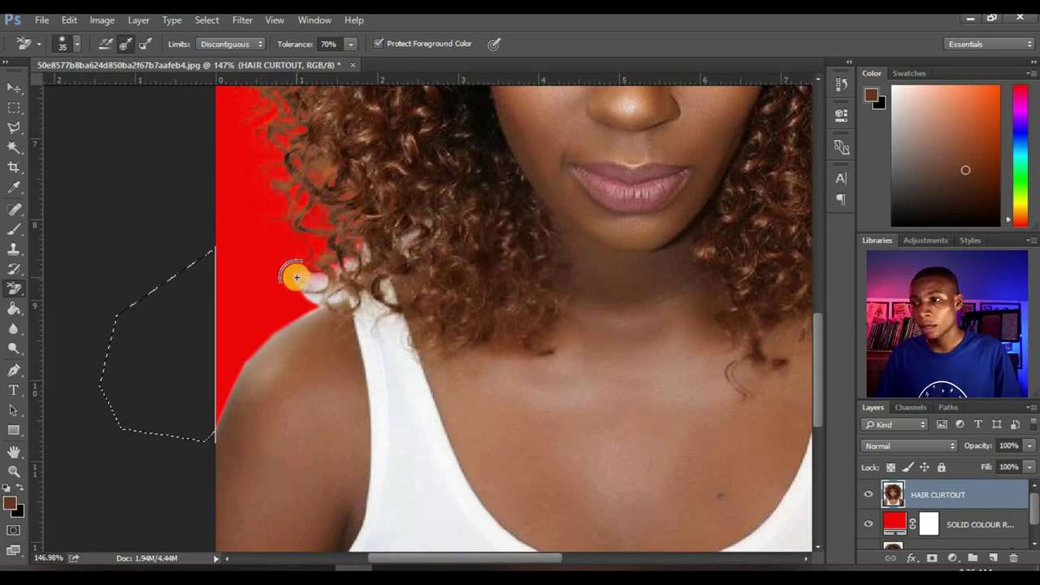
{"action": "mouse_move", "coordinate": [317, 277]}
{"action": "left_mouse_down"}
{"action": "mouse_move", "coordinate": [398, 220]}
{"action": "mouse_move", "coordinate": [360, 233]}
{"action": "mouse_move", "coordinate": [311, 285]}
{"action": "mouse_move", "coordinate": [324, 284]}
{"action": "mouse_move", "coordinate": [308, 291]}
{"action": "mouse_move", "coordinate": [321, 277]}
{"action": "mouse_move", "coordinate": [284, 272]}
{"action": "left_mouse_up"}
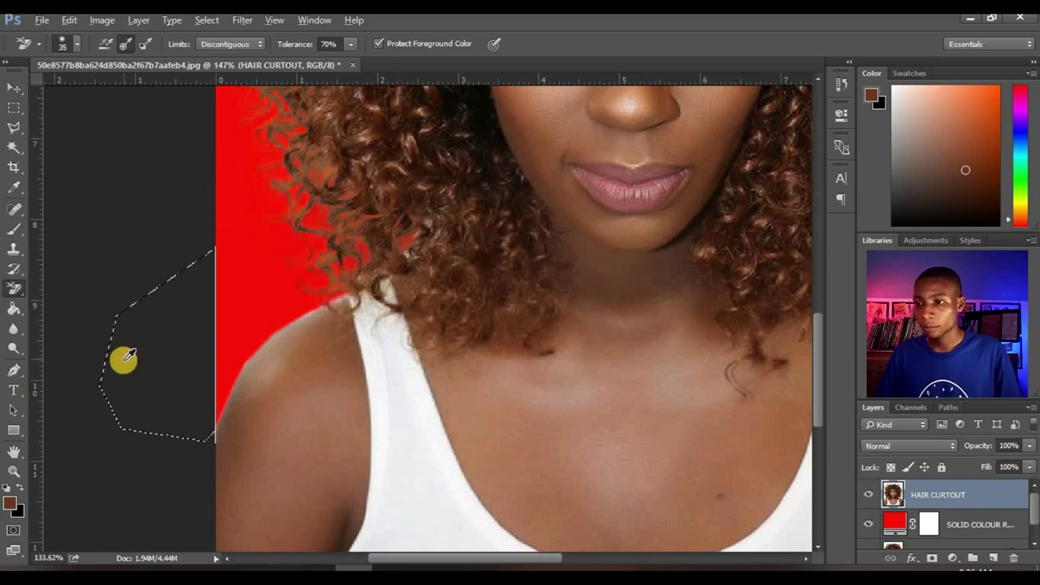
Step: Outline the leftover white background above the shoulder on the photo's right side with a Polygonal Lasso selection
{"action": "scroll", "coordinate": [128, 360], "scroll_direction": "down", "scroll_amount": 2}
{"action": "scroll", "coordinate": [360, 355], "scroll_direction": "down", "scroll_amount": 4}
{"action": "scroll", "coordinate": [534, 371], "scroll_direction": "up", "scroll_amount": 3}
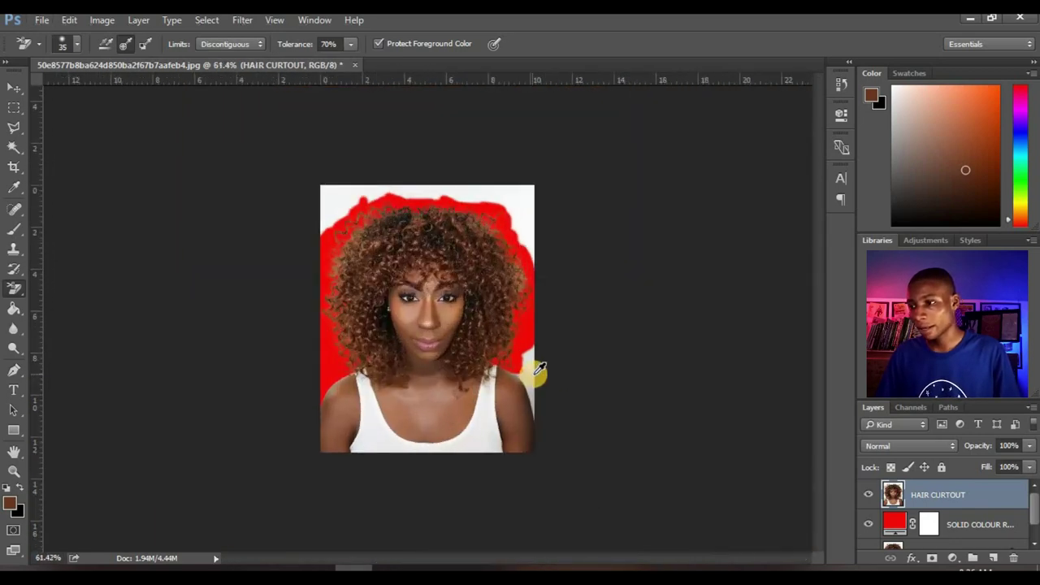
{"action": "scroll", "coordinate": [618, 461], "scroll_direction": "up", "scroll_amount": 4}
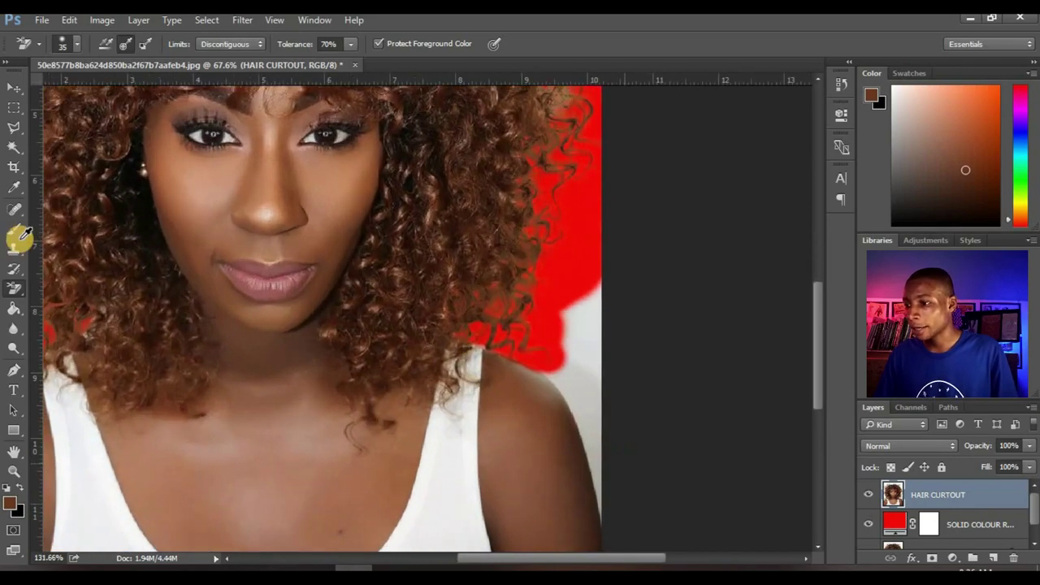
{"action": "left_click", "coordinate": [13, 128]}
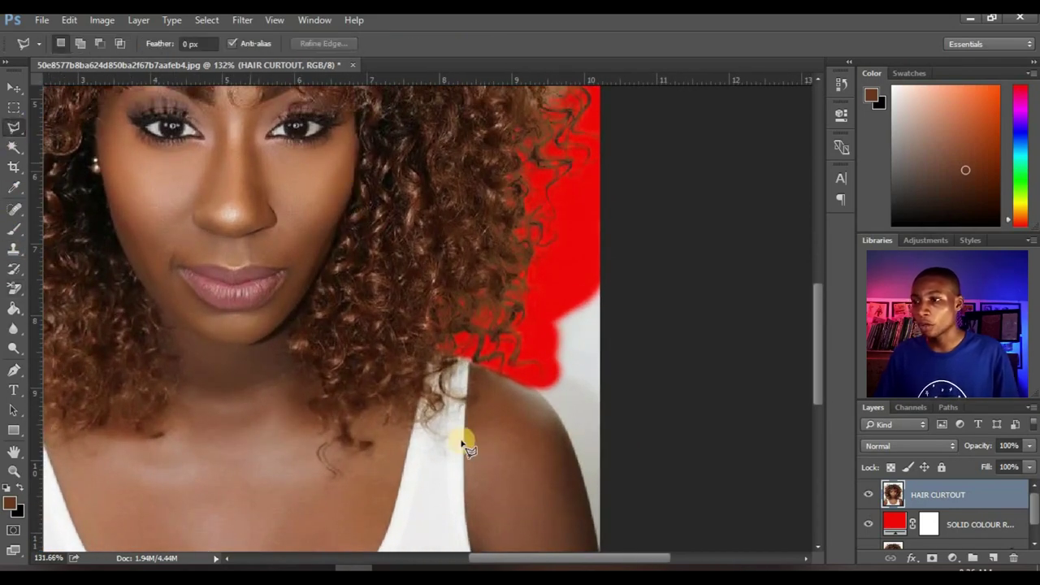
{"action": "scroll", "coordinate": [569, 423], "scroll_direction": "down", "scroll_amount": 3}
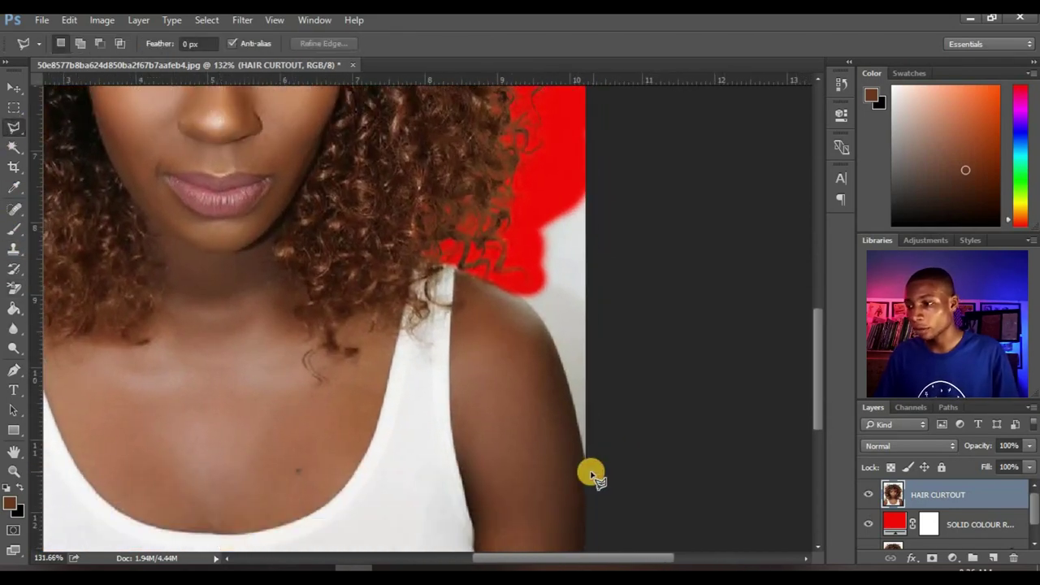
{"action": "left_click_drag", "start_coordinate": [592, 474], "coordinate": [560, 359]}
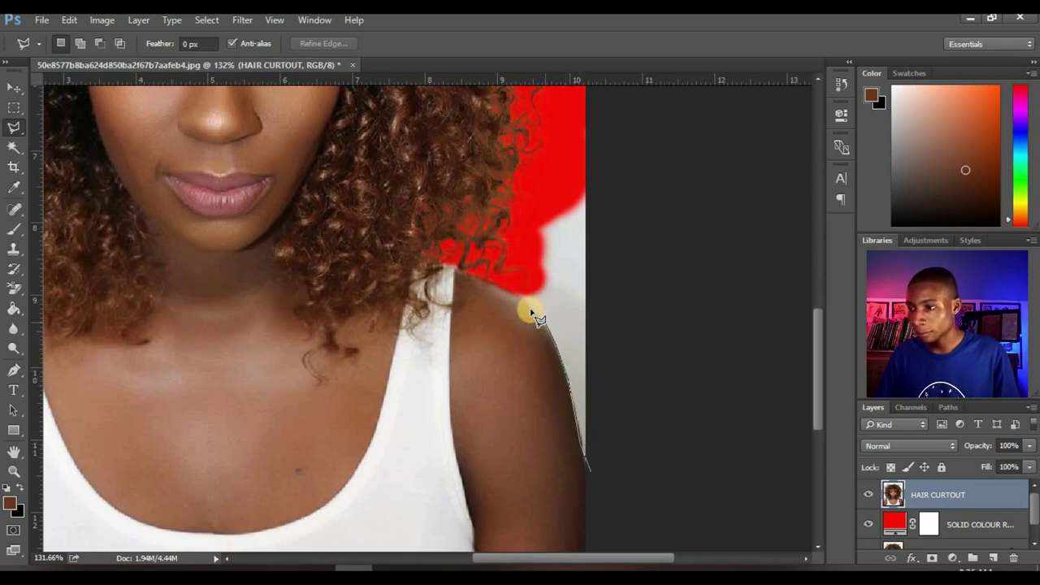
{"action": "mouse_move", "coordinate": [514, 294]}
{"action": "left_mouse_down"}
{"action": "mouse_move", "coordinate": [539, 278]}
{"action": "mouse_move", "coordinate": [528, 240]}
{"action": "mouse_move", "coordinate": [538, 201]}
{"action": "mouse_move", "coordinate": [639, 169]}
{"action": "mouse_move", "coordinate": [701, 221]}
{"action": "mouse_move", "coordinate": [684, 435]}
{"action": "mouse_move", "coordinate": [571, 260]}
{"action": "left_mouse_up"}
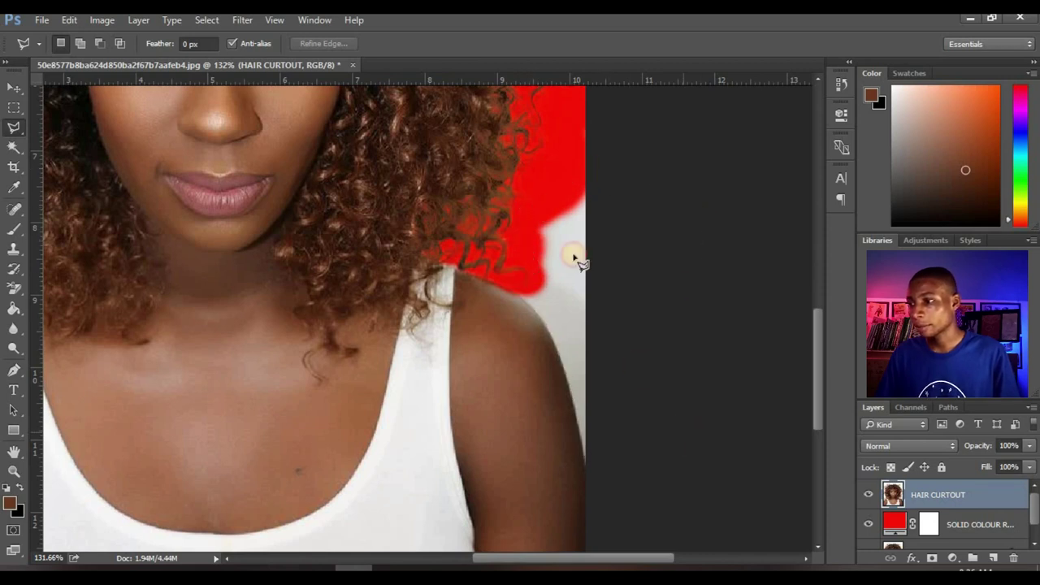
Step: Feather the shoulder selection by 1 pixel, delete the white background inside it and deselect
{"action": "right_click", "coordinate": [571, 239]}
{"action": "left_click", "coordinate": [616, 283]}
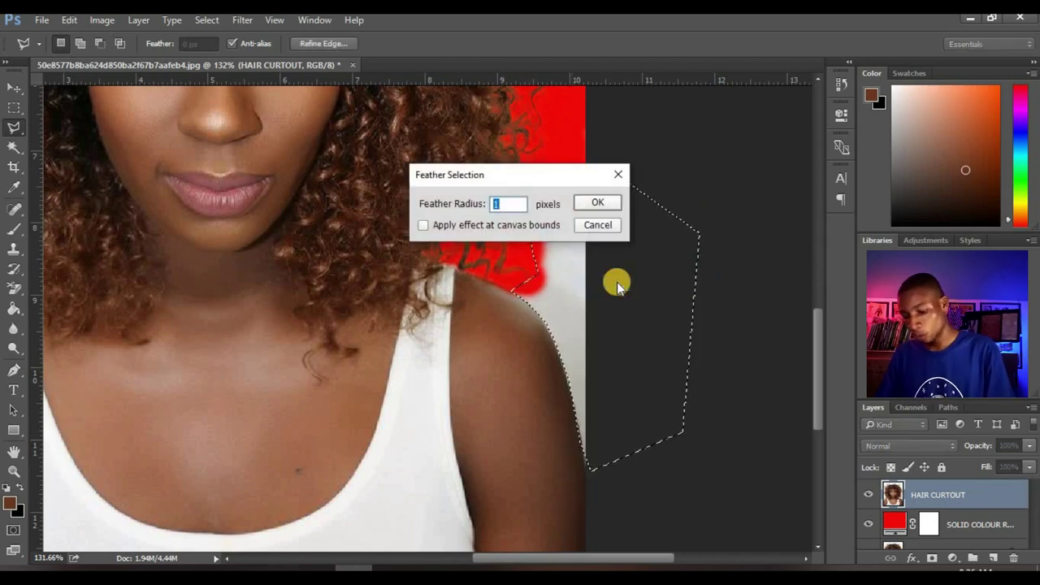
{"action": "key", "text": "Return"}
{"action": "key", "text": "Delete"}
{"action": "key", "text": "ctrl+d"}
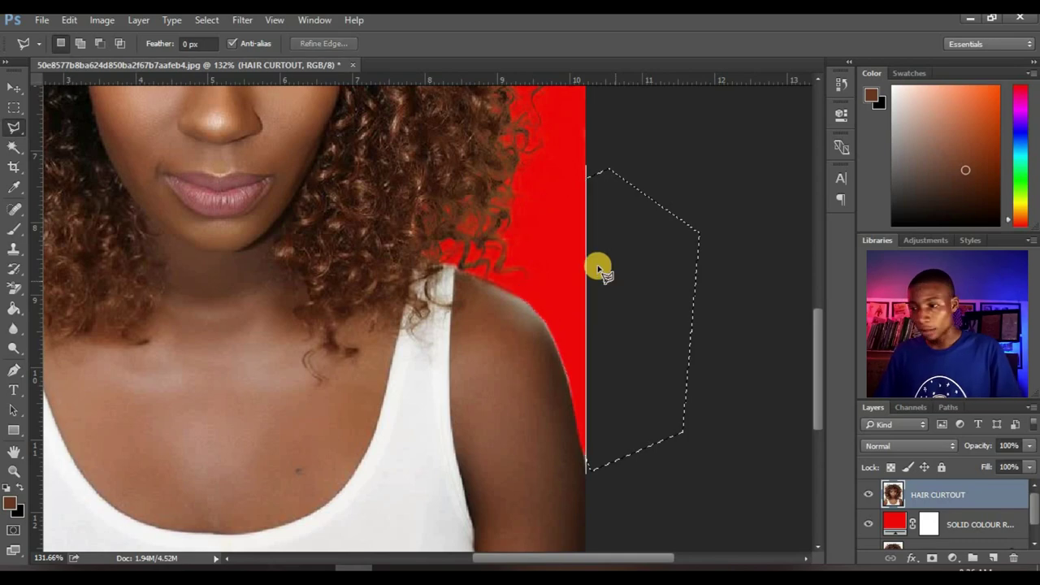
Step: Outline the remaining white background above the hair, including both upper corners of the photo, with a Polygonal Lasso selection
{"action": "scroll", "coordinate": [537, 344], "scroll_direction": "down", "scroll_amount": 3}
{"action": "scroll", "coordinate": [550, 344], "scroll_direction": "down", "scroll_amount": 5}
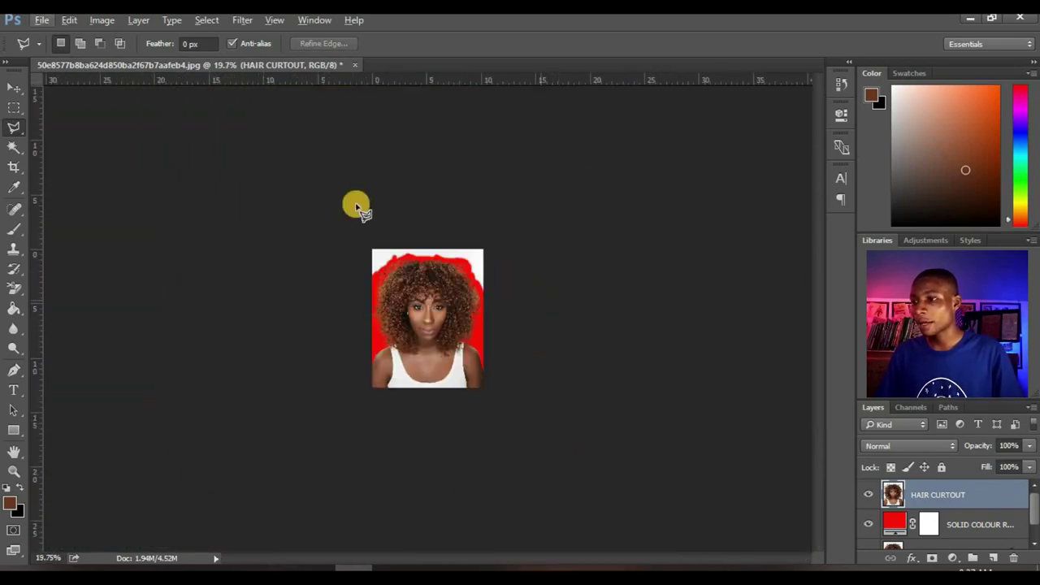
{"action": "scroll", "coordinate": [455, 233], "scroll_direction": "up", "scroll_amount": 3}
{"action": "scroll", "coordinate": [444, 266], "scroll_direction": "up", "scroll_amount": 1}
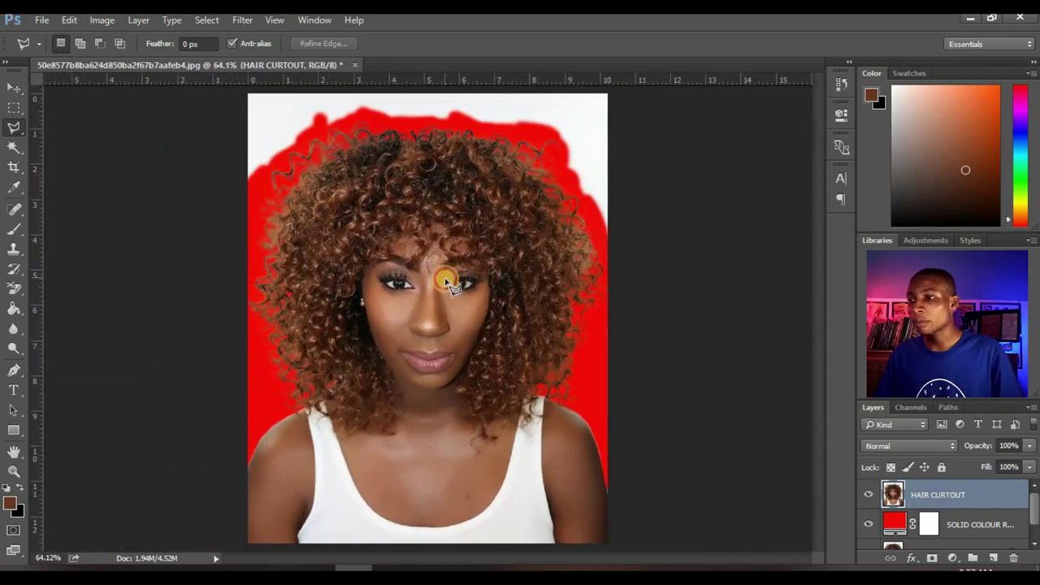
{"action": "scroll", "coordinate": [483, 82], "scroll_direction": "up", "scroll_amount": 2}
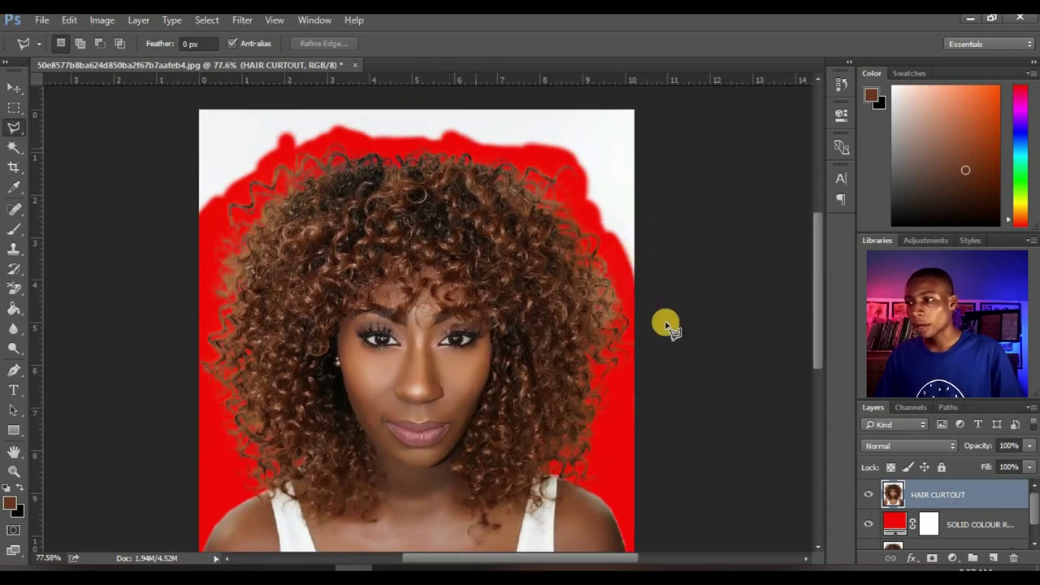
{"action": "left_click", "coordinate": [637, 313]}
{"action": "left_click", "coordinate": [631, 294]}
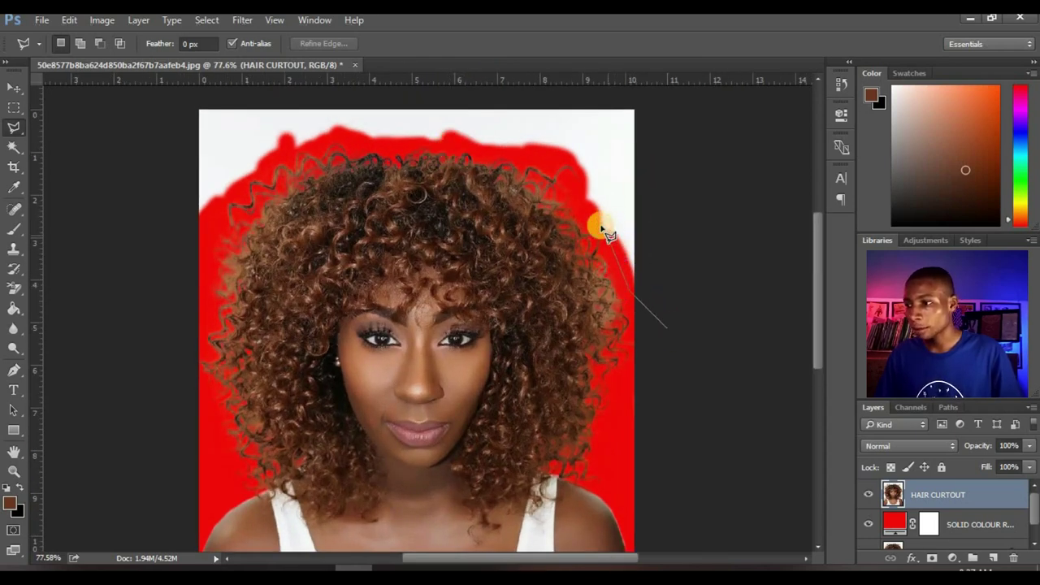
{"action": "left_click", "coordinate": [586, 182]}
{"action": "left_click", "coordinate": [532, 158]}
{"action": "left_click", "coordinate": [456, 145]}
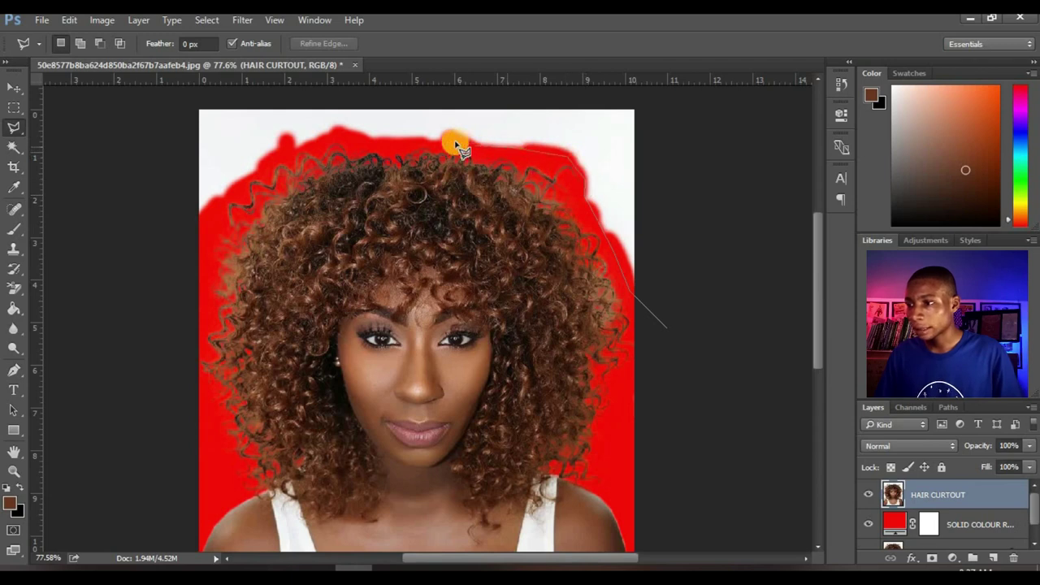
{"action": "left_click", "coordinate": [409, 149]}
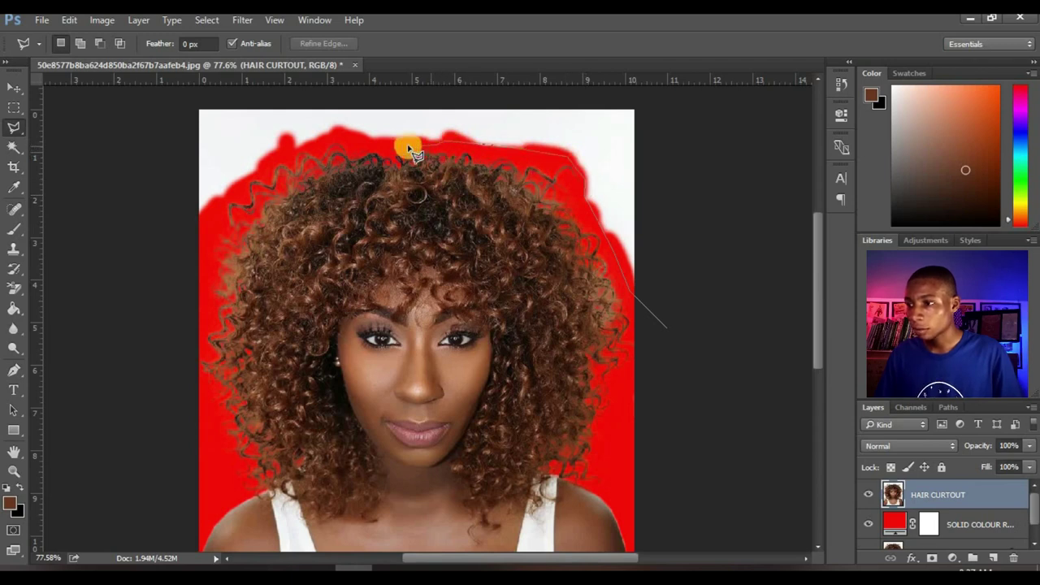
{"action": "left_click", "coordinate": [302, 147]}
{"action": "left_click", "coordinate": [273, 161]}
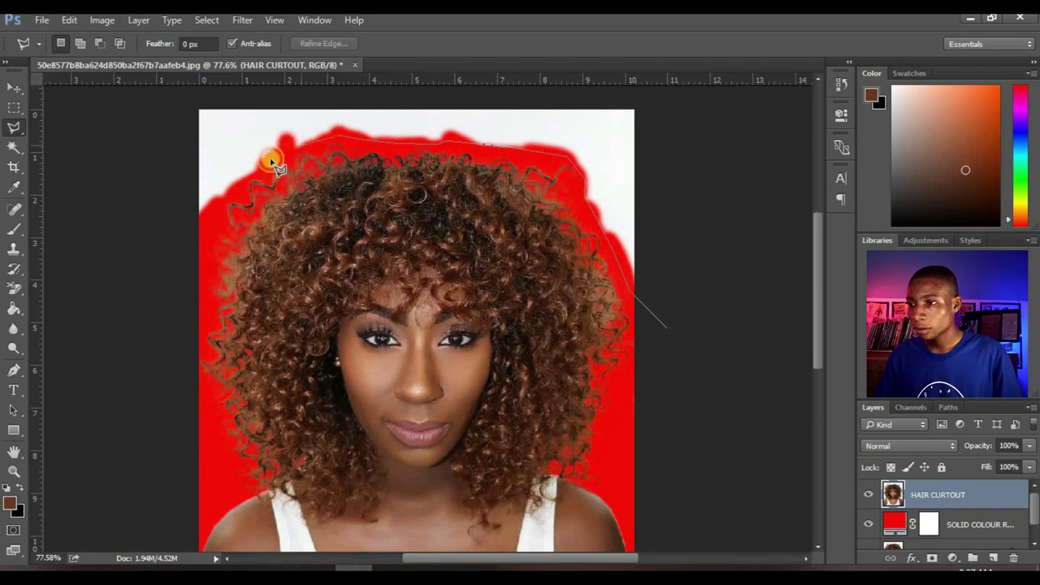
{"action": "left_click", "coordinate": [146, 236]}
{"action": "left_click", "coordinate": [129, 151]}
{"action": "left_click", "coordinate": [173, 104]}
{"action": "left_click", "coordinate": [674, 92]}
{"action": "left_click", "coordinate": [716, 153]}
{"action": "left_click", "coordinate": [738, 323]}
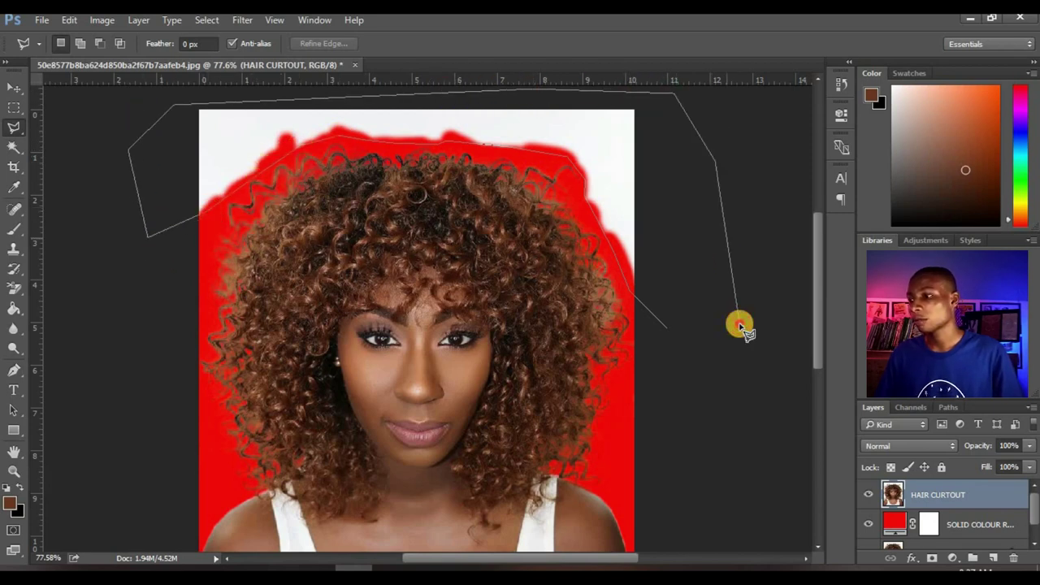
{"action": "left_click", "coordinate": [666, 328]}
Step: Feather the selection above the hair by 4 pixels, delete the white background inside it and deselect
{"action": "right_click", "coordinate": [638, 228]}
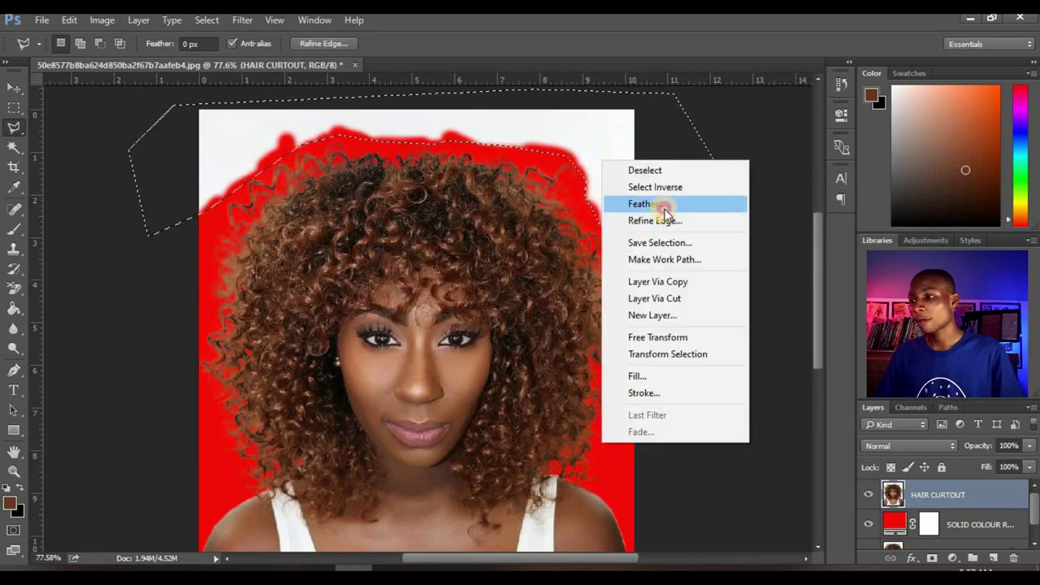
{"action": "left_click", "coordinate": [666, 204]}
{"action": "type", "text": "4"}
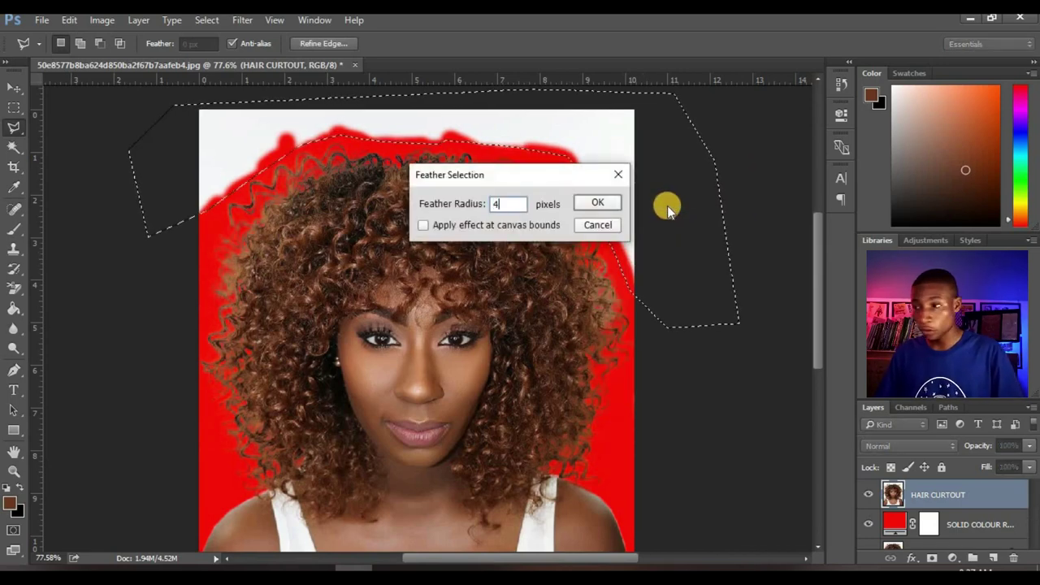
{"action": "key", "text": "Return"}
{"action": "key", "text": "Delete"}
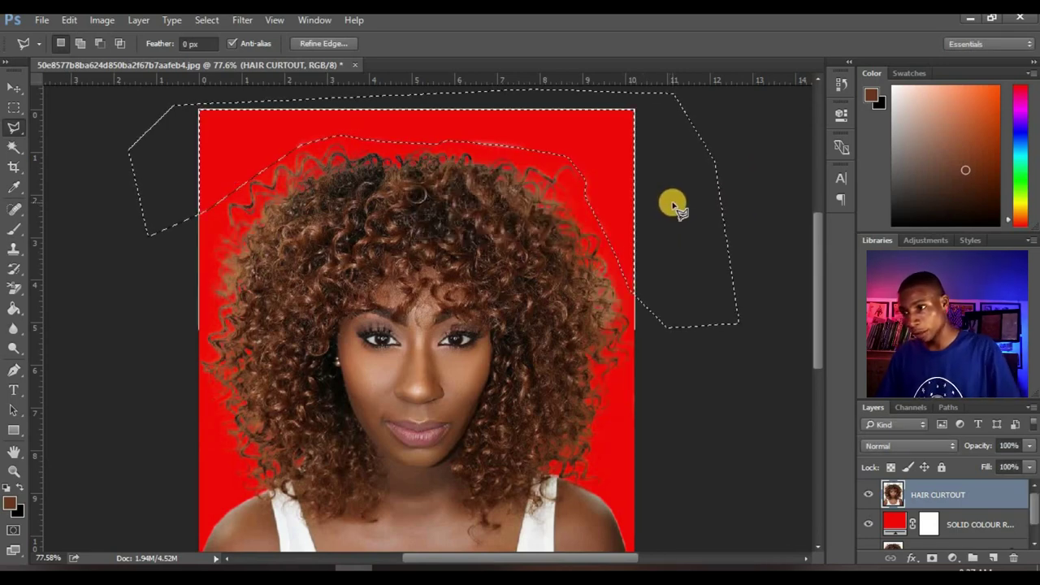
{"action": "scroll", "coordinate": [525, 210], "scroll_direction": "down", "scroll_amount": 1}
{"action": "scroll", "coordinate": [520, 220], "scroll_direction": "down", "scroll_amount": 2}
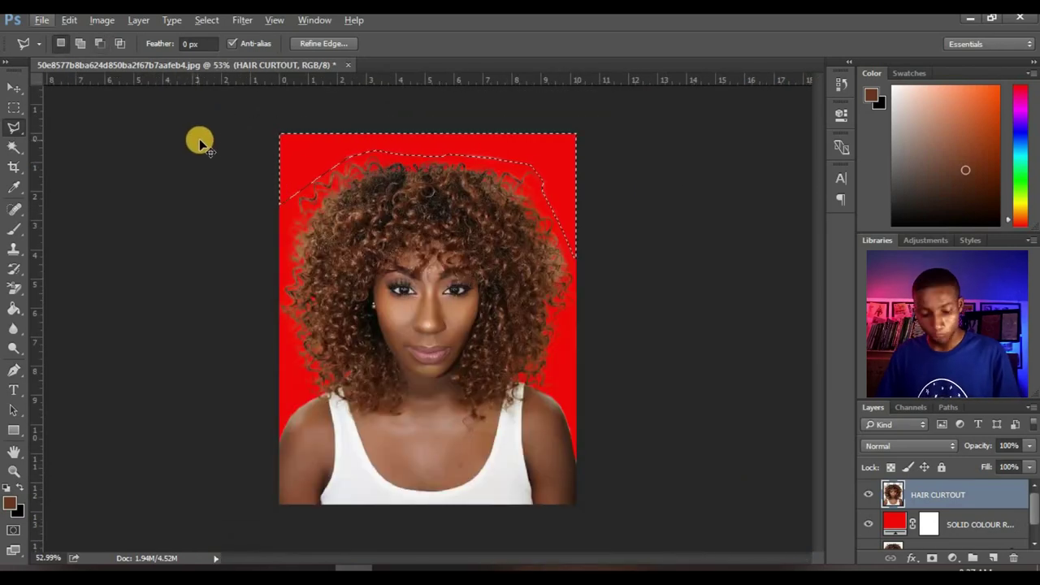
{"action": "key", "text": "ctrl+d"}
Step: Switch to the standard Eraser tool and reduce its brush size to 70 pixels for cleaning around the curls
{"action": "scroll", "coordinate": [488, 146], "scroll_direction": "up", "scroll_amount": 10}
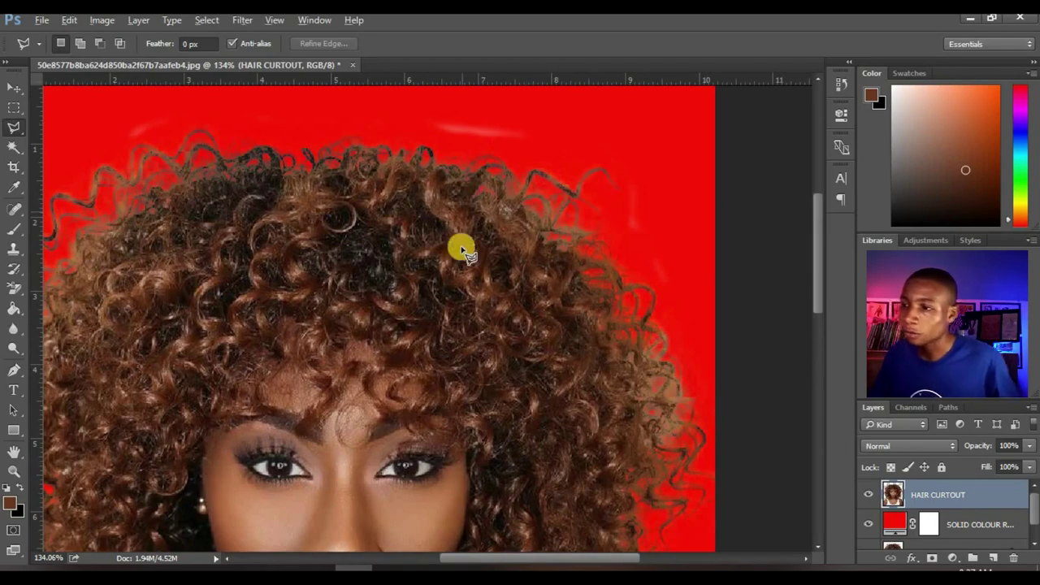
{"action": "scroll", "coordinate": [460, 240], "scroll_direction": "down", "scroll_amount": 5}
{"action": "scroll", "coordinate": [485, 117], "scroll_direction": "up", "scroll_amount": 6}
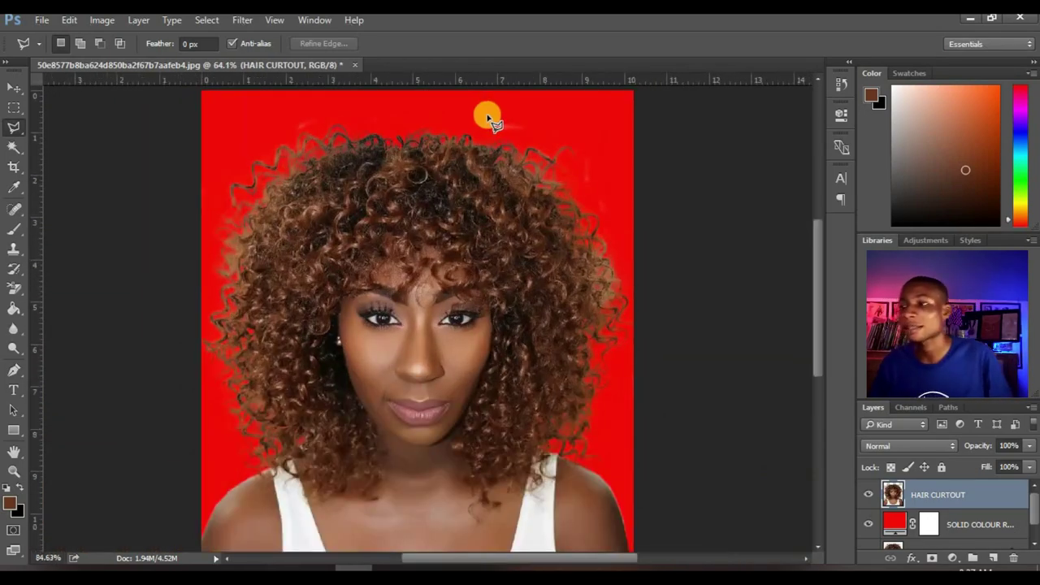
{"action": "scroll", "coordinate": [664, 225], "scroll_direction": "up", "scroll_amount": 6}
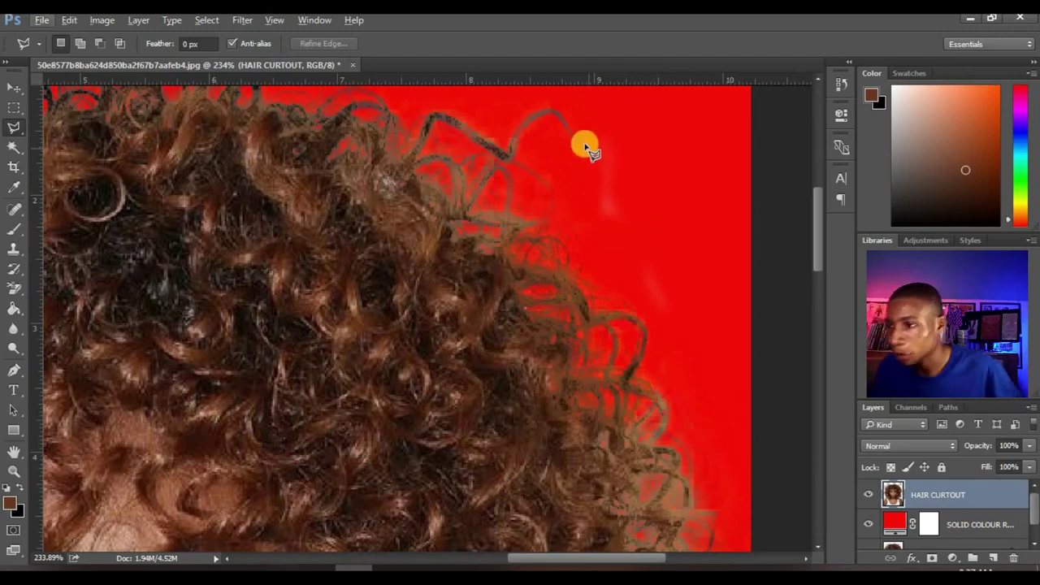
{"action": "scroll", "coordinate": [581, 174], "scroll_direction": "down", "scroll_amount": 5}
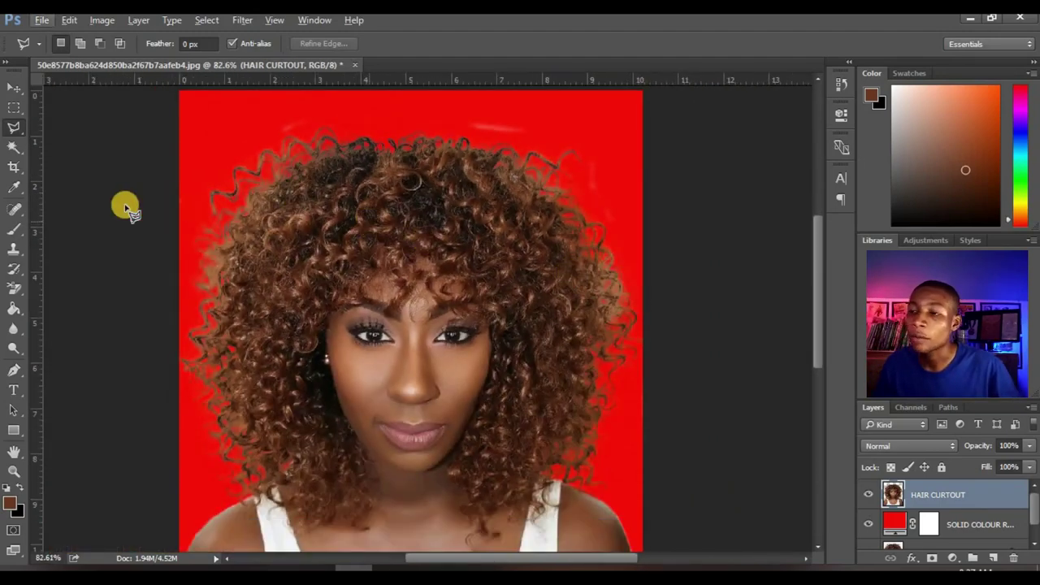
{"action": "left_click", "coordinate": [21, 286]}
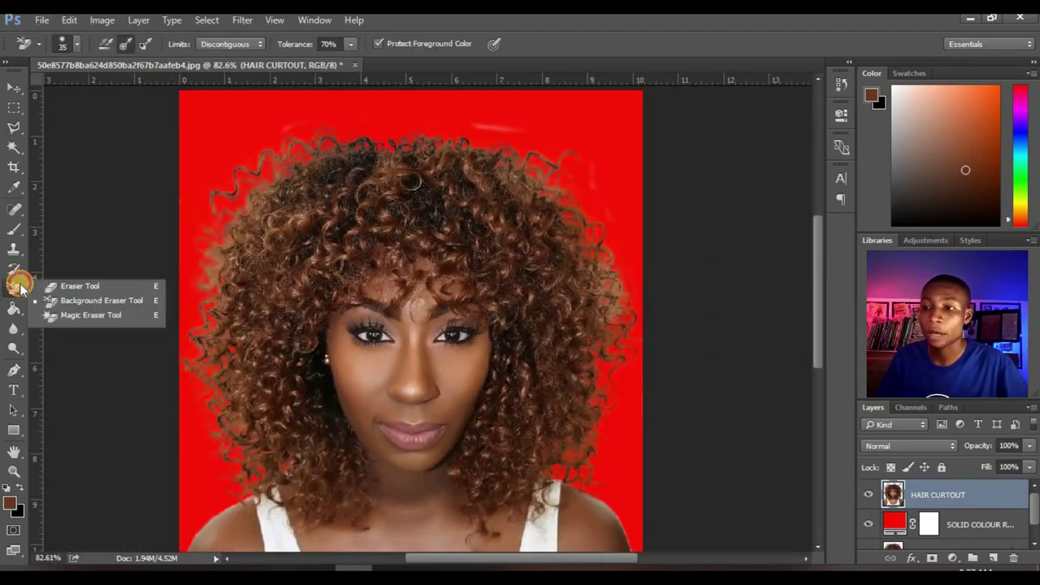
{"action": "left_click", "coordinate": [78, 293]}
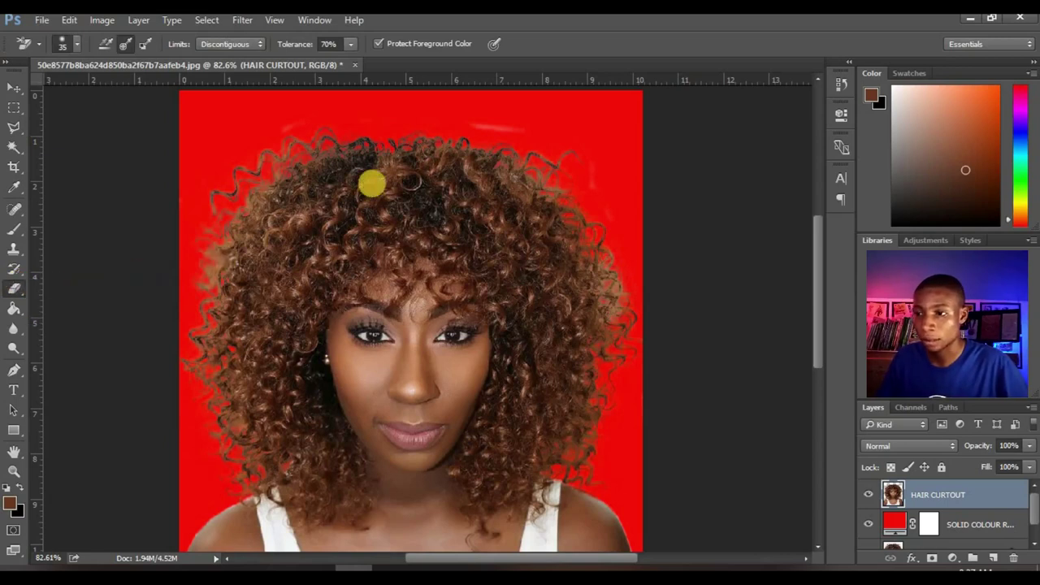
{"action": "key", "text": "bracketleft"}
{"action": "key", "text": "bracketleft"}
{"action": "key", "text": "bracketleft"}
{"action": "key", "text": "bracketleft"}
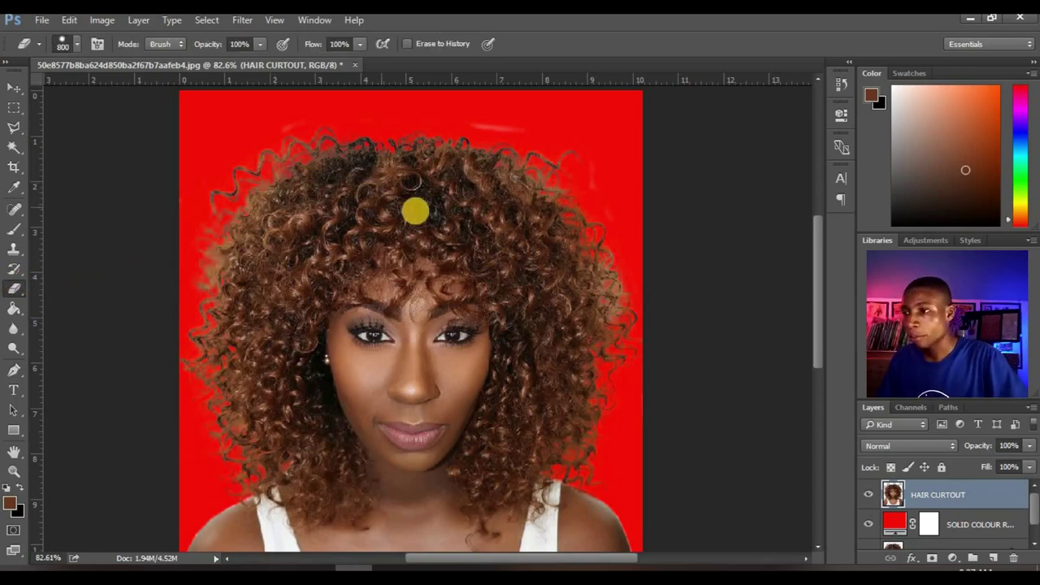
{"action": "key", "text": "bracketleft"}
{"action": "key", "text": "bracketleft"}
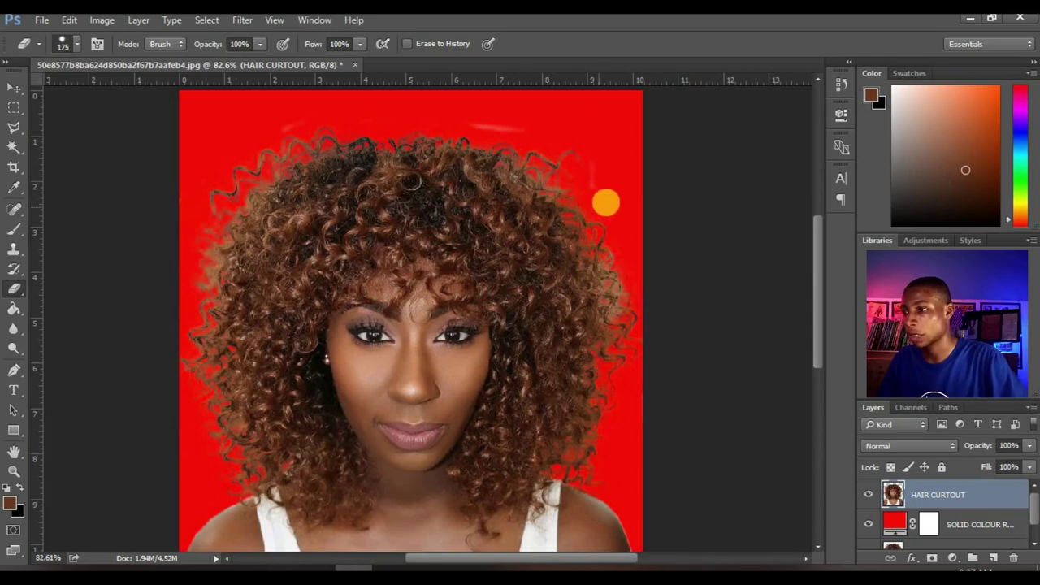
{"action": "scroll", "coordinate": [621, 168], "scroll_direction": "up", "scroll_amount": 5}
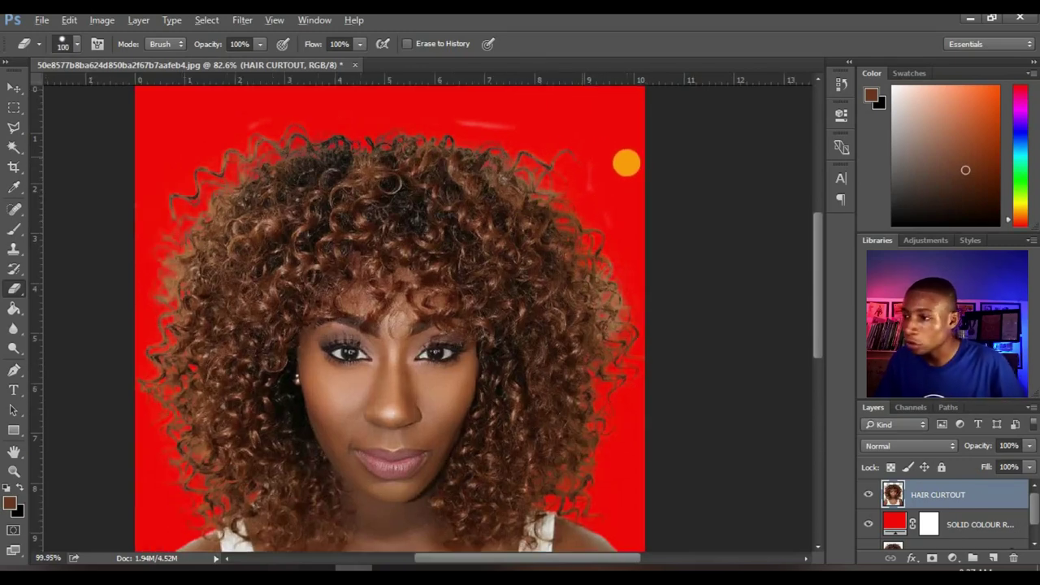
{"action": "scroll", "coordinate": [637, 191], "scroll_direction": "up", "scroll_amount": 2}
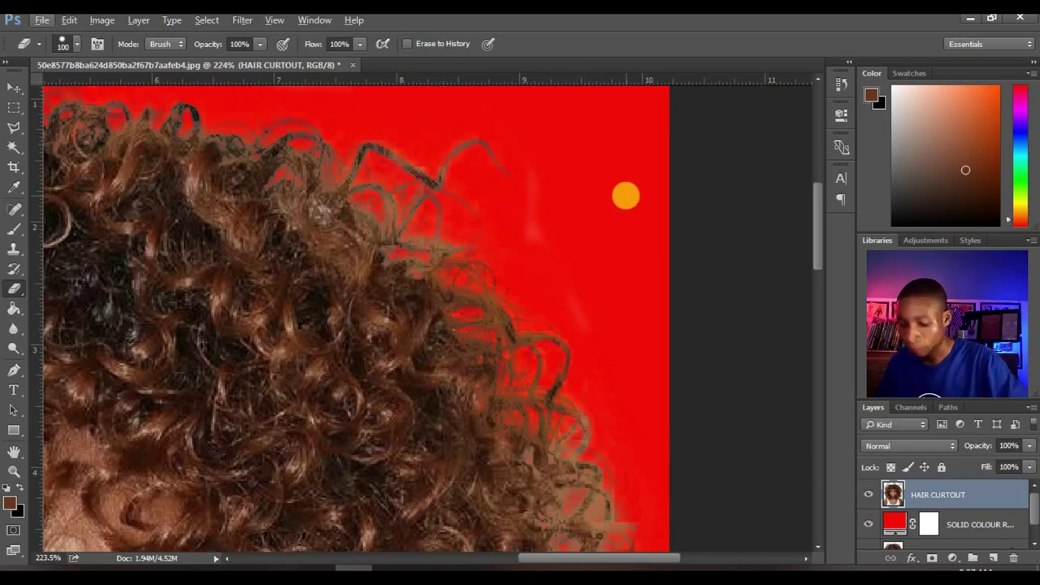
{"action": "key", "text": "bracketleft"}
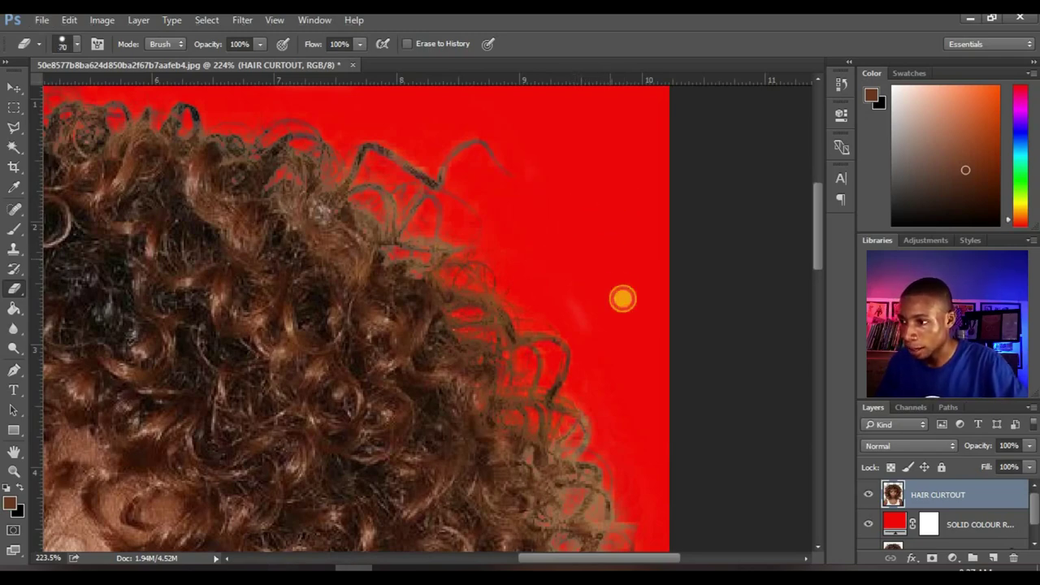
Step: Erase the faint white smudges left on the red area around the top and upper sides of the hair
{"action": "left_click_drag", "start_coordinate": [550, 223], "coordinate": [590, 349]}
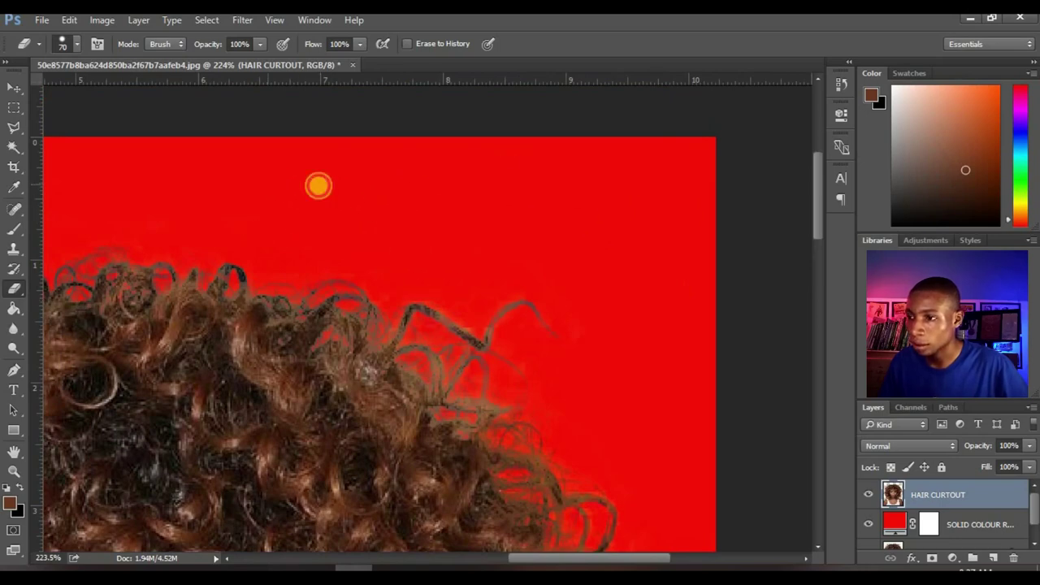
{"action": "left_click_drag", "start_coordinate": [528, 285], "coordinate": [567, 257]}
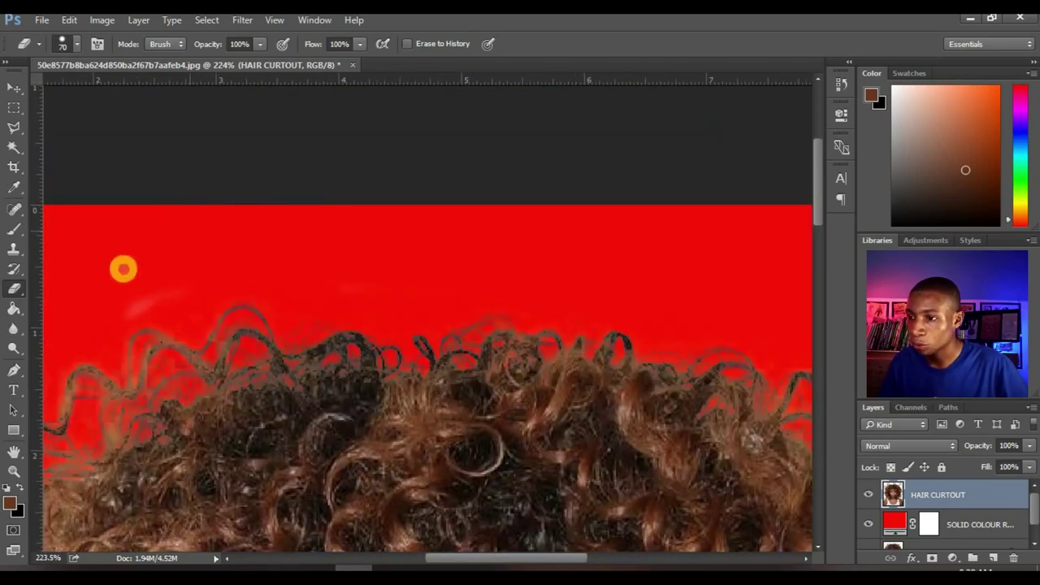
{"action": "left_click_drag", "start_coordinate": [298, 268], "coordinate": [548, 187]}
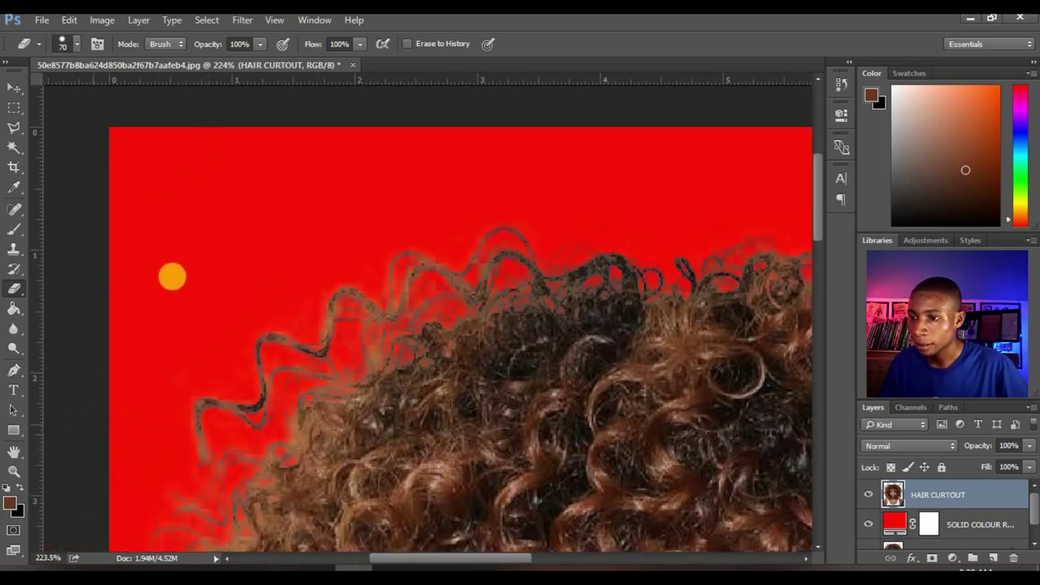
{"action": "key", "text": "ctrl+0"}
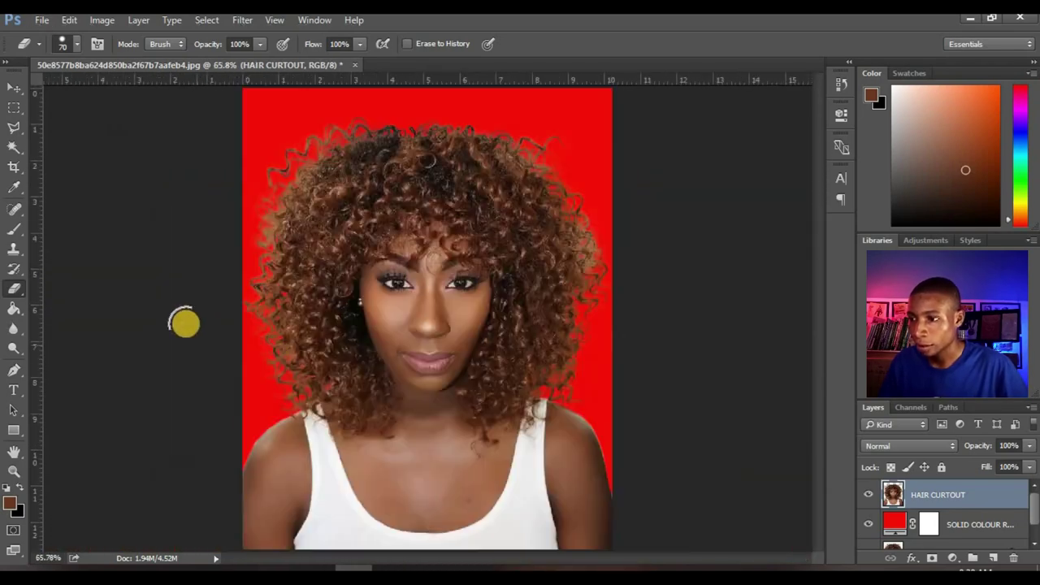
Step: Clean the remaining fringe among the curls beside the woman's left eye with the Background Eraser, and return to the Move tool
{"action": "scroll", "coordinate": [277, 412], "scroll_direction": "up", "scroll_amount": 3}
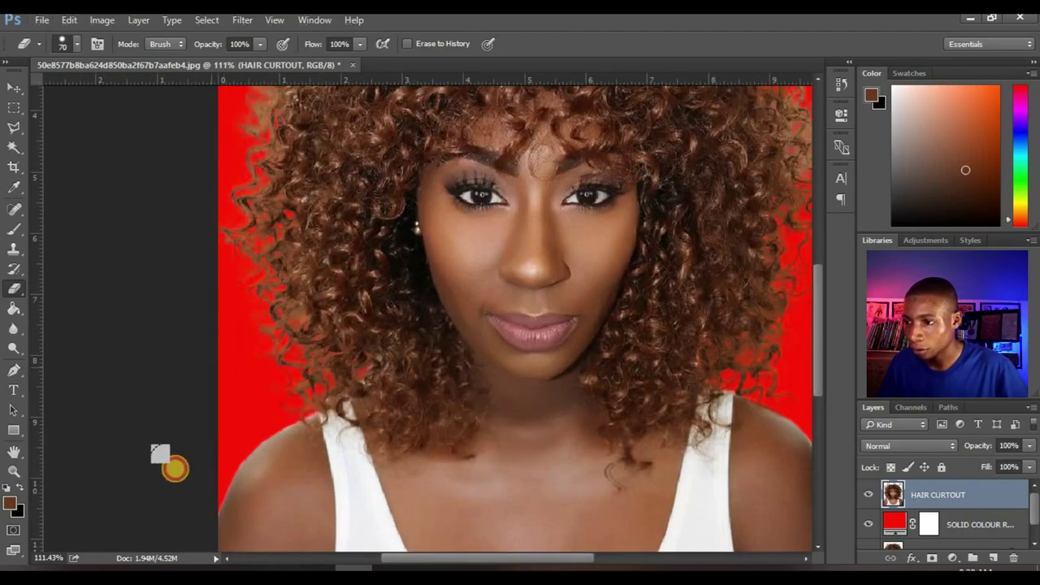
{"action": "scroll", "coordinate": [252, 320], "scroll_direction": "down", "scroll_amount": 3}
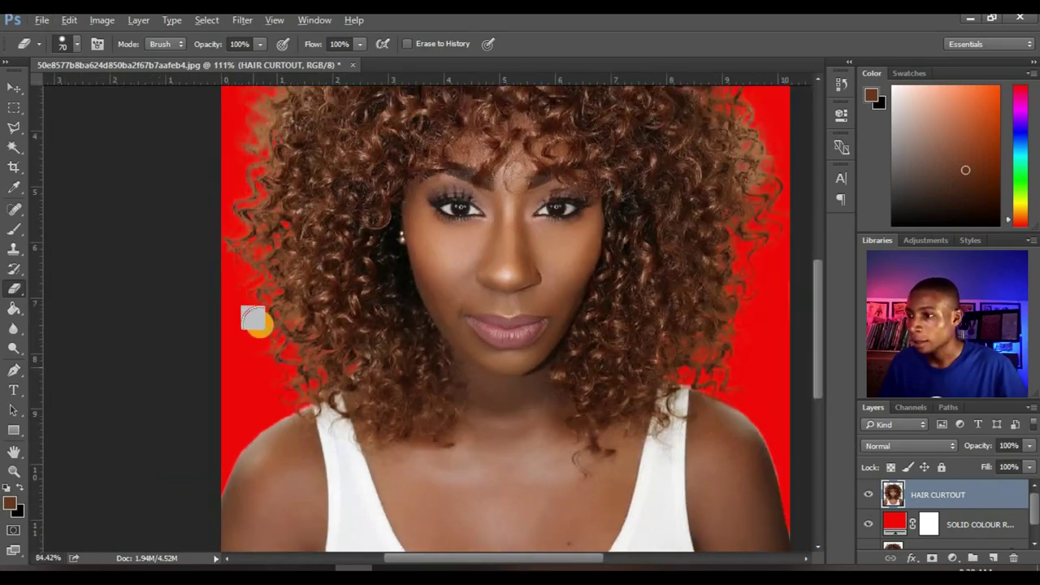
{"action": "scroll", "coordinate": [602, 399], "scroll_direction": "up", "scroll_amount": 2}
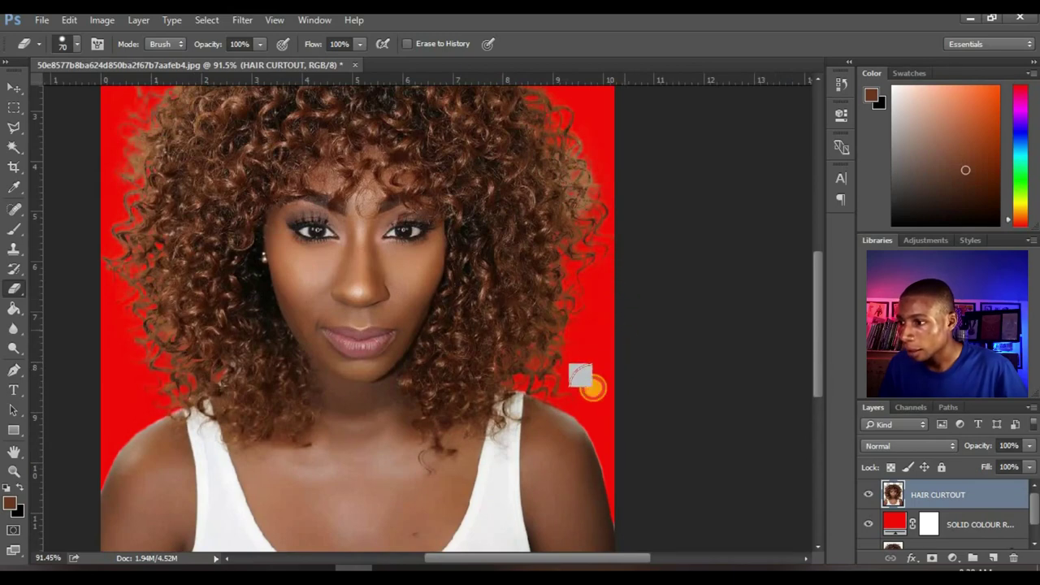
{"action": "scroll", "coordinate": [605, 383], "scroll_direction": "down", "scroll_amount": 2}
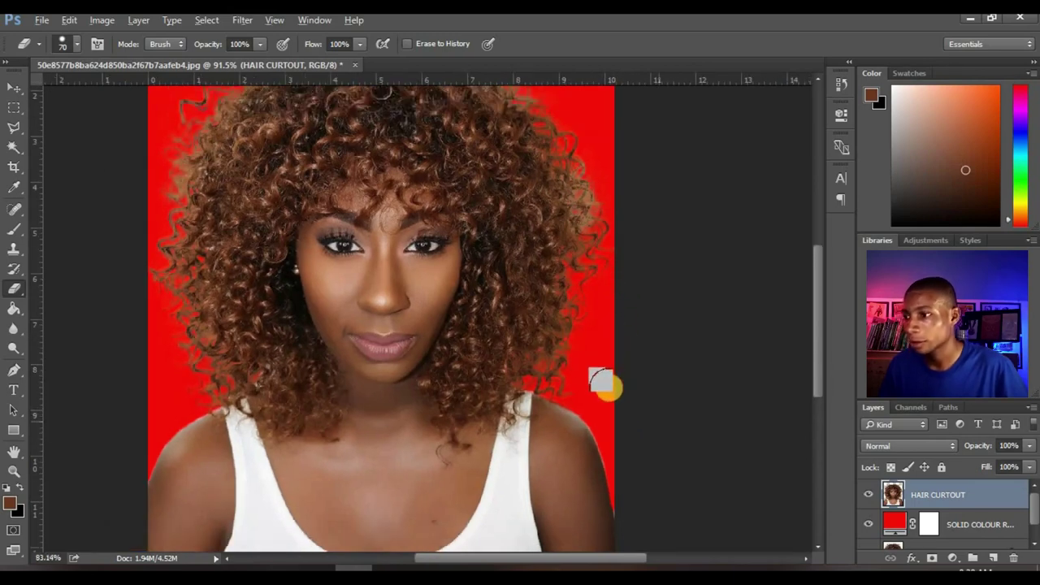
{"action": "scroll", "coordinate": [606, 239], "scroll_direction": "down", "scroll_amount": 2}
{"action": "scroll", "coordinate": [627, 235], "scroll_direction": "up", "scroll_amount": 6}
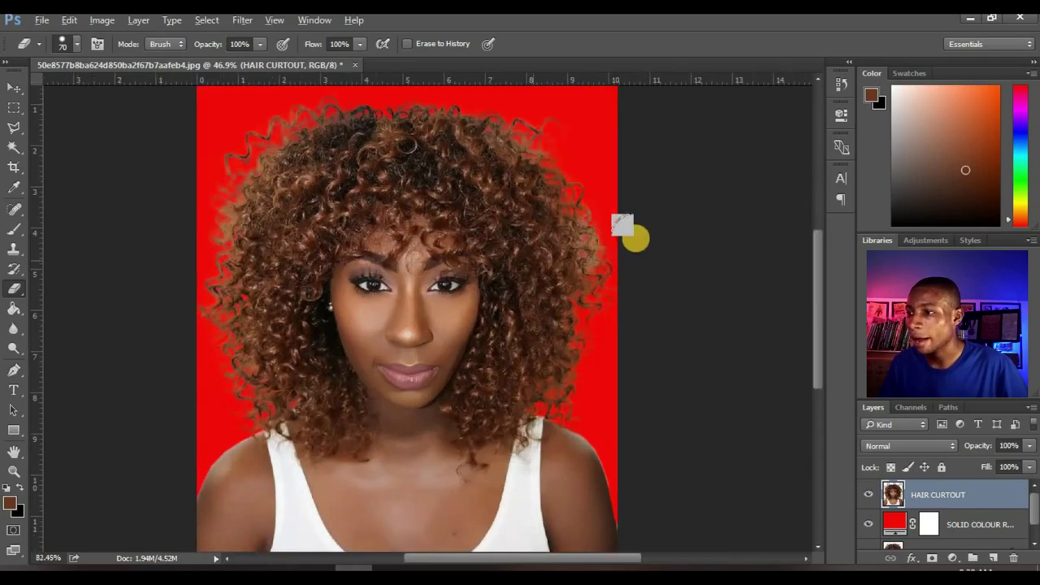
{"action": "scroll", "coordinate": [653, 218], "scroll_direction": "up", "scroll_amount": 2}
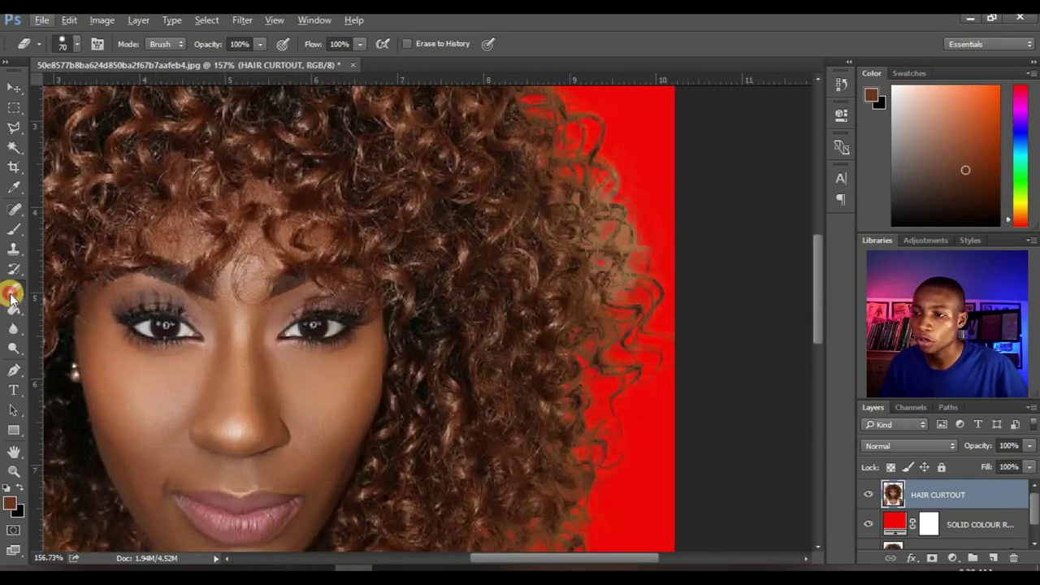
{"action": "left_click", "coordinate": [11, 295]}
{"action": "left_click", "coordinate": [89, 298]}
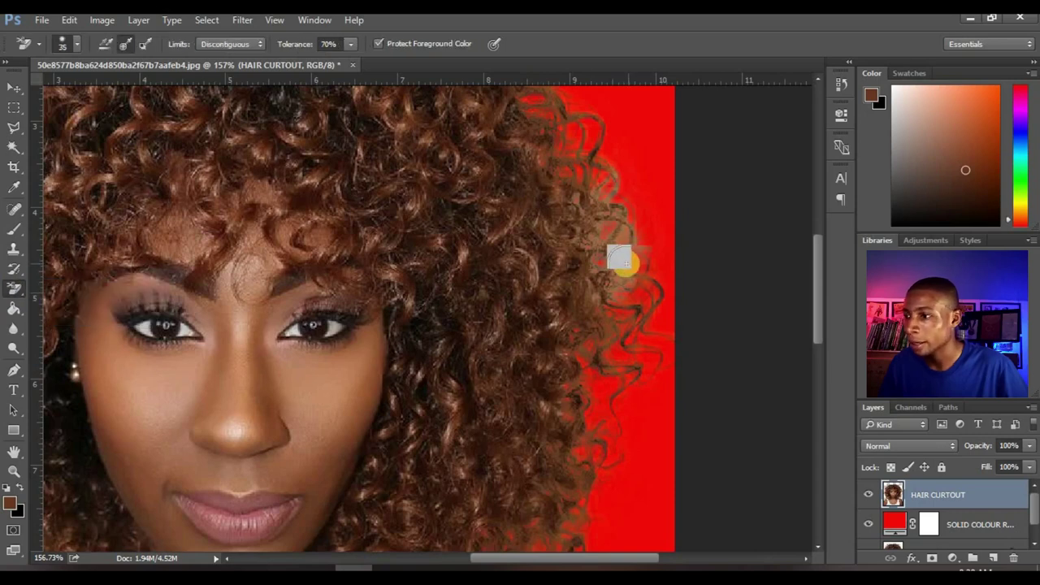
{"action": "mouse_move", "coordinate": [629, 263]}
{"action": "left_mouse_down"}
{"action": "mouse_move", "coordinate": [622, 224]}
{"action": "mouse_move", "coordinate": [595, 205]}
{"action": "mouse_move", "coordinate": [582, 219]}
{"action": "mouse_move", "coordinate": [619, 183]}
{"action": "mouse_move", "coordinate": [612, 280]}
{"action": "mouse_move", "coordinate": [591, 230]}
{"action": "mouse_move", "coordinate": [599, 297]}
{"action": "mouse_move", "coordinate": [642, 250]}
{"action": "mouse_move", "coordinate": [609, 227]}
{"action": "mouse_move", "coordinate": [607, 315]}
{"action": "mouse_move", "coordinate": [550, 275]}
{"action": "mouse_move", "coordinate": [387, 210]}
{"action": "mouse_move", "coordinate": [342, 174]}
{"action": "mouse_move", "coordinate": [20, 87]}
{"action": "left_mouse_up"}
{"action": "left_click", "coordinate": [18, 87]}
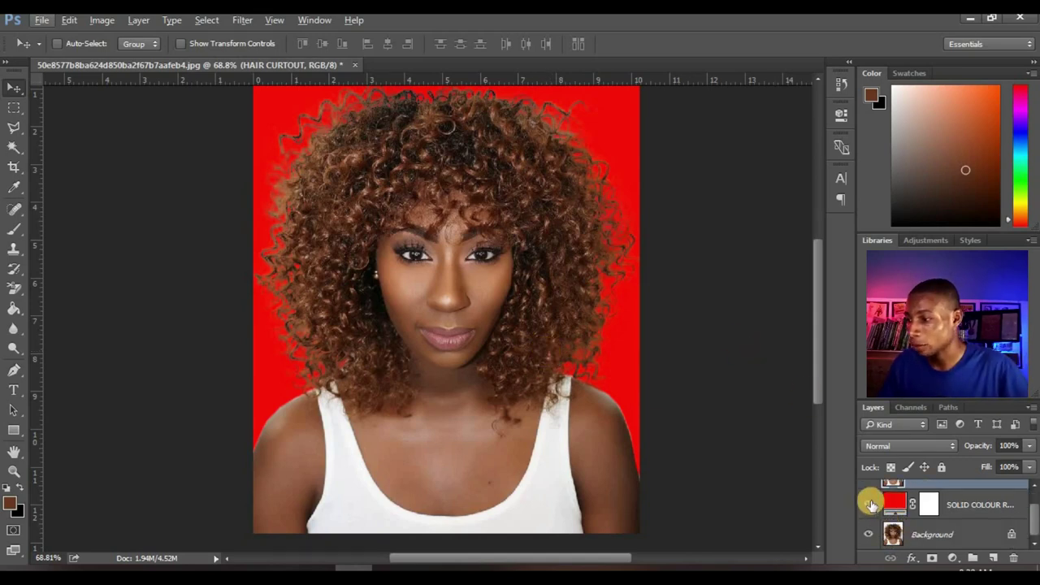
Step: Hide the red solid colour fill and the Background layer, leaving only the hair cutout on transparency
{"action": "left_click", "coordinate": [868, 504]}
{"action": "scroll", "coordinate": [876, 520], "scroll_direction": "up", "scroll_amount": 1}
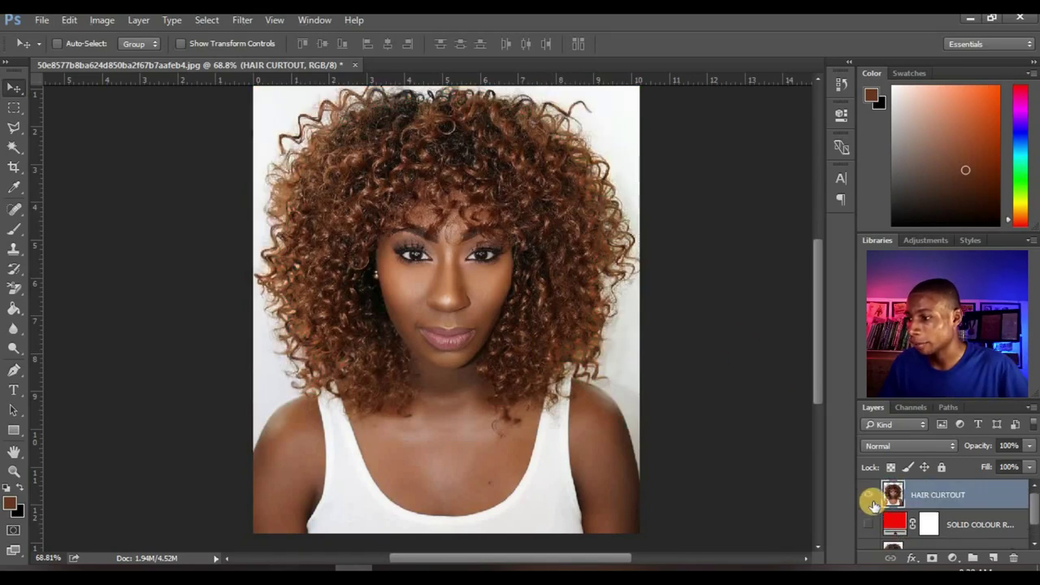
{"action": "scroll", "coordinate": [869, 520], "scroll_direction": "down", "scroll_amount": 1}
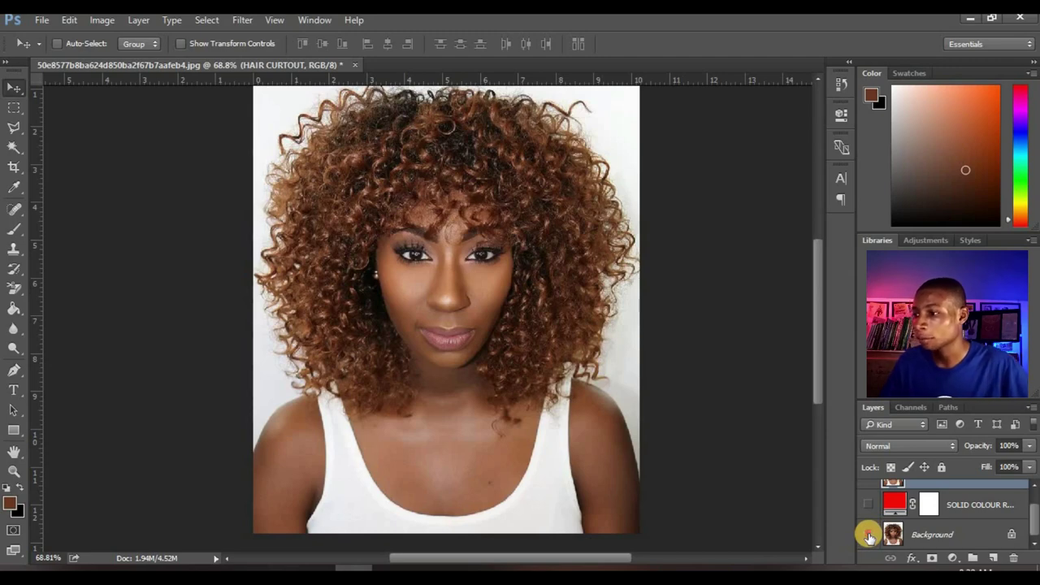
{"action": "left_click", "coordinate": [869, 535]}
{"action": "left_click", "coordinate": [869, 535]}
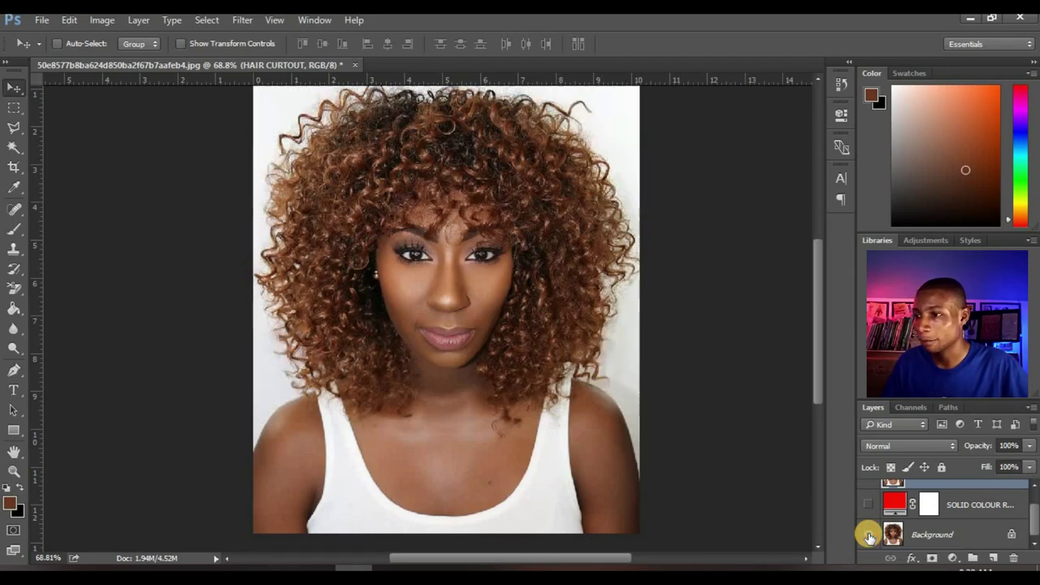
{"action": "left_click", "coordinate": [869, 535]}
{"action": "left_click", "coordinate": [869, 535]}
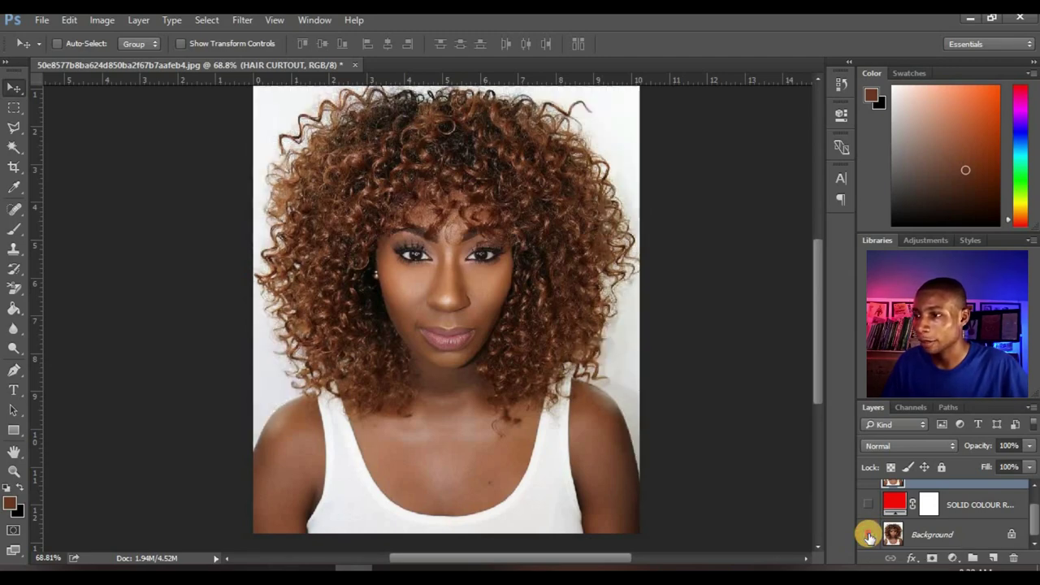
{"action": "left_click", "coordinate": [869, 535]}
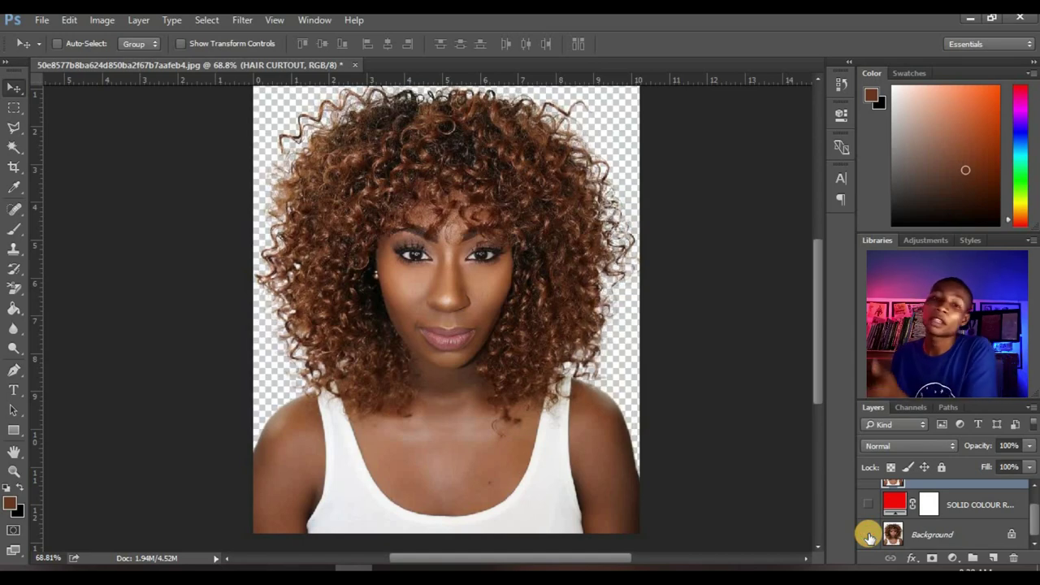
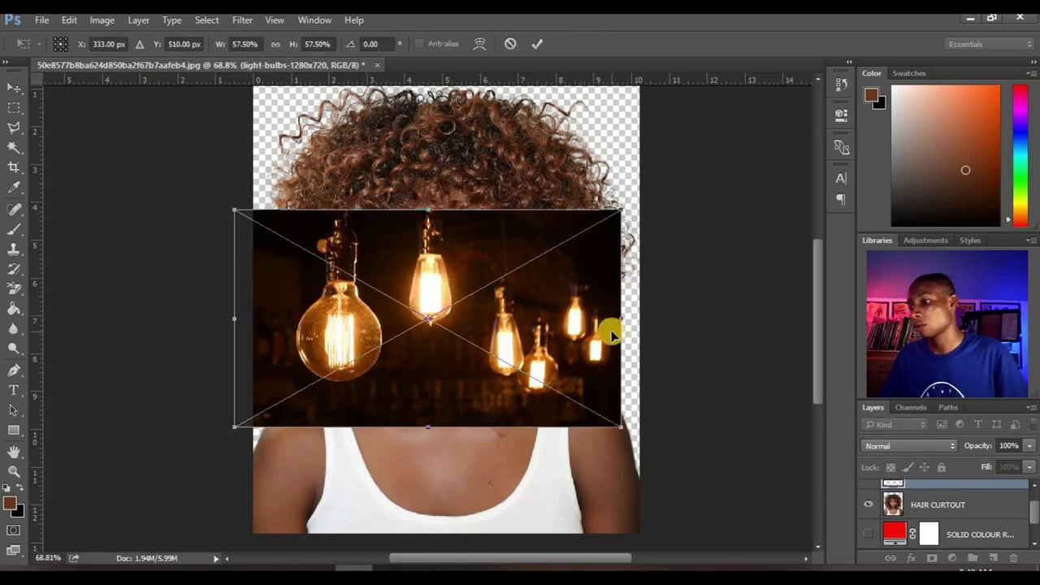
Step: Enlarge the placed light-bulbs image to about 120%, cover the portrait's full width and most of its height, and commit the placement
{"action": "scroll", "coordinate": [544, 319], "scroll_direction": "down", "scroll_amount": 3}
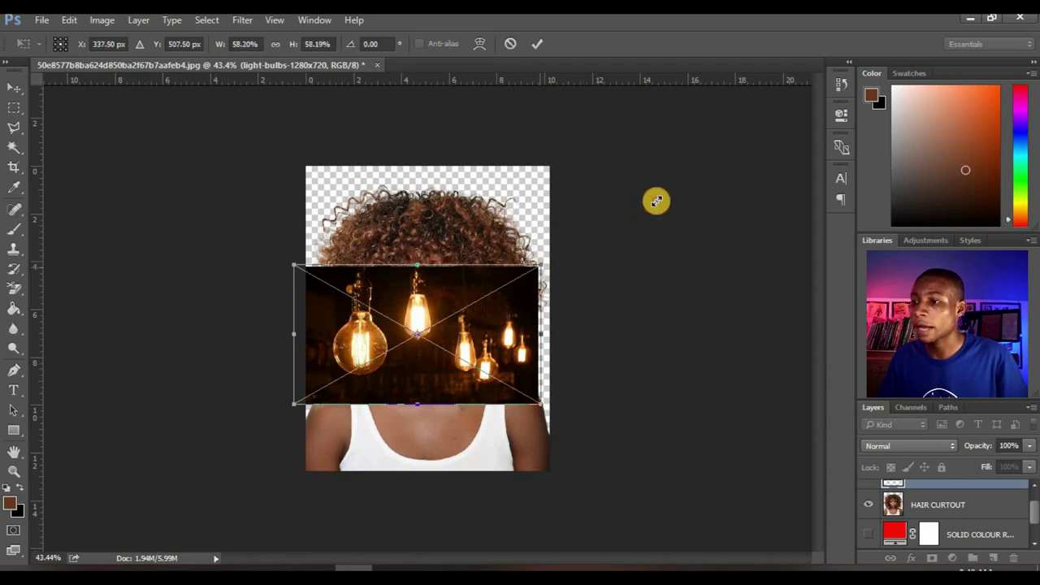
{"action": "left_click_drag", "start_coordinate": [657, 199], "coordinate": [696, 164]}
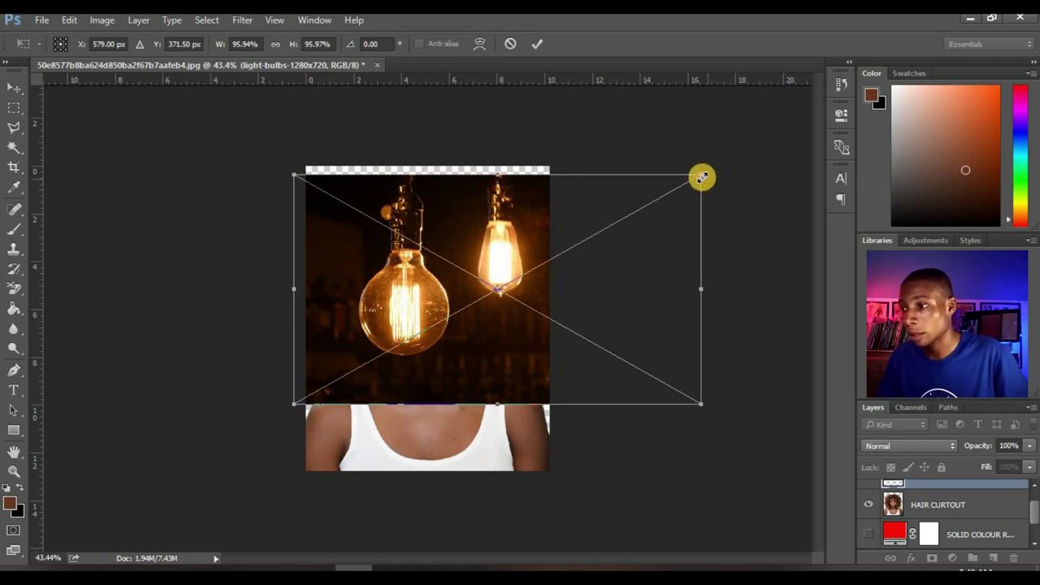
{"action": "left_click_drag", "start_coordinate": [702, 177], "coordinate": [723, 162]}
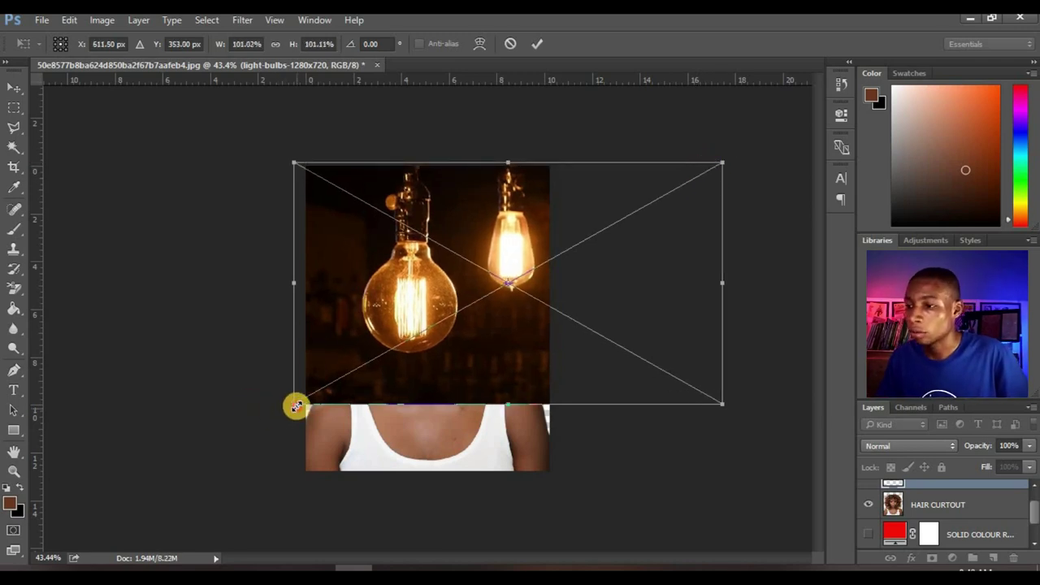
{"action": "left_click_drag", "start_coordinate": [295, 406], "coordinate": [211, 441]}
{"action": "left_click_drag", "start_coordinate": [491, 390], "coordinate": [479, 379]}
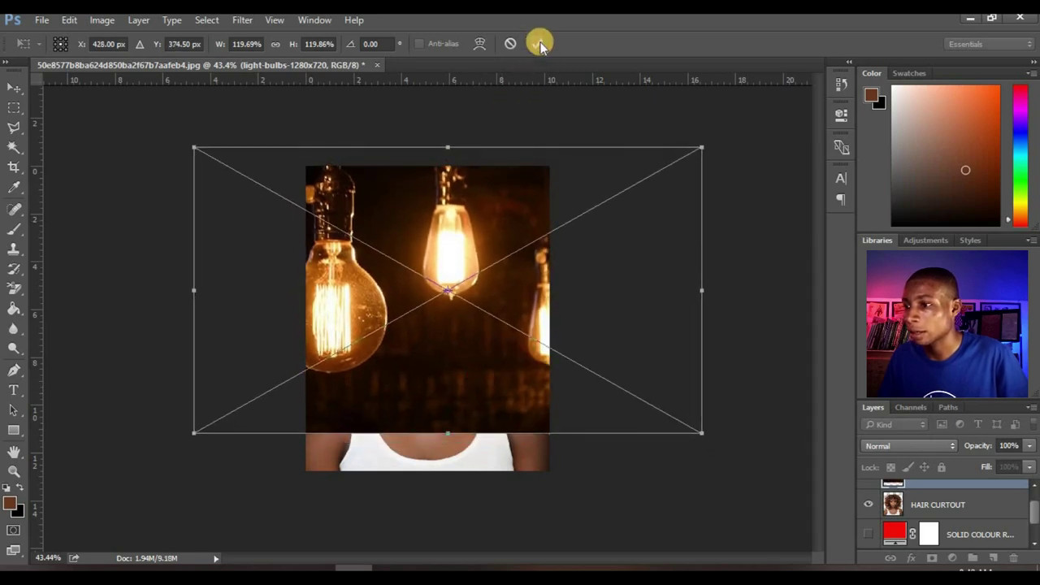
{"action": "left_click", "coordinate": [539, 44]}
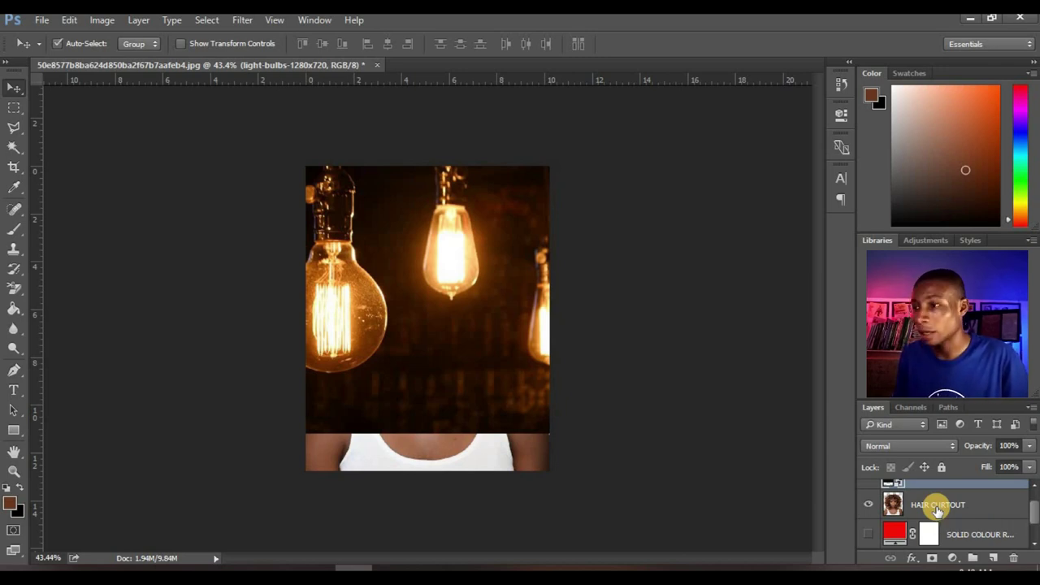
Step: Move the light-bulbs layer below HAIR CURTOUT, scale it to about 93.5%, and centre it horizontally behind the woman's head
{"action": "left_click_drag", "start_coordinate": [939, 510], "coordinate": [939, 510]}
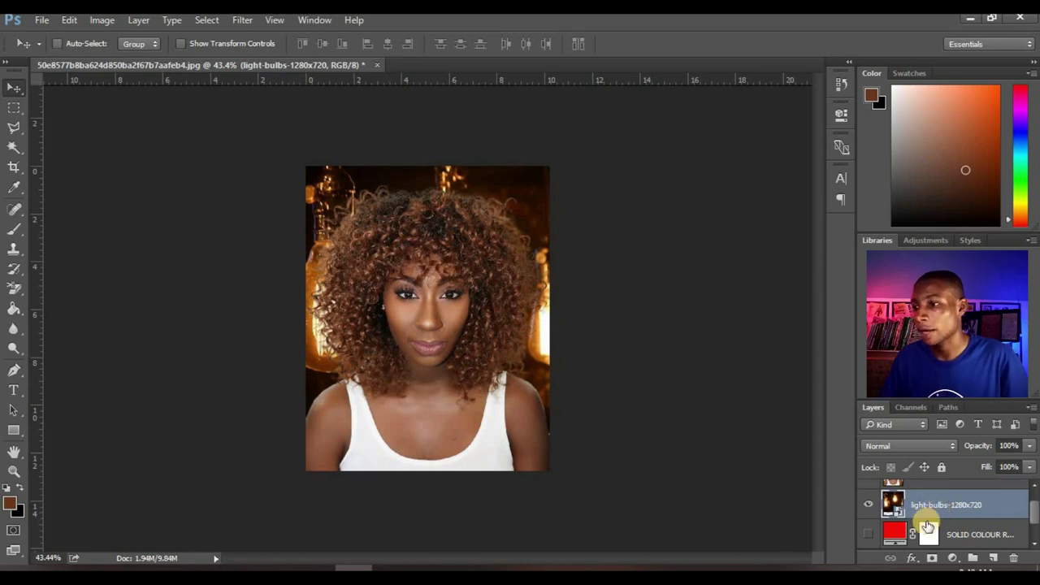
{"action": "key", "text": "ctrl+t"}
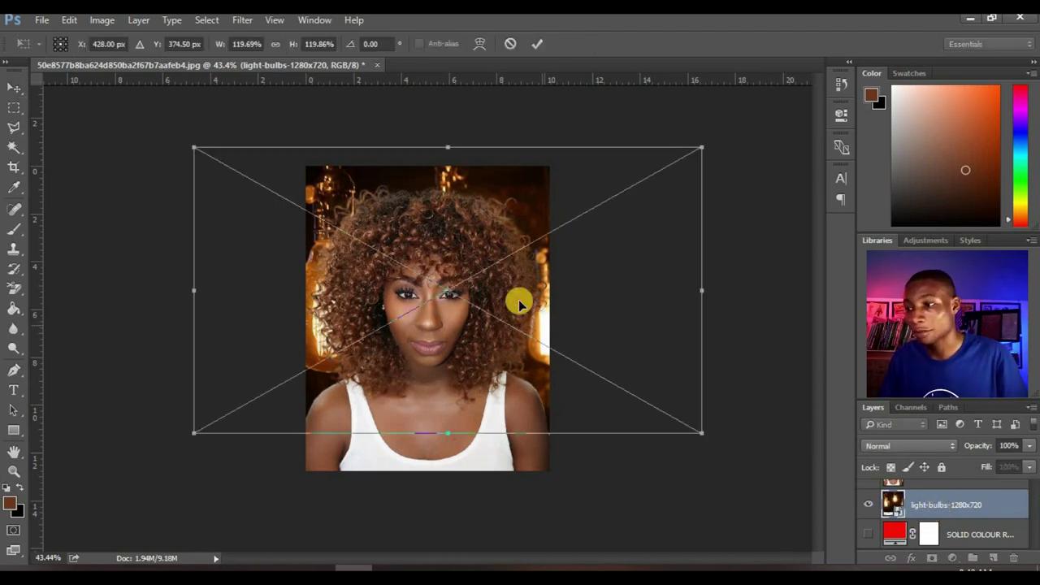
{"action": "left_click_drag", "start_coordinate": [484, 293], "coordinate": [368, 344]}
{"action": "left_click_drag", "start_coordinate": [148, 426], "coordinate": [261, 363]}
{"action": "left_click_drag", "start_coordinate": [533, 228], "coordinate": [506, 220]}
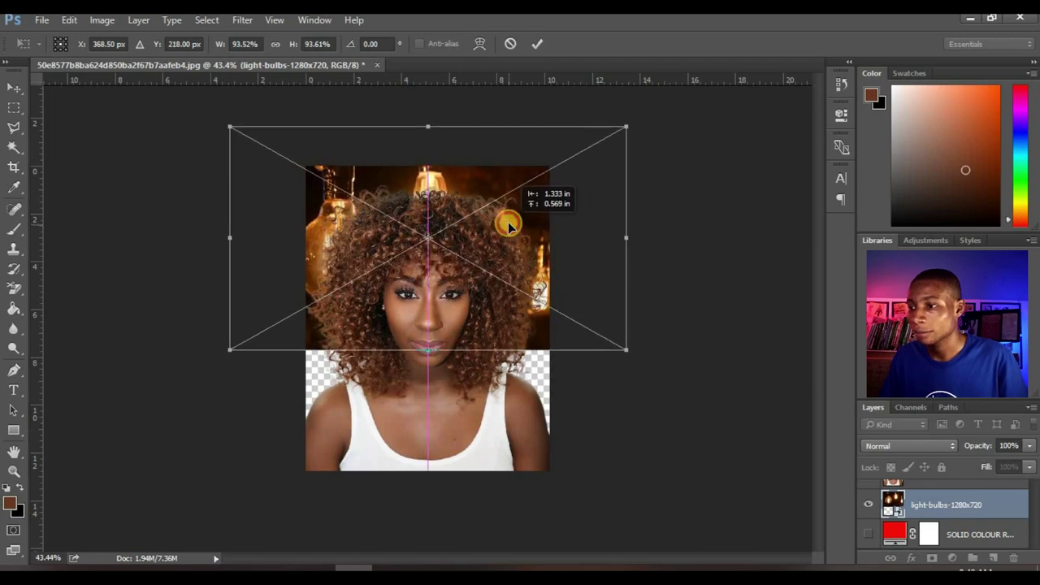
{"action": "left_click", "coordinate": [531, 44]}
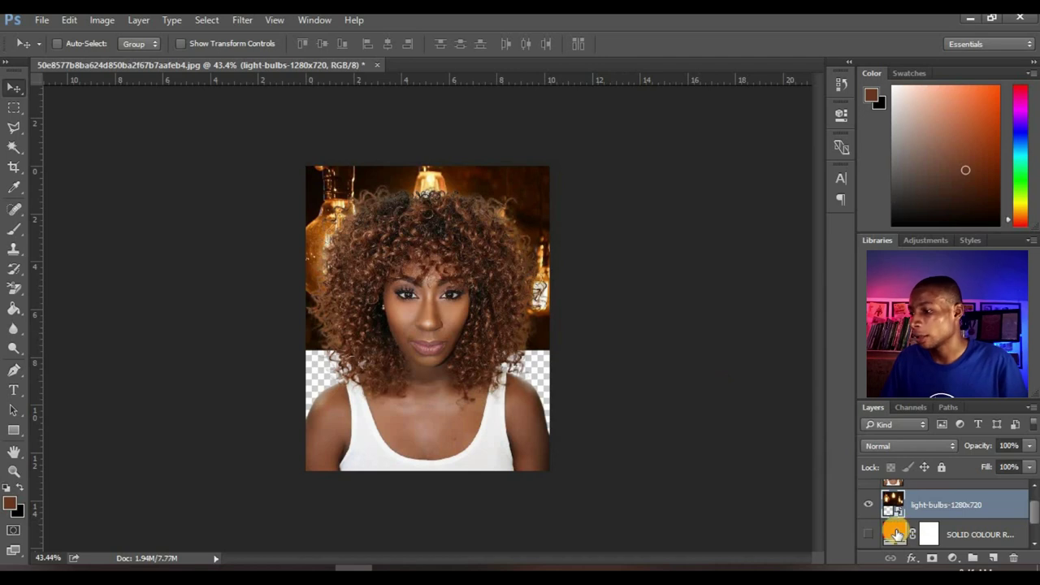
Step: Show the solid colour fill layer and recolour it to dark brown 2e1500, sampled from the bulb image's background
{"action": "left_click", "coordinate": [868, 535]}
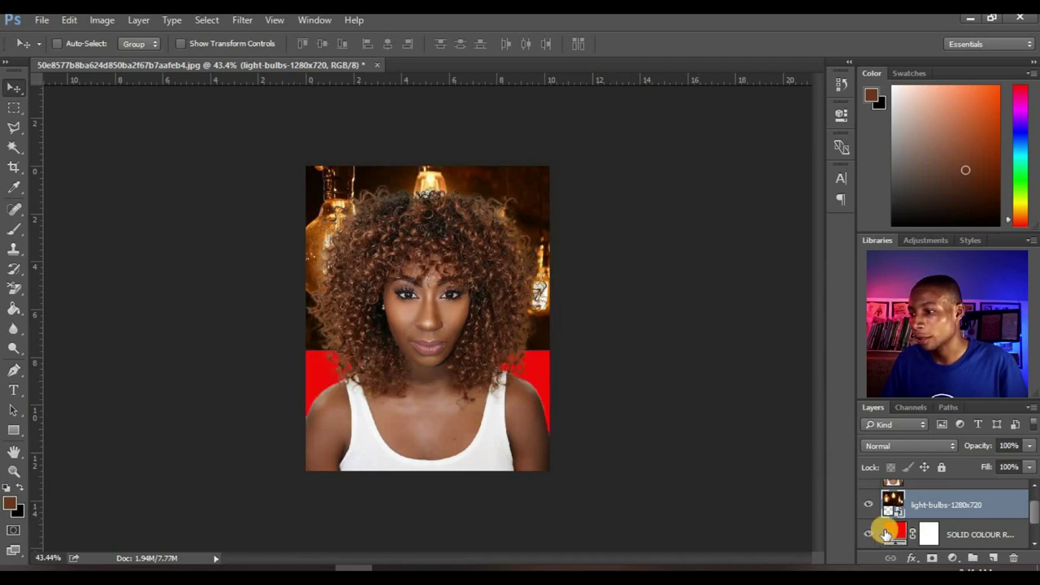
{"action": "double_click", "coordinate": [890, 533]}
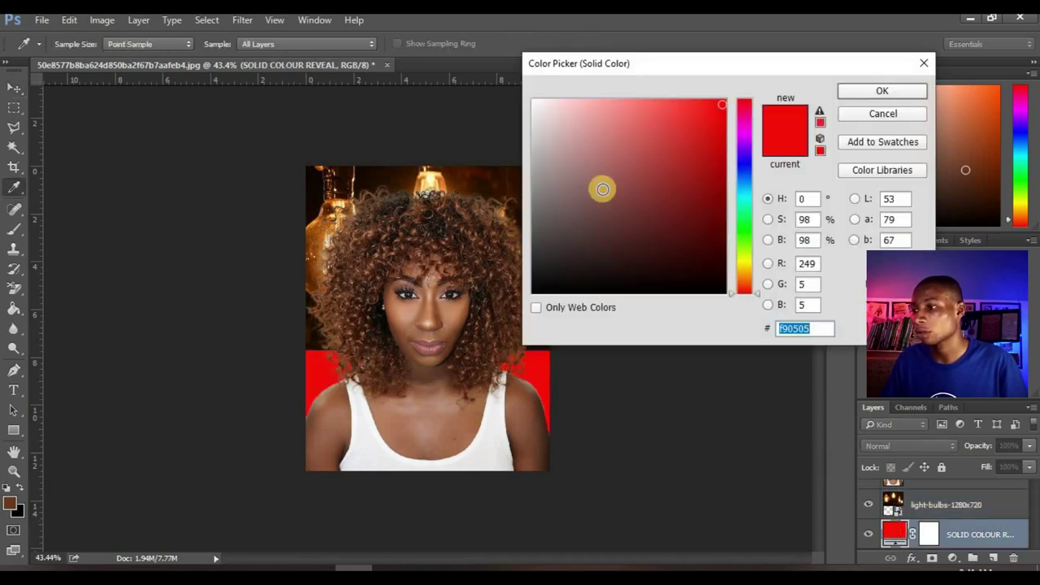
{"action": "left_click", "coordinate": [403, 174]}
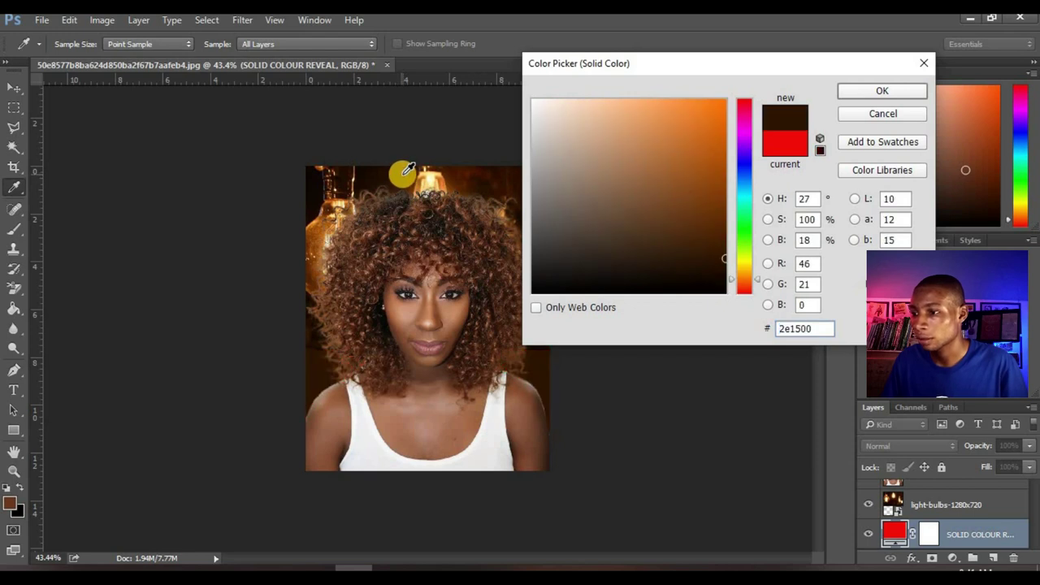
{"action": "left_click", "coordinate": [858, 96]}
Step: Add a layer mask to the light-bulbs layer and paint black with a 250 px brush to blend its lower edge into the brown fill
{"action": "scroll", "coordinate": [934, 524], "scroll_direction": "up", "scroll_amount": 1}
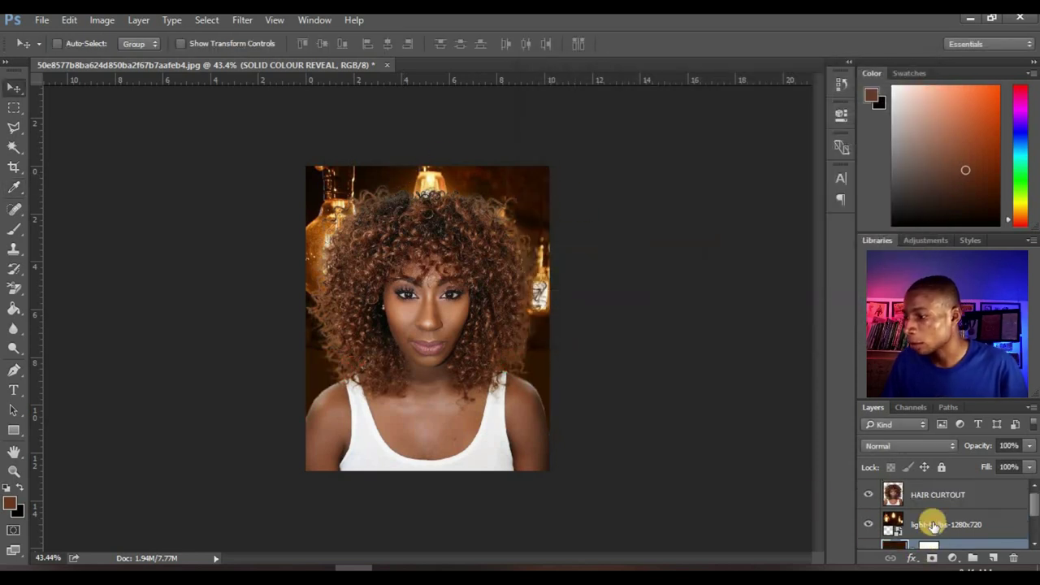
{"action": "left_click", "coordinate": [943, 524]}
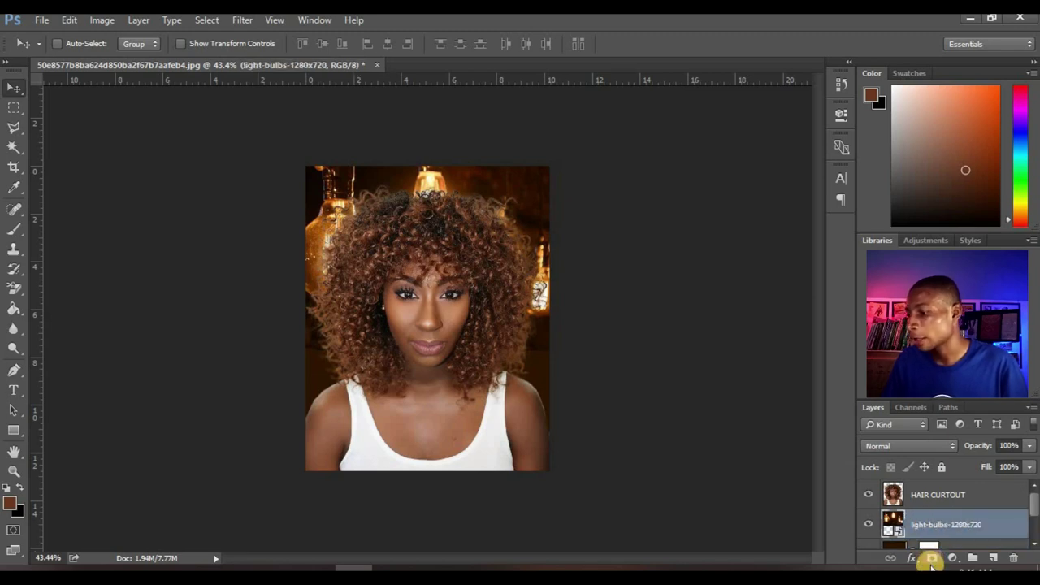
{"action": "left_click", "coordinate": [932, 559]}
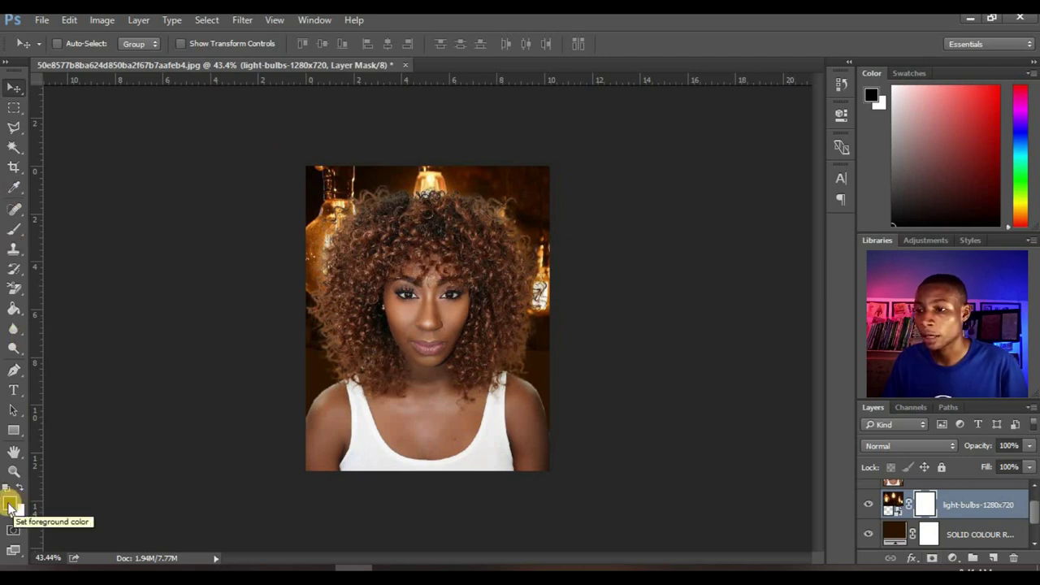
{"action": "left_click", "coordinate": [14, 227]}
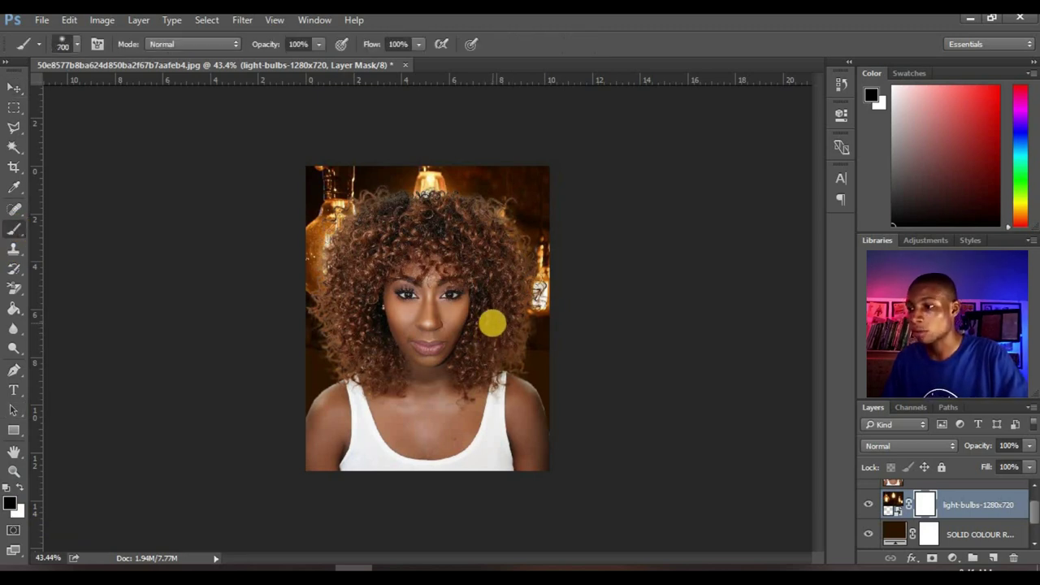
{"action": "key", "text": "bracketleft"}
{"action": "key", "text": "bracketleft"}
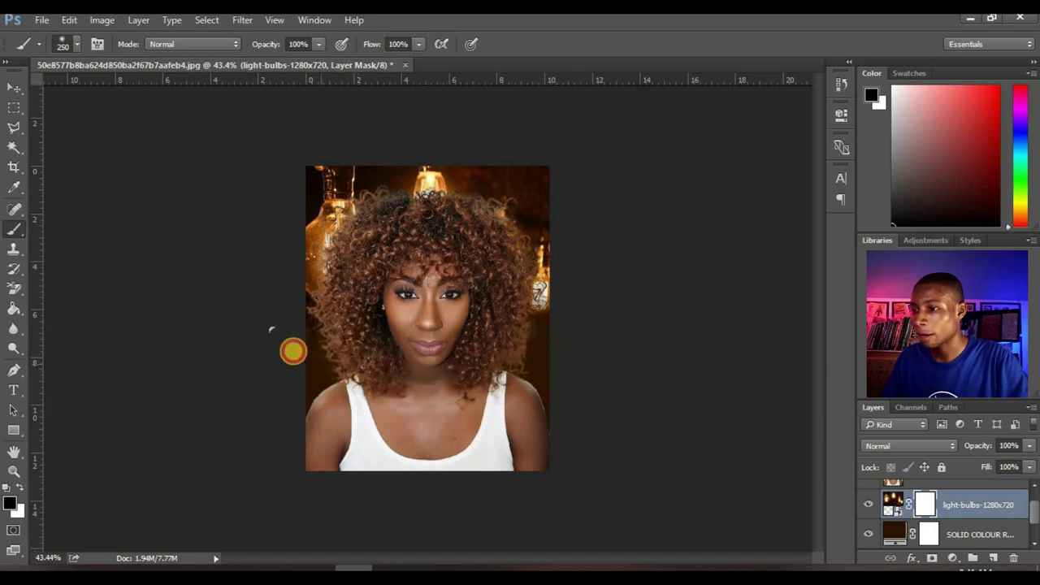
{"action": "left_click_drag", "start_coordinate": [412, 353], "coordinate": [678, 322]}
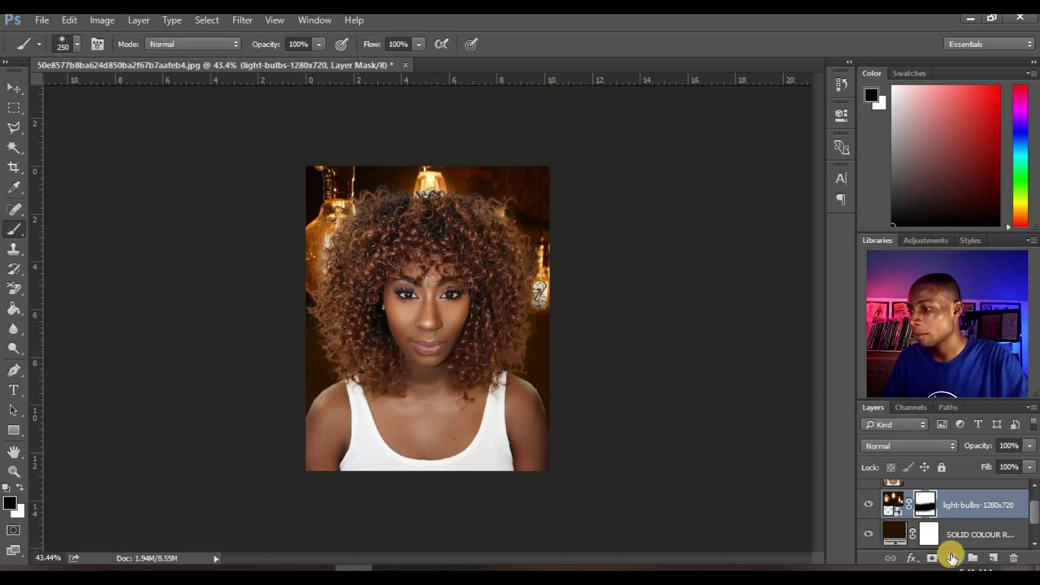
Step: Check the bulb image's blended lower edge with HAIR CURTOUT temporarily hidden, and make the bulb image active instead of its mask
{"action": "scroll", "coordinate": [873, 500], "scroll_direction": "up", "scroll_amount": 1}
{"action": "left_click", "coordinate": [869, 494]}
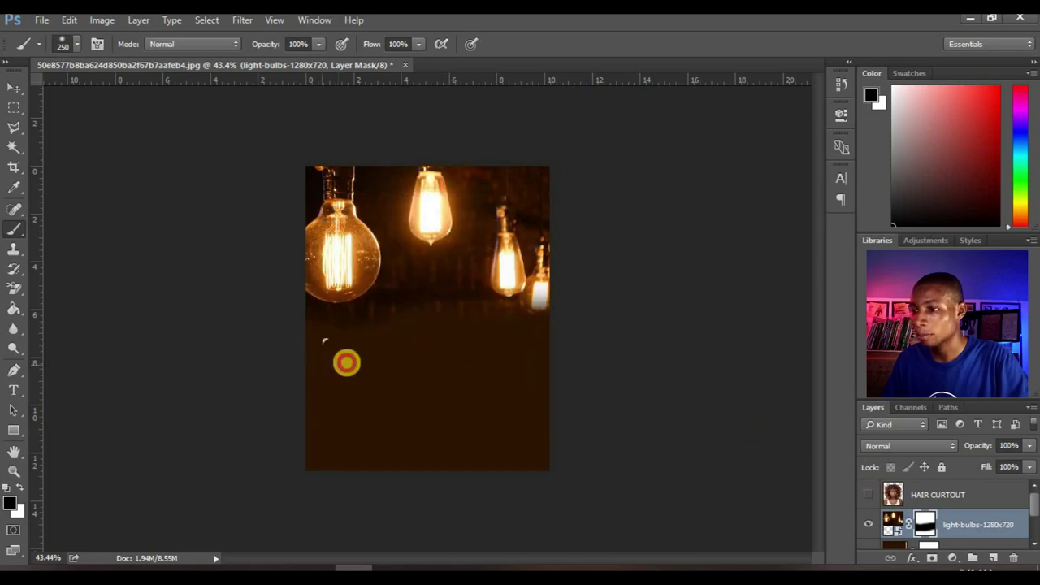
{"action": "left_click", "coordinate": [868, 494]}
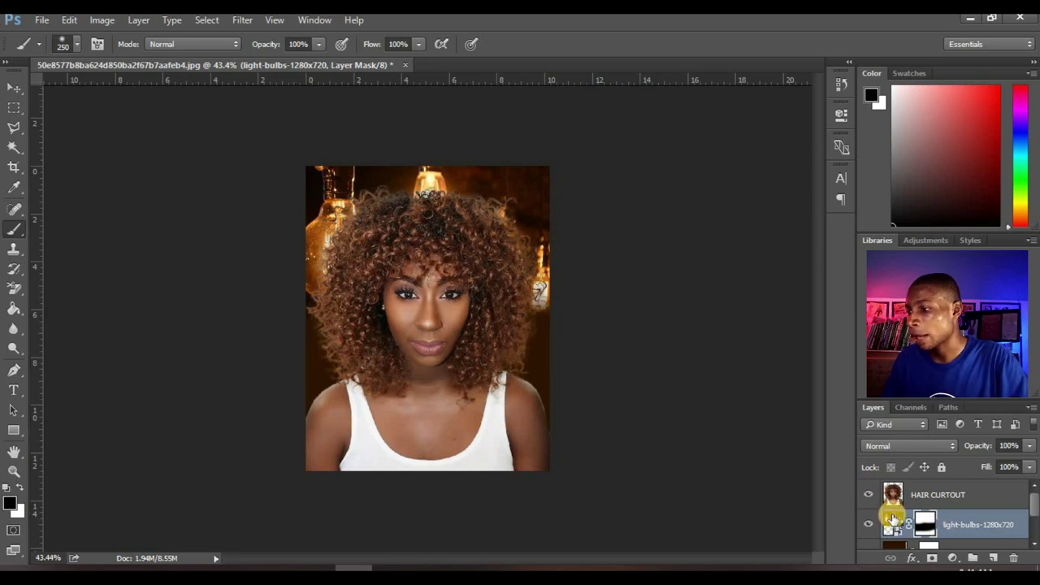
{"action": "key", "text": "ctrl+2"}
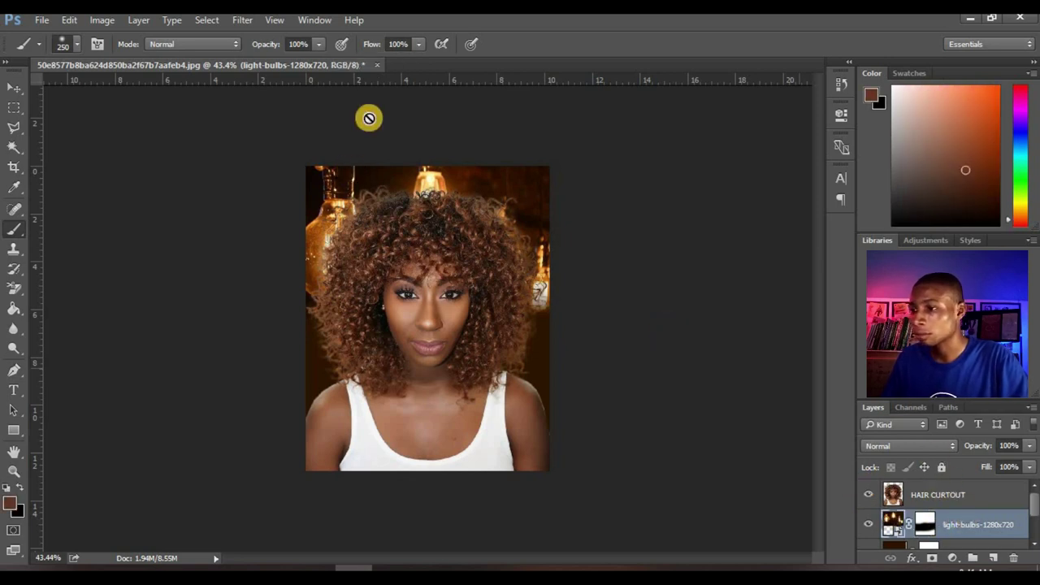
Step: Apply a Gaussian Blur with a radius of 8.0 pixels to the light-bulbs image behind the woman
{"action": "left_click", "coordinate": [243, 21]}
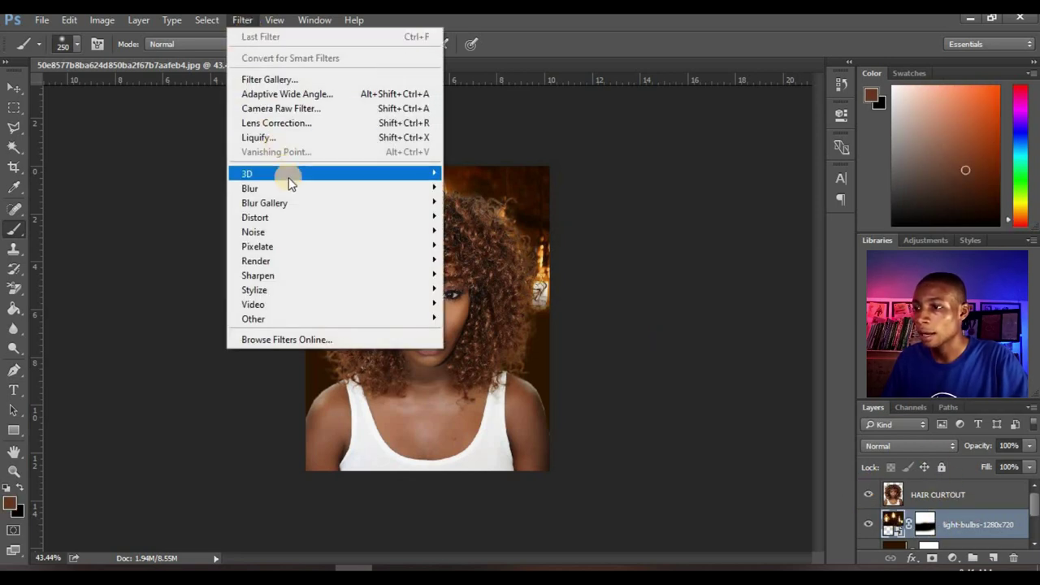
{"action": "mouse_move", "coordinate": [424, 186]}
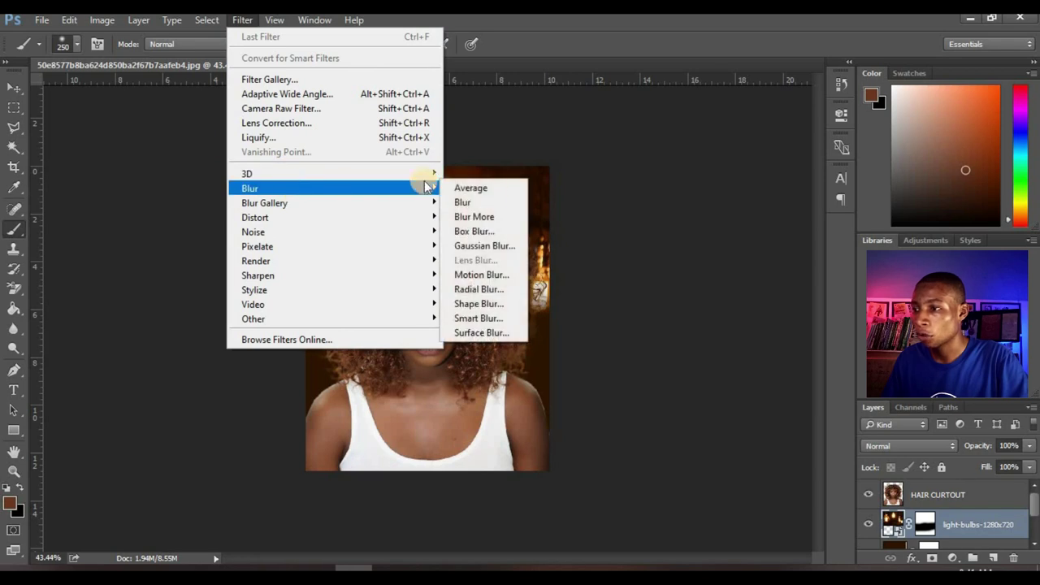
{"action": "left_click", "coordinate": [488, 245]}
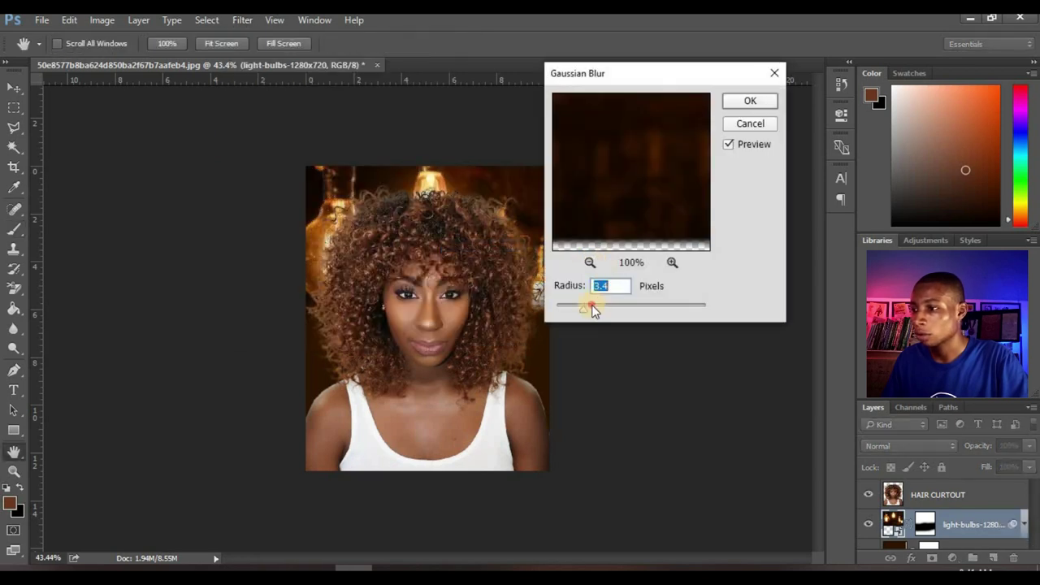
{"action": "left_click_drag", "start_coordinate": [592, 304], "coordinate": [609, 307]}
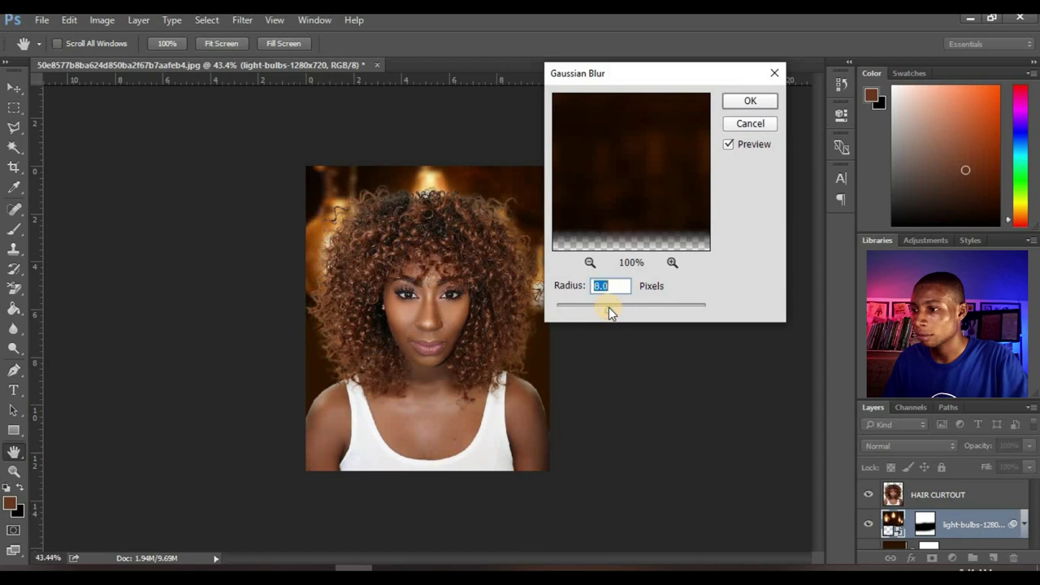
{"action": "left_click", "coordinate": [751, 101]}
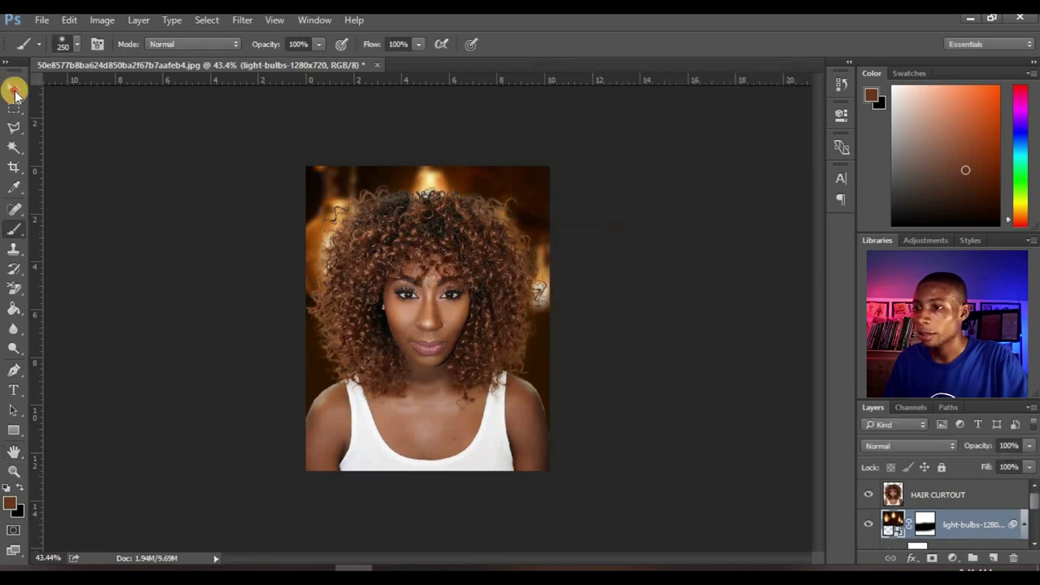
{"action": "left_click", "coordinate": [13, 87]}
{"action": "scroll", "coordinate": [479, 248], "scroll_direction": "up", "scroll_amount": 2}
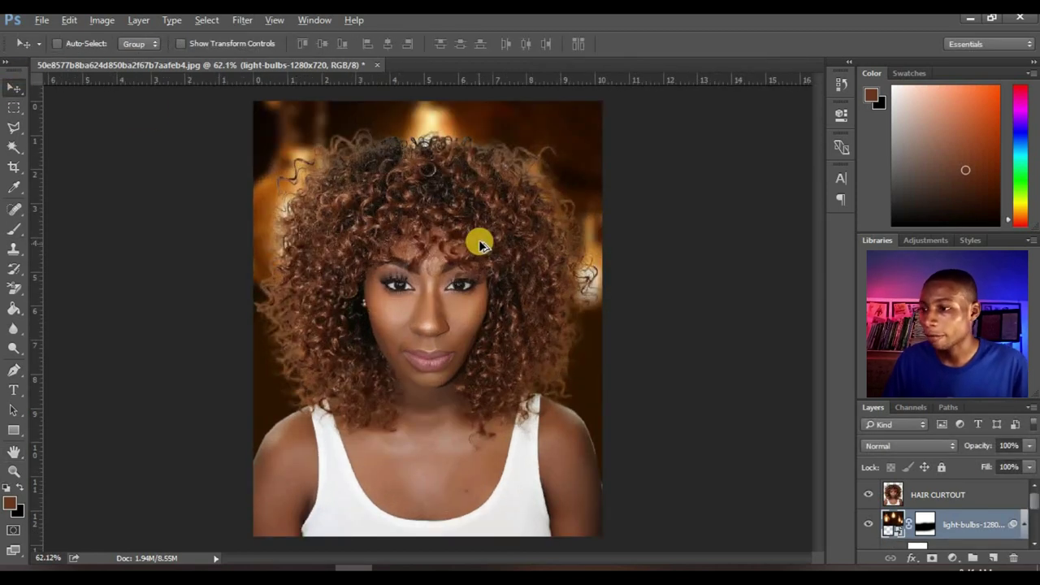